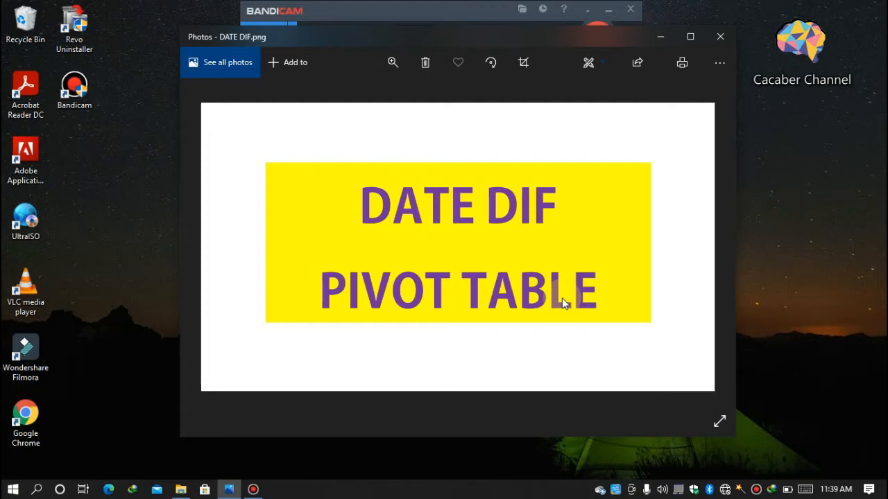
{"action": "mouse_move", "coordinate": [462, 10]}
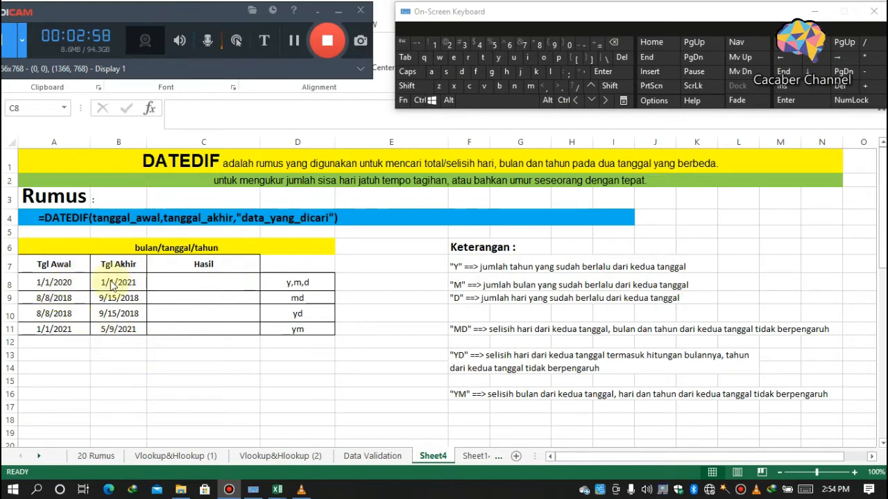
- Begin a DATEDIF formula in the Hasil cell C8 of the first date row
{"action": "left_click", "coordinate": [64, 280]}
{"action": "left_click", "coordinate": [64, 280]}
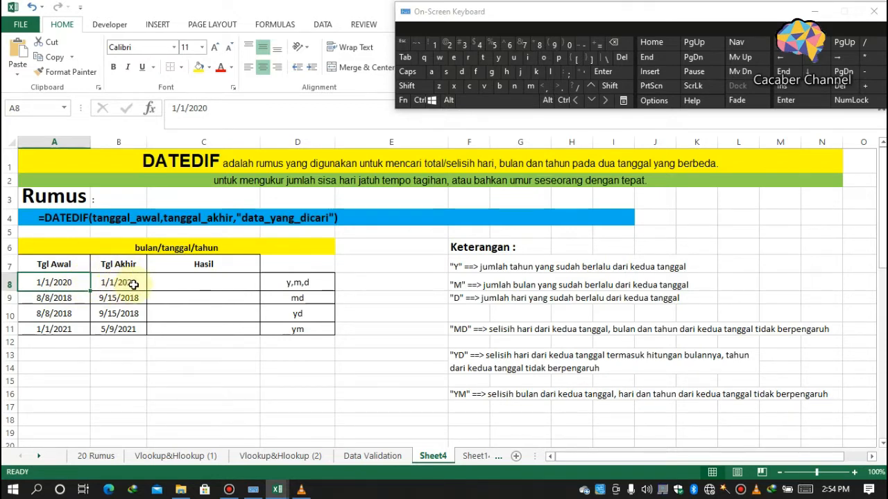
{"action": "left_click", "coordinate": [202, 283]}
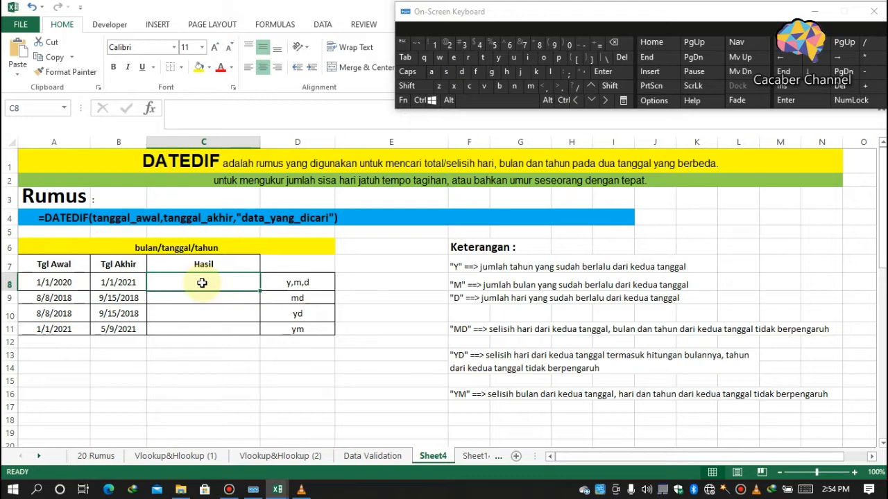
{"action": "type", "text": "="}
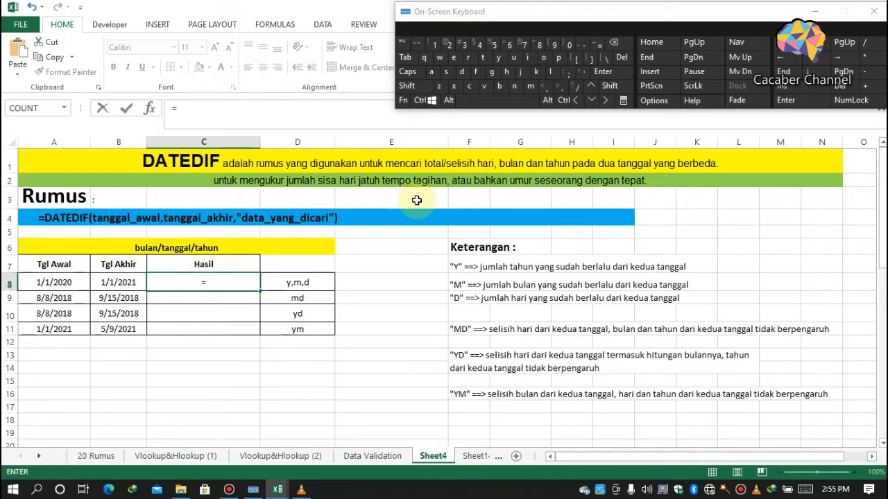
{"action": "left_click", "coordinate": [462, 72]}
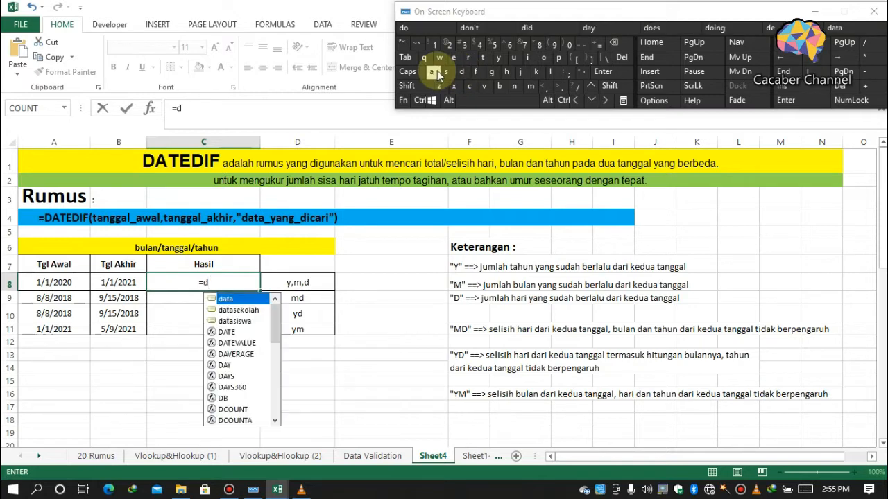
{"action": "left_click", "coordinate": [434, 72]}
{"action": "left_click", "coordinate": [481, 57]}
{"action": "left_click", "coordinate": [453, 57]}
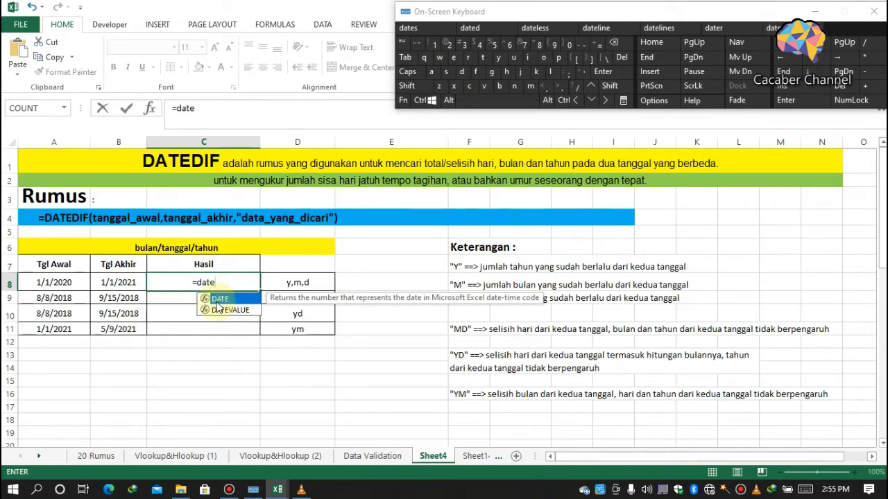
{"action": "type", "text": "dif"}
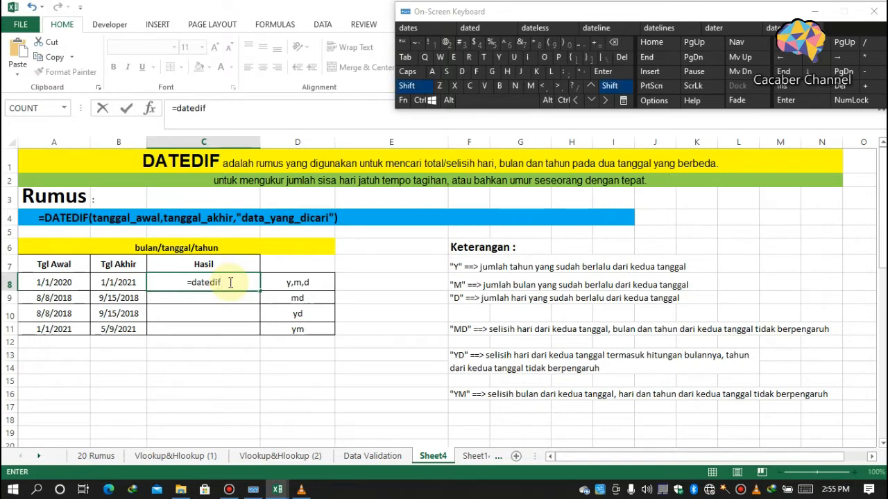
- Complete the C8 formula with A8 as start date, B8 as end date and "y" as the unit
{"action": "type", "text": "("}
{"action": "left_click", "coordinate": [81, 281]}
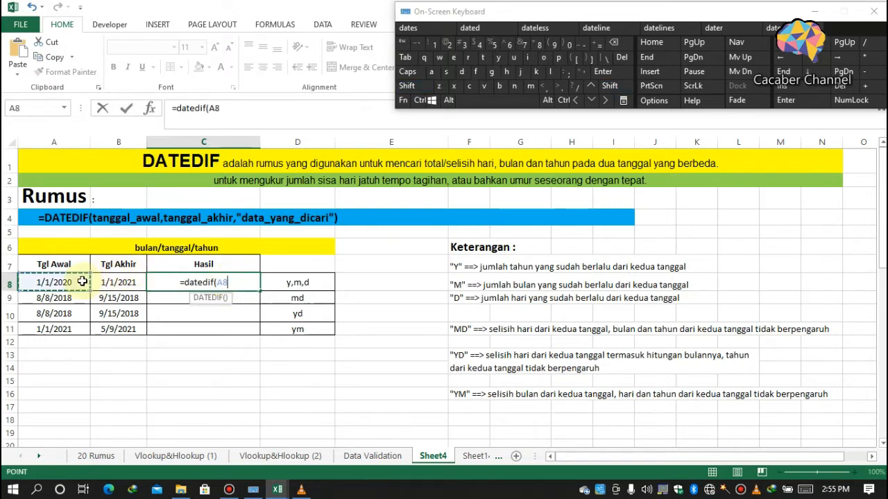
{"action": "type", "text": ","}
{"action": "left_click", "coordinate": [100, 281]}
{"action": "type", "text": ","}
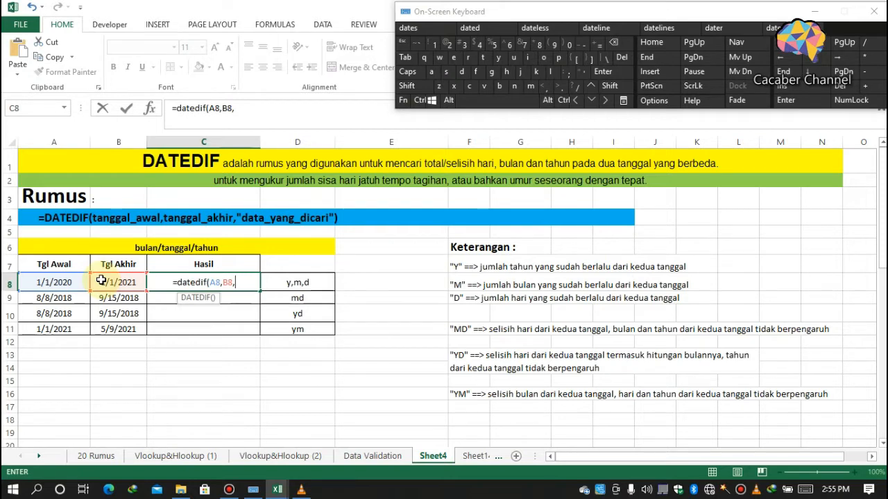
{"action": "key", "text": "shift"}
{"action": "type", "text": "\"y"}
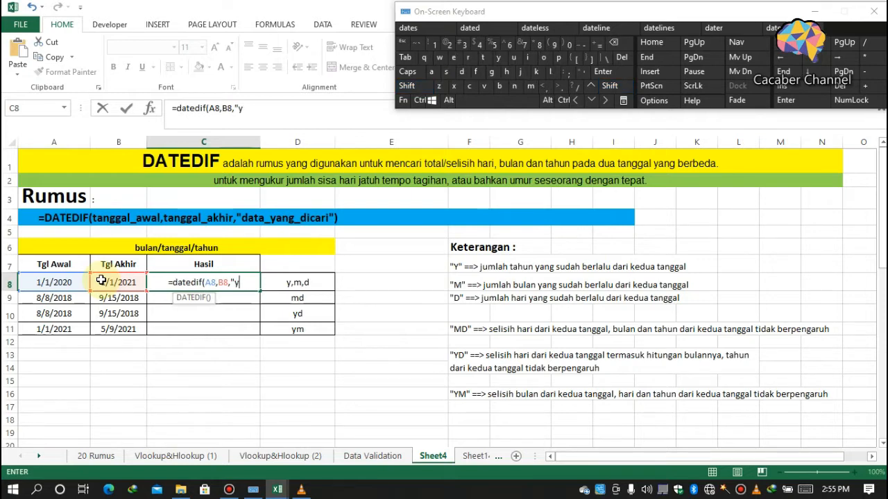
{"action": "type", "text": "\")"}
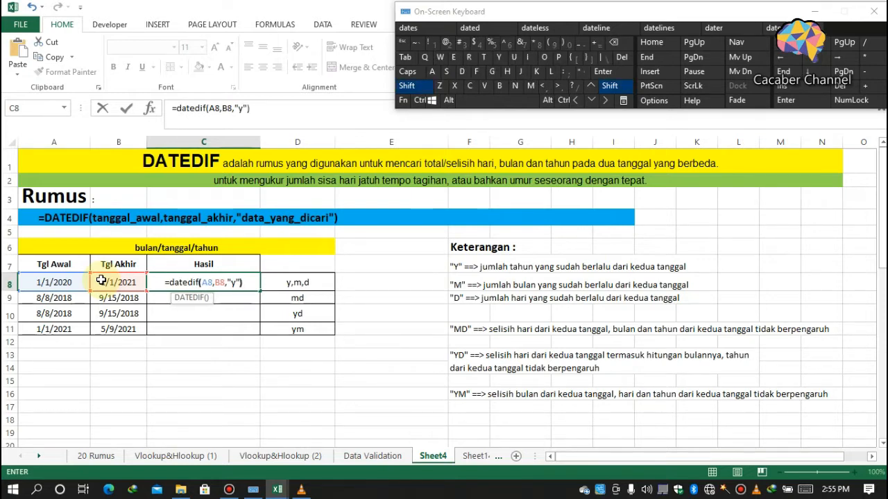
{"action": "key", "text": "Return"}
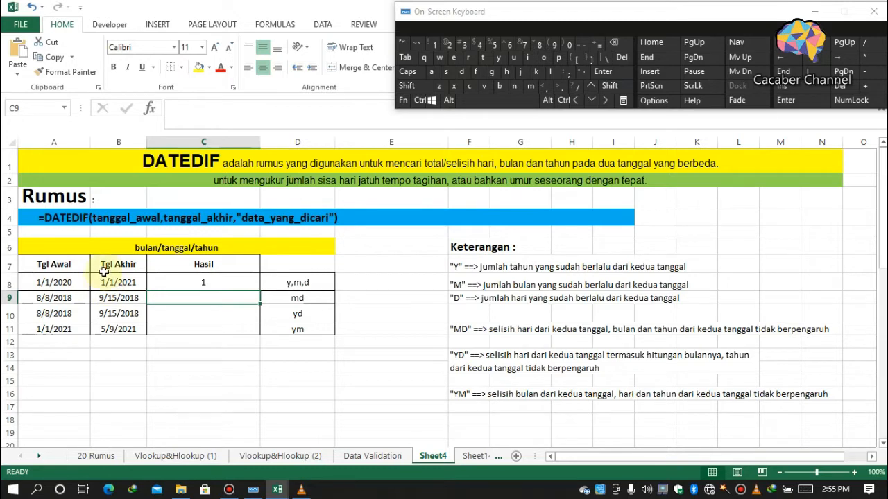
- Change the unit argument of the DATEDIF formula in C8 to "m" to count months
{"action": "left_click", "coordinate": [136, 282]}
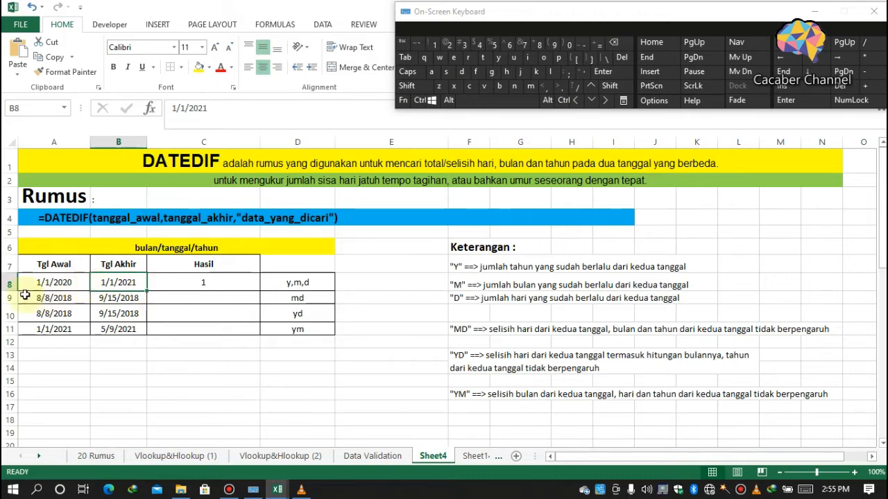
{"action": "double_click", "coordinate": [186, 281]}
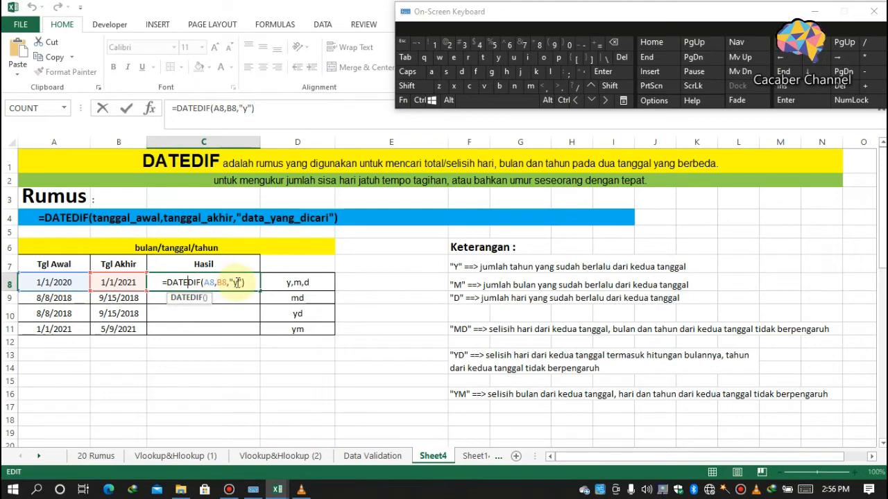
{"action": "key", "text": "BackSpace"}
{"action": "type", "text": "m"}
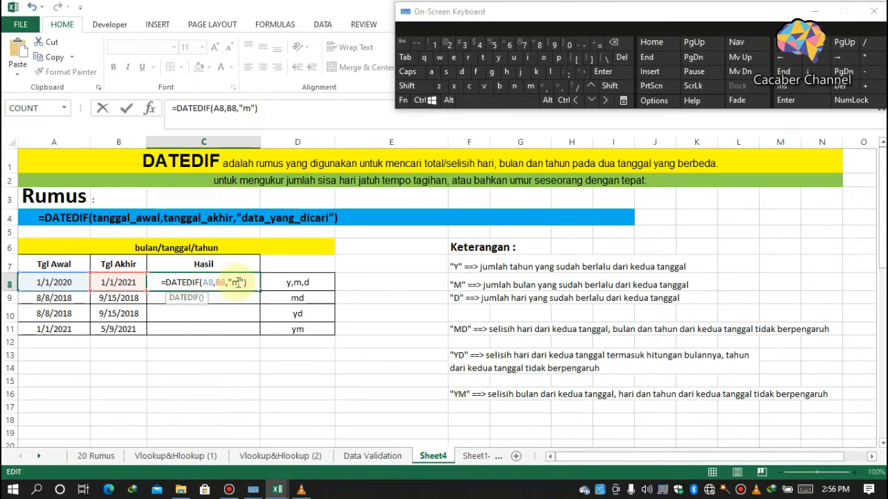
{"action": "key", "text": "Return"}
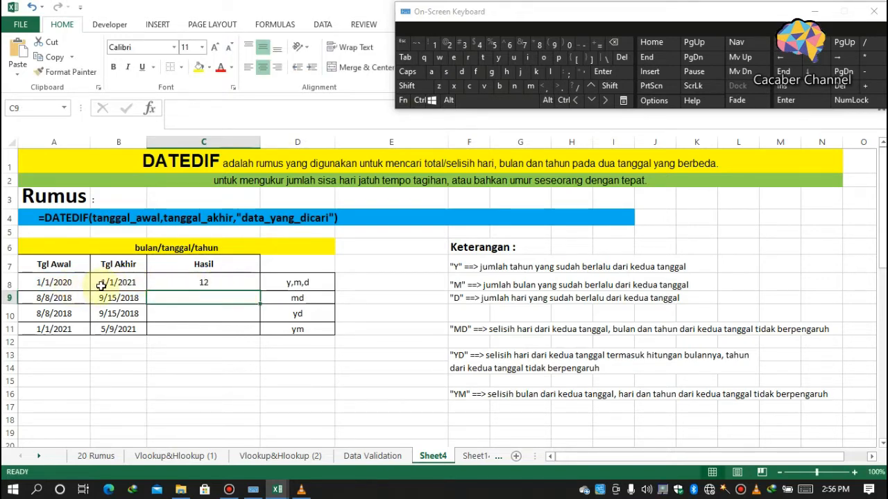
- Change the unit argument of the DATEDIF formula in C8 to "d" to count days
{"action": "left_click", "coordinate": [206, 283]}
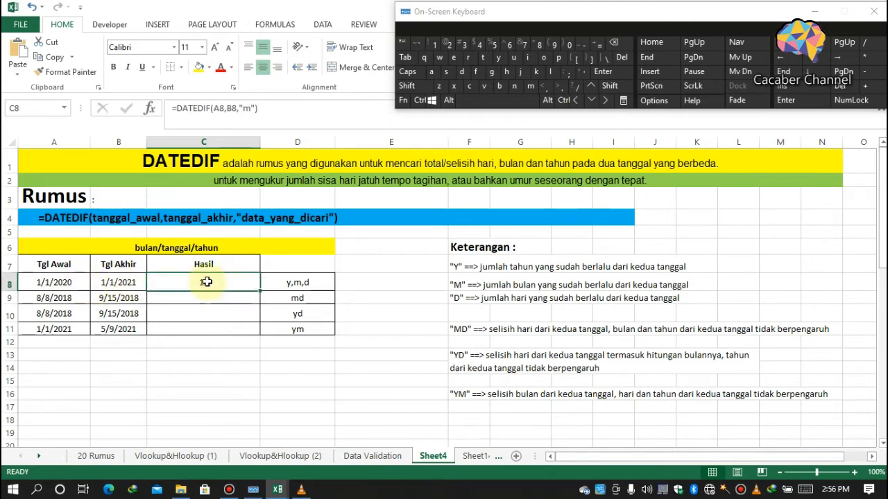
{"action": "left_click", "coordinate": [49, 281]}
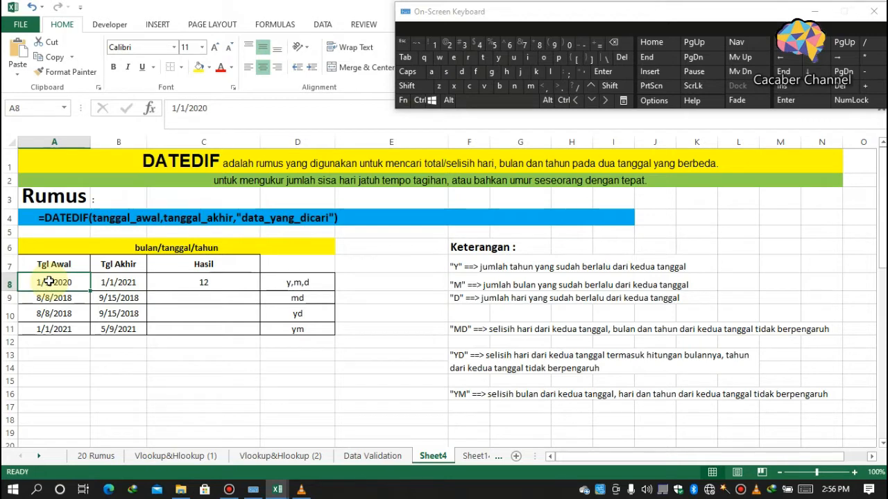
{"action": "left_click", "coordinate": [107, 285]}
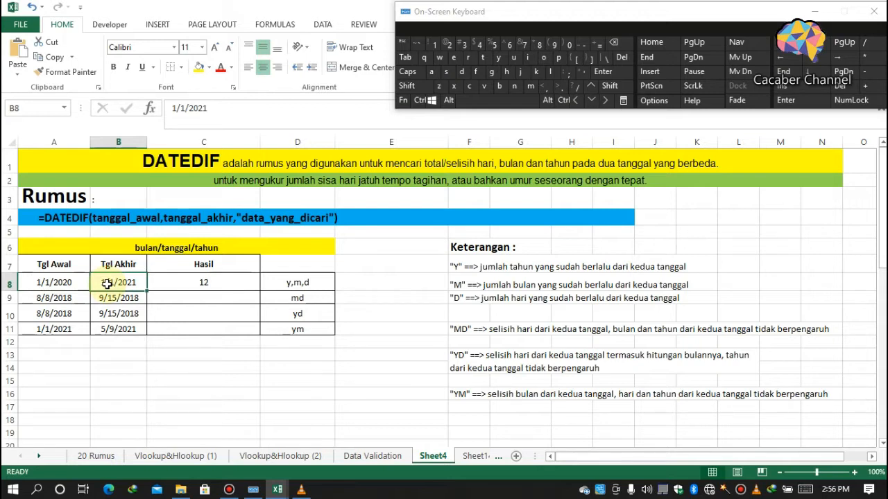
{"action": "double_click", "coordinate": [172, 283]}
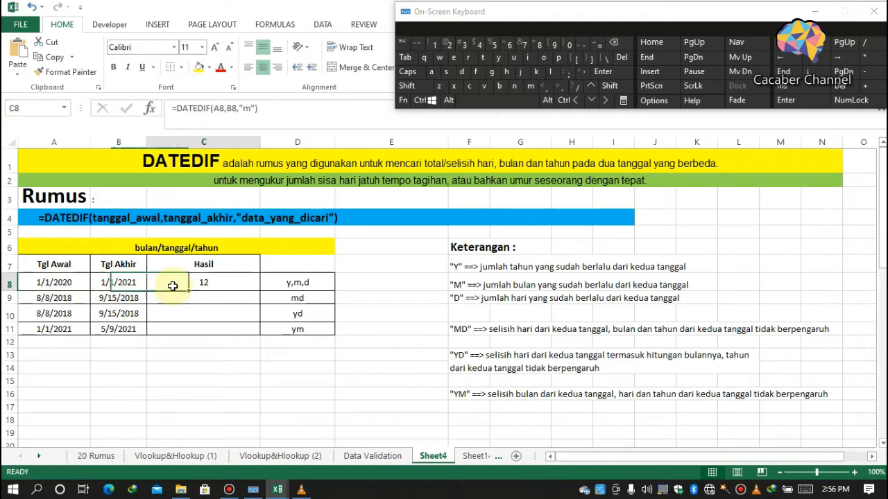
{"action": "left_click", "coordinate": [241, 283]}
{"action": "key", "text": "BackSpace"}
{"action": "type", "text": "d"}
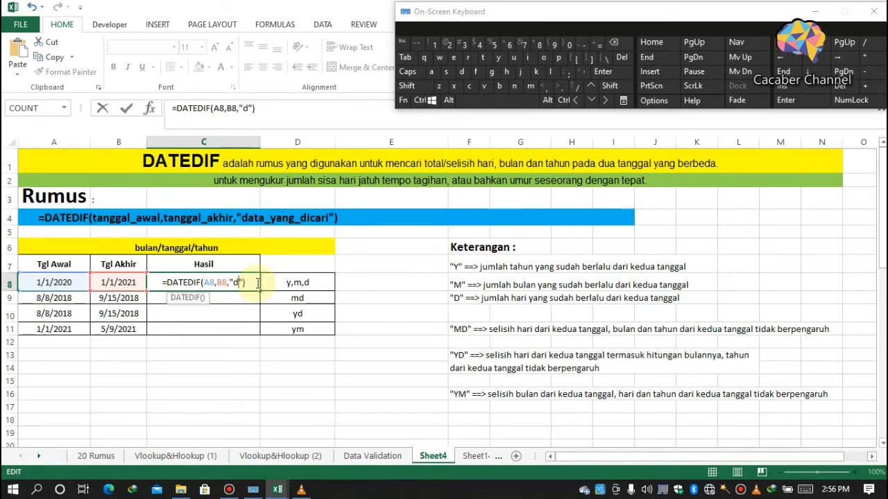
{"action": "key", "text": "Return"}
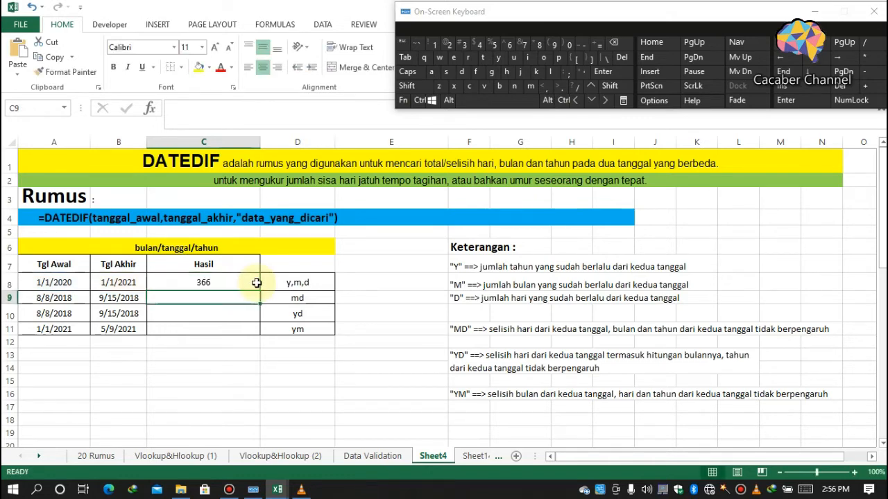
- Fill the first date row, cells A8 to D8, with the standard red colour
{"action": "left_click", "coordinate": [59, 282]}
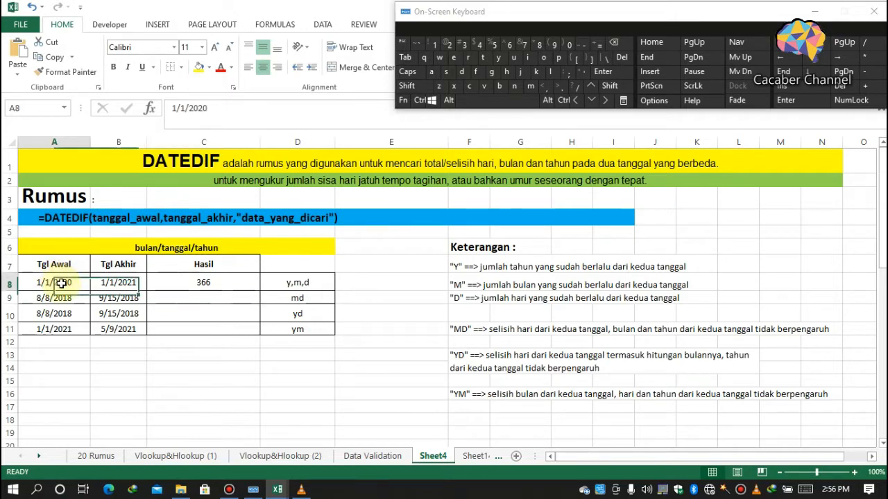
{"action": "left_click", "coordinate": [116, 281]}
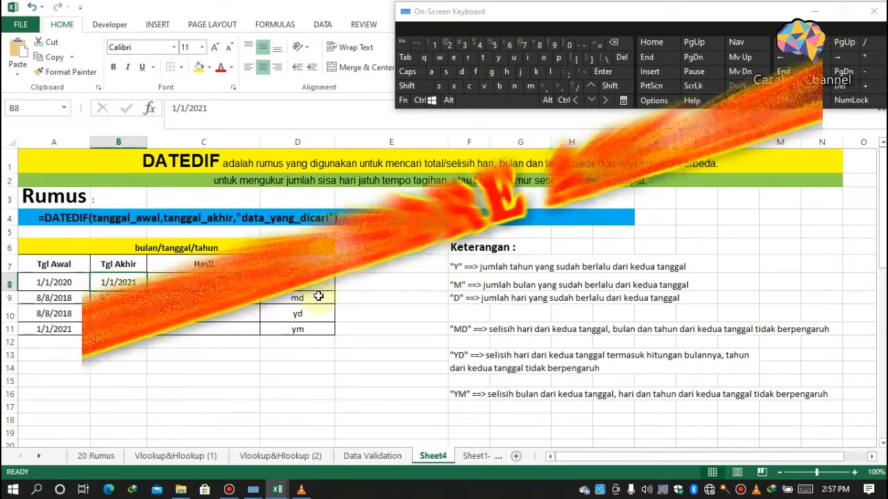
{"action": "left_click_drag", "start_coordinate": [321, 285], "coordinate": [55, 285]}
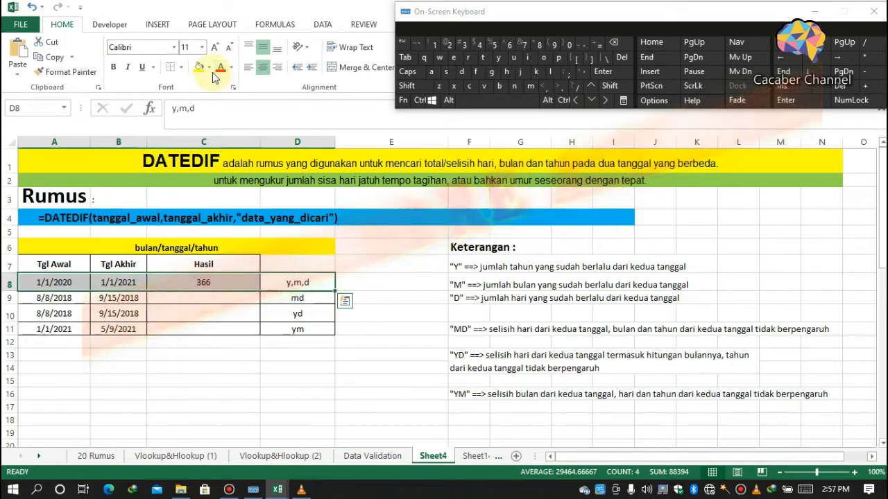
{"action": "left_click", "coordinate": [210, 70]}
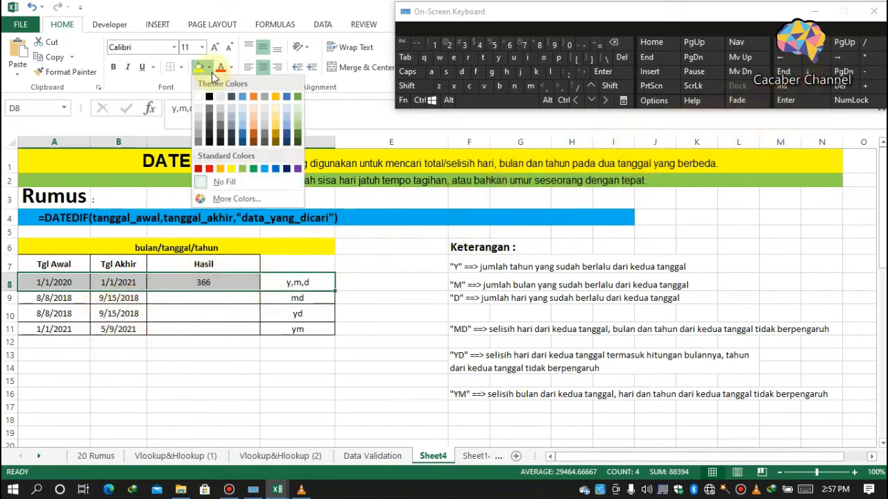
{"action": "left_click", "coordinate": [209, 171]}
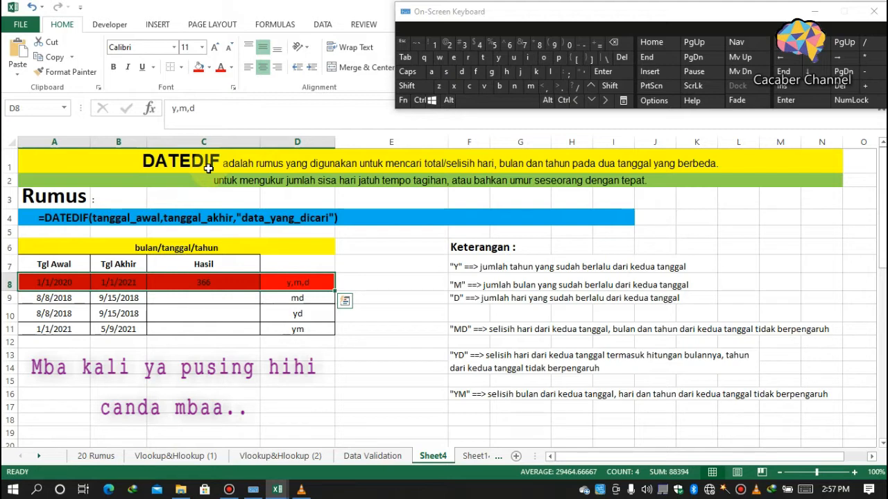
- Begin a DATEDIF formula in the Hasil cell C9 of the md row
{"action": "left_click", "coordinate": [299, 301]}
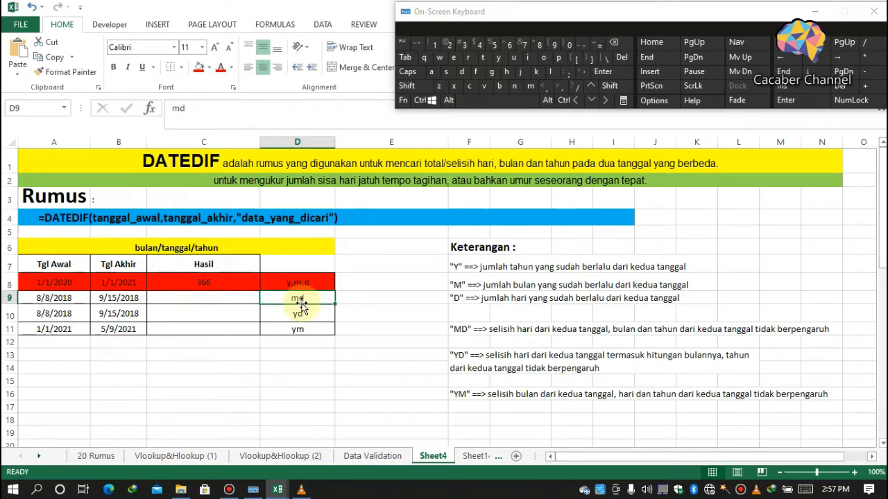
{"action": "left_click", "coordinate": [67, 300]}
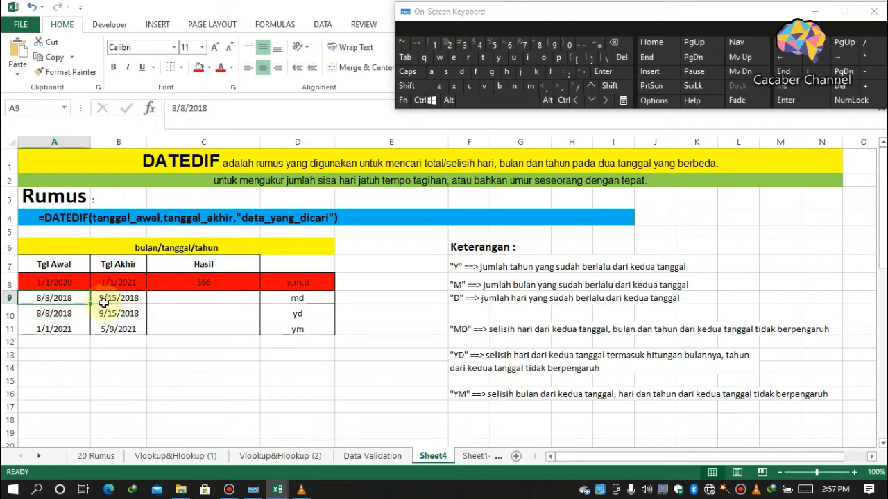
{"action": "left_click", "coordinate": [135, 298]}
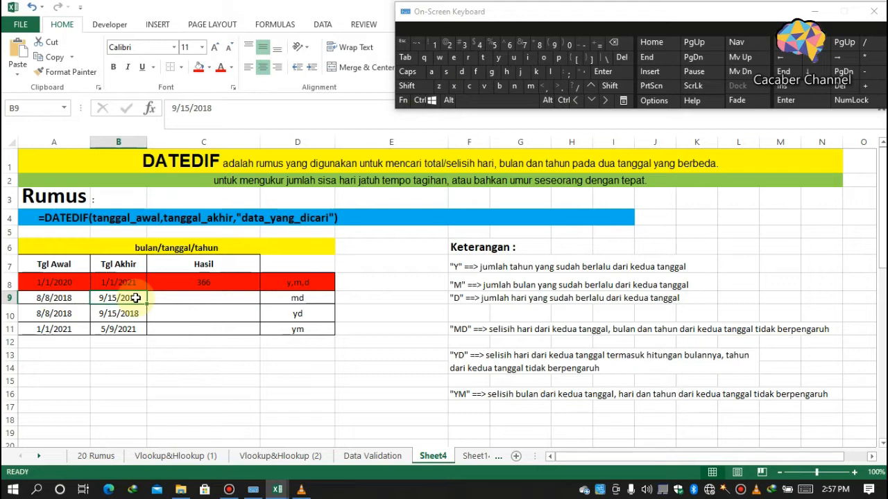
{"action": "left_click", "coordinate": [202, 298]}
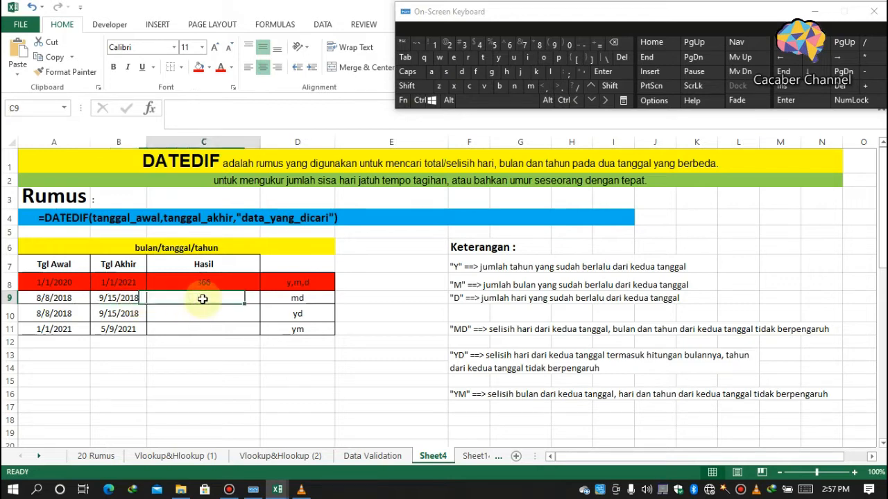
{"action": "type", "text": "=da"}
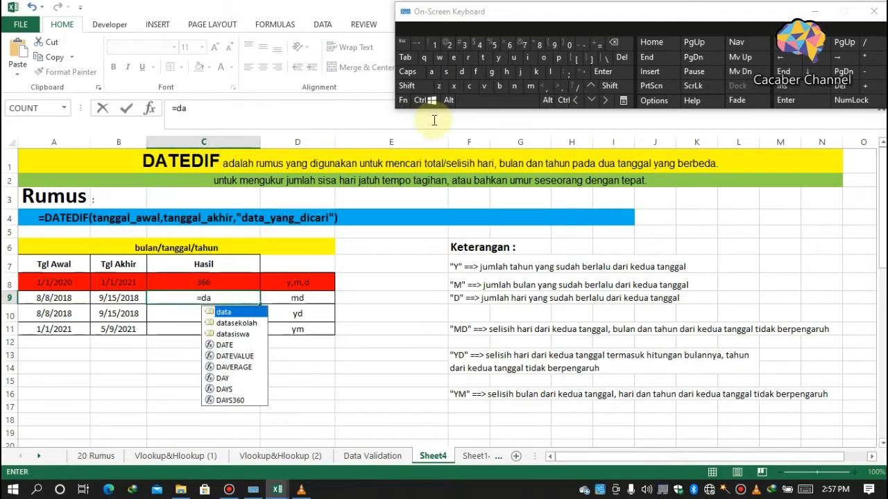
{"action": "left_click", "coordinate": [484, 58]}
{"action": "left_click", "coordinate": [440, 58]}
{"action": "key", "text": "BackSpace"}
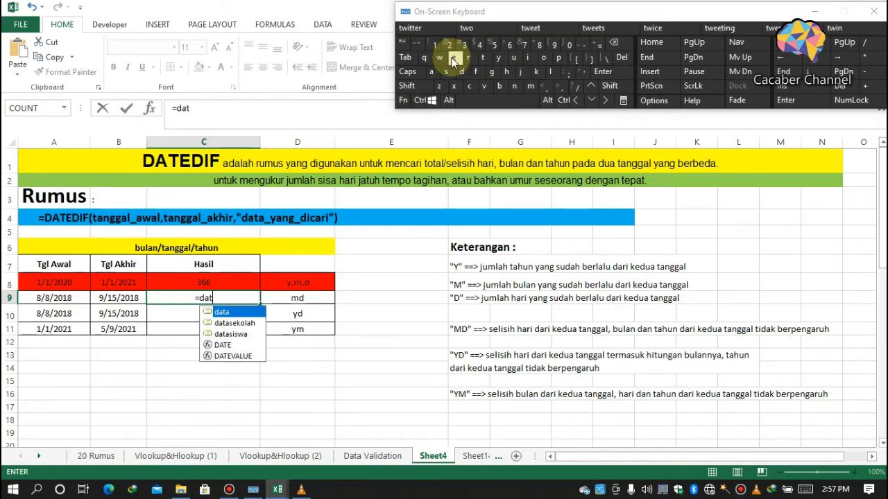
{"action": "left_click", "coordinate": [453, 59]}
{"action": "left_click", "coordinate": [461, 72]}
{"action": "left_click", "coordinate": [528, 58]}
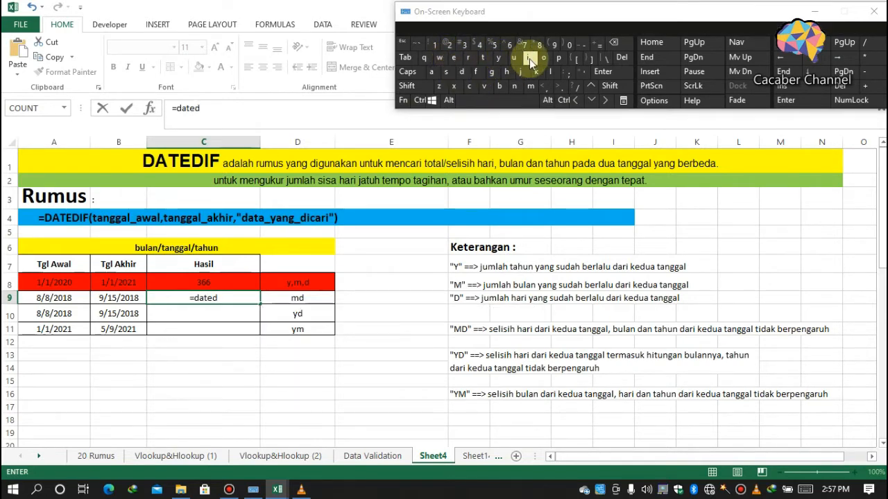
{"action": "left_click", "coordinate": [478, 72]}
- Complete the DATEDIF formula in C9 with start date A9, end date B9 and the unit "md"
{"action": "type", "text": "("}
{"action": "left_click", "coordinate": [71, 299]}
{"action": "type", "text": ","}
{"action": "left_click", "coordinate": [97, 304]}
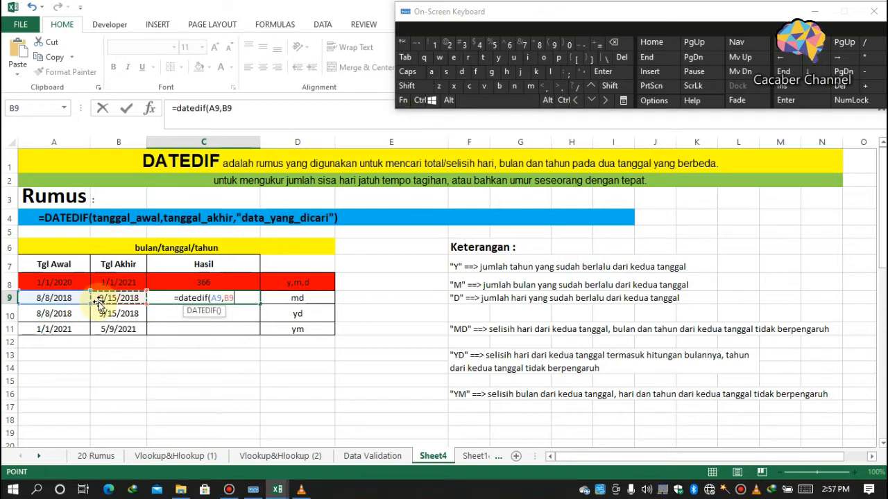
{"action": "type", "text": ","}
{"action": "key", "text": "shift"}
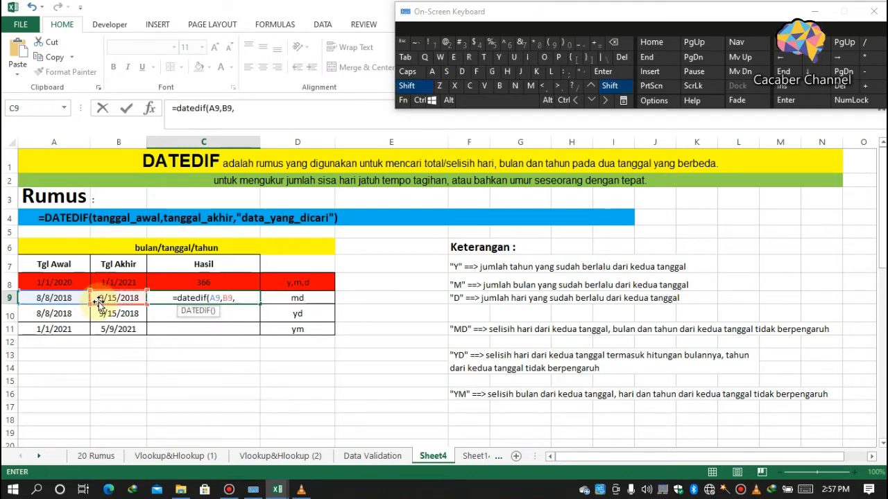
{"action": "type", "text": "\"md"}
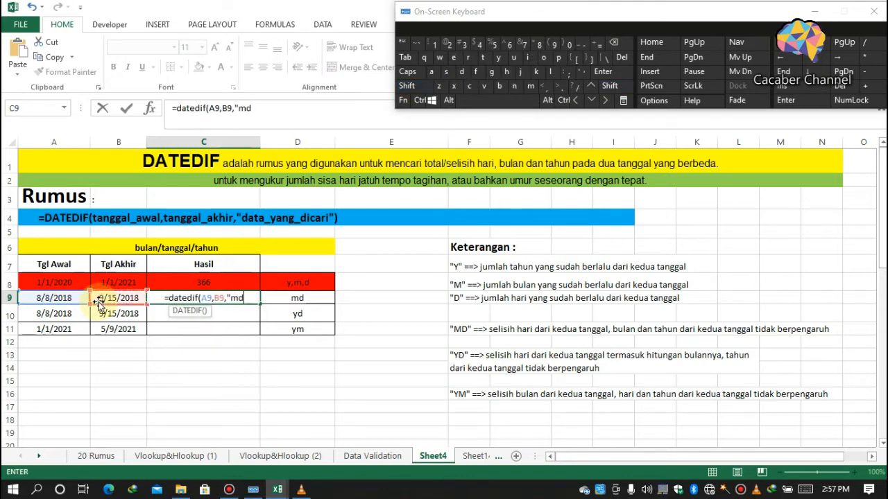
{"action": "type", "text": "\""}
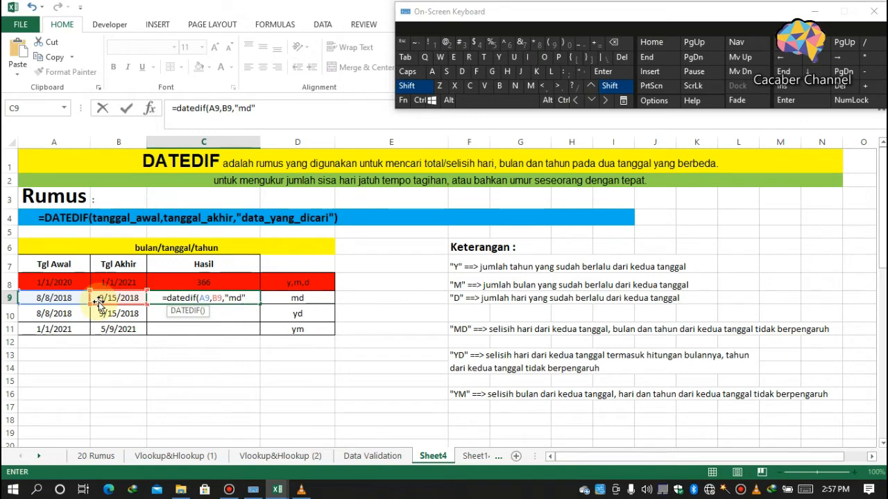
{"action": "type", "text": ")"}
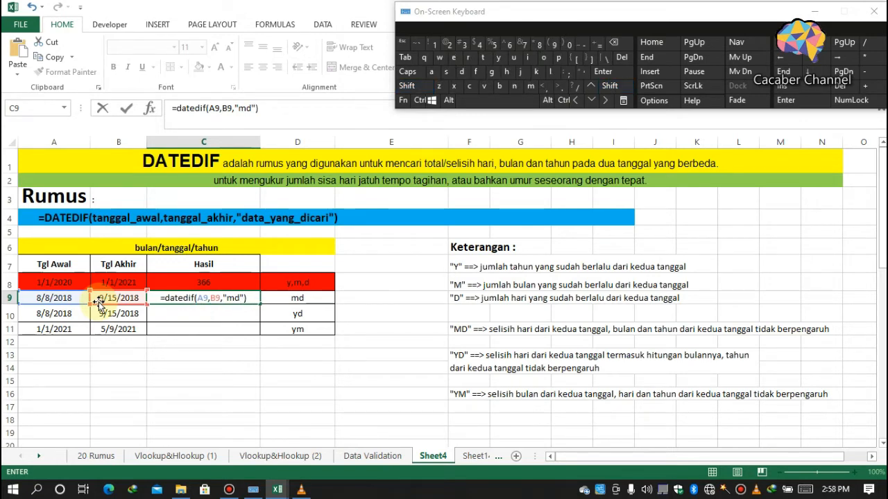
{"action": "key", "text": "Return"}
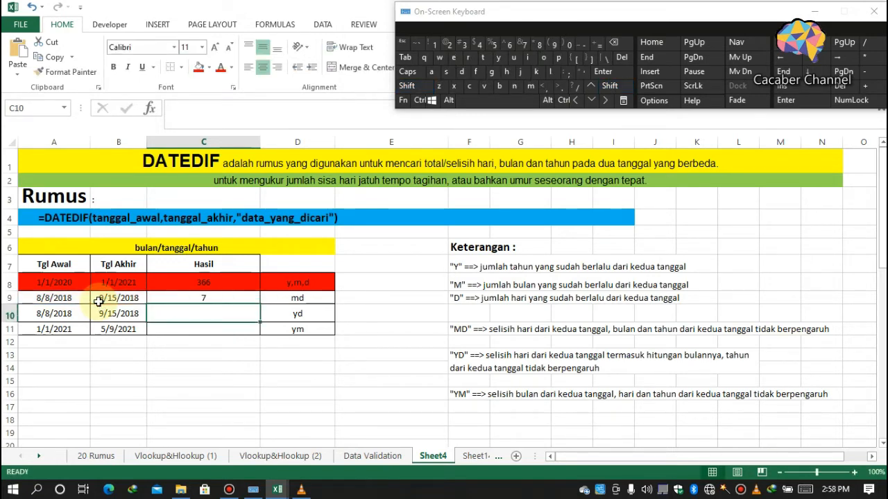
{"action": "left_click", "coordinate": [64, 298]}
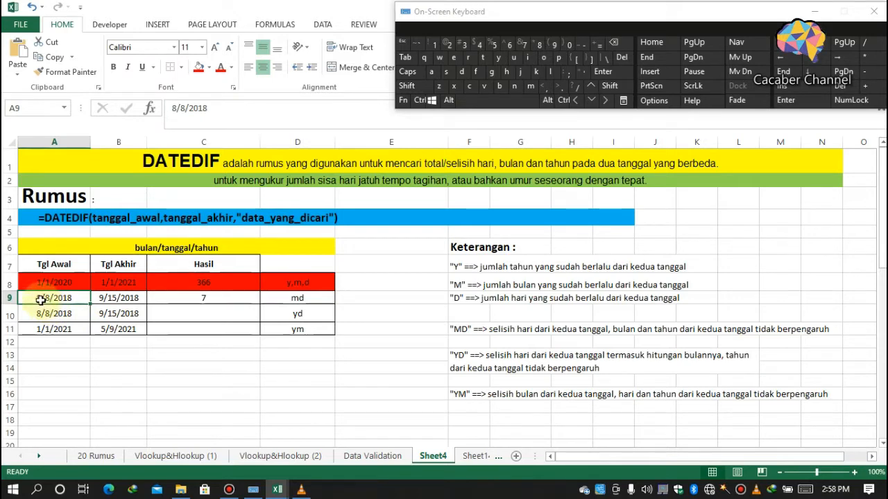
{"action": "left_click", "coordinate": [111, 299]}
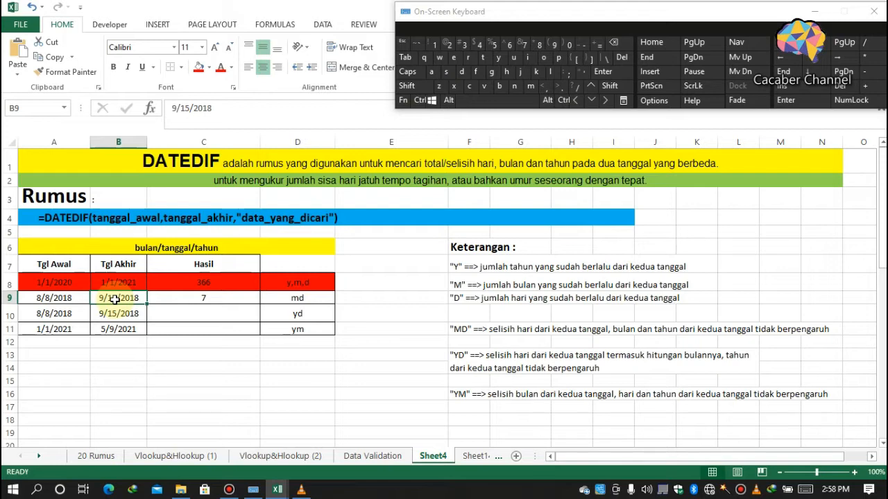
{"action": "left_click", "coordinate": [314, 317]}
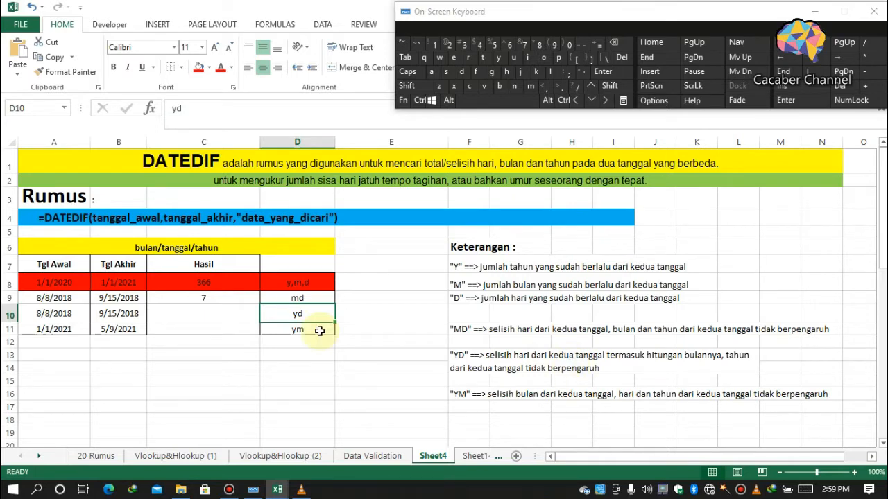
- Begin a DATEDIF formula in the Hasil cell C10 of the yd row
{"action": "left_click", "coordinate": [178, 315]}
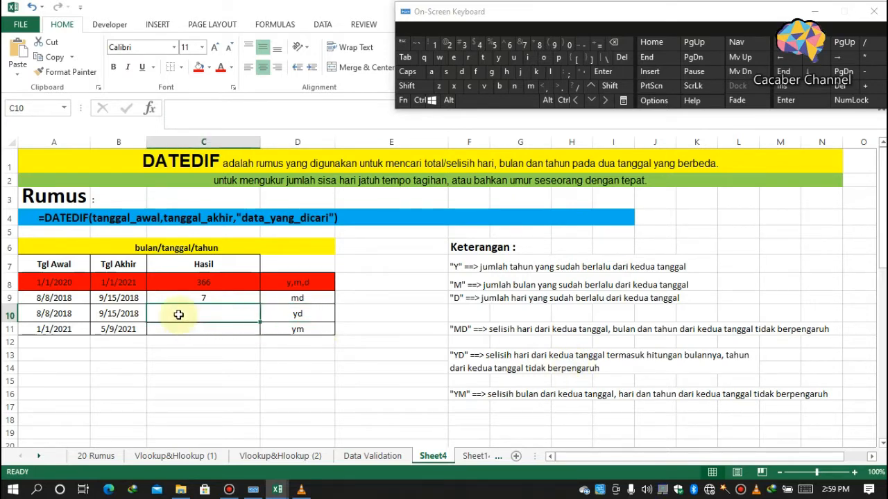
{"action": "type", "text": "=da"}
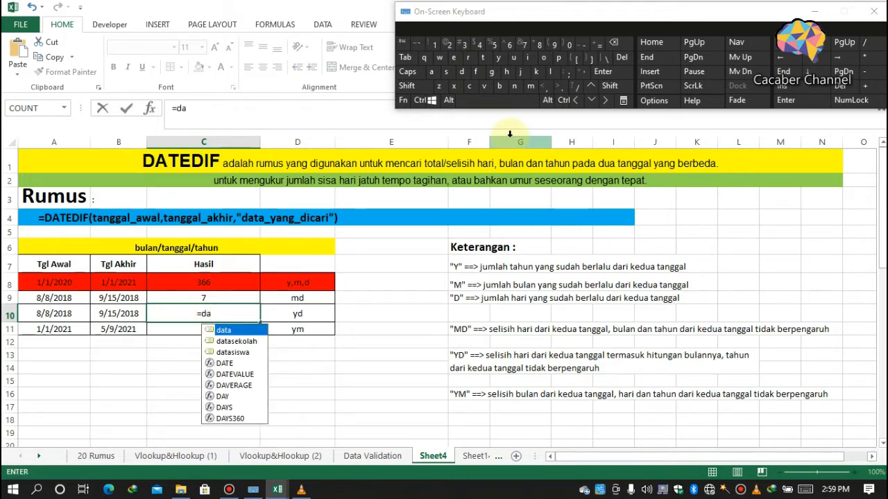
{"action": "left_click", "coordinate": [484, 58]}
{"action": "left_click", "coordinate": [455, 58]}
{"action": "left_click", "coordinate": [461, 71]}
{"action": "left_click", "coordinate": [528, 58]}
{"action": "left_click", "coordinate": [481, 71]}
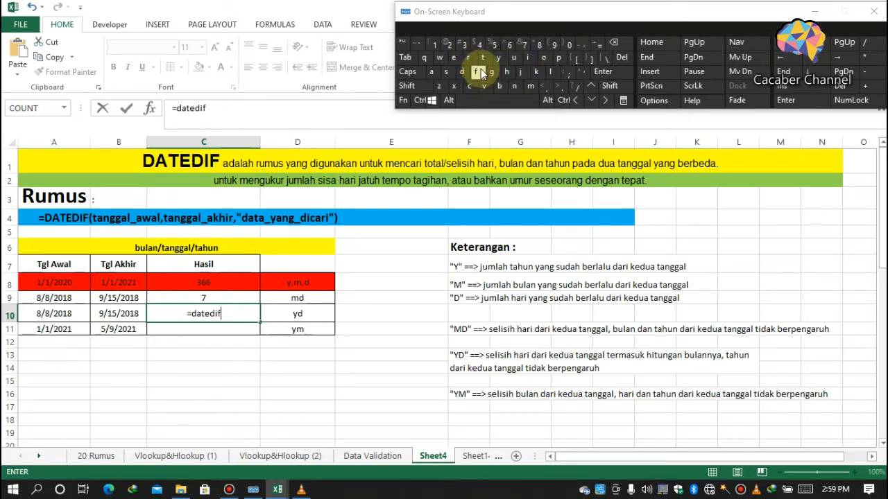
{"action": "type", "text": "("}
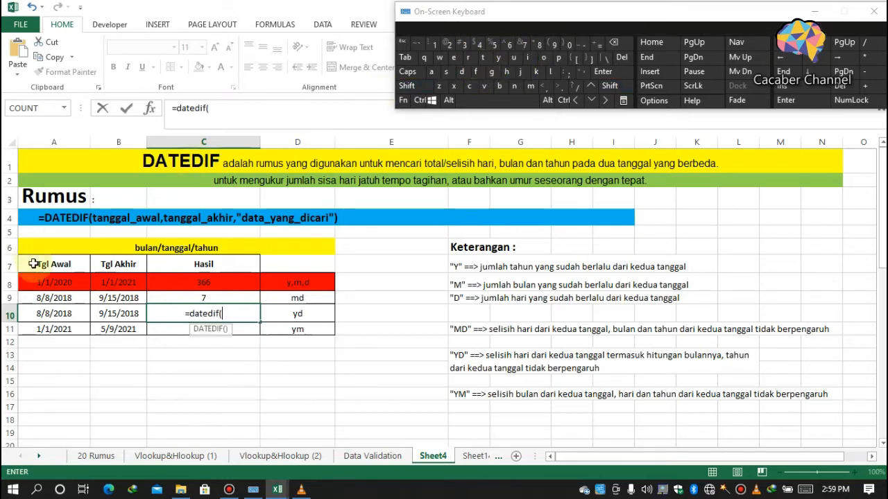
- Complete the DATEDIF formula in C10 with start date A10, end date B10 and the unit "yd"
{"action": "left_click", "coordinate": [45, 319]}
{"action": "type", "text": ","}
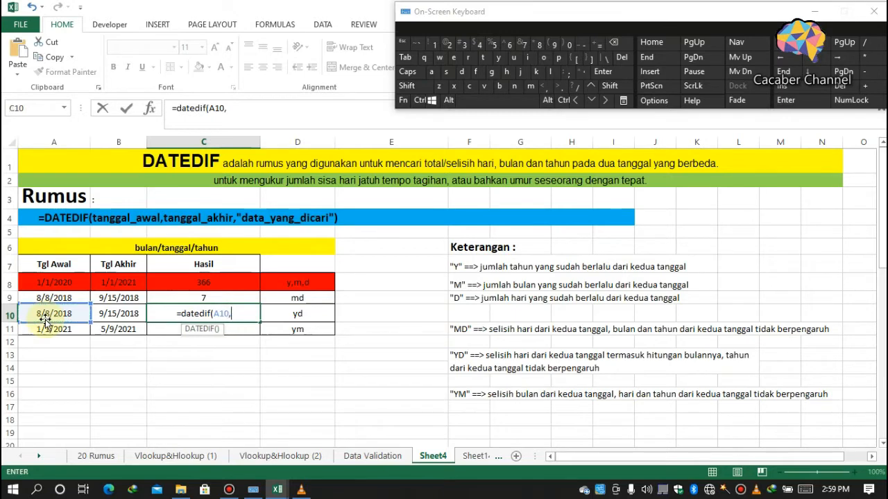
{"action": "left_click", "coordinate": [109, 316]}
{"action": "type", "text": ",\""}
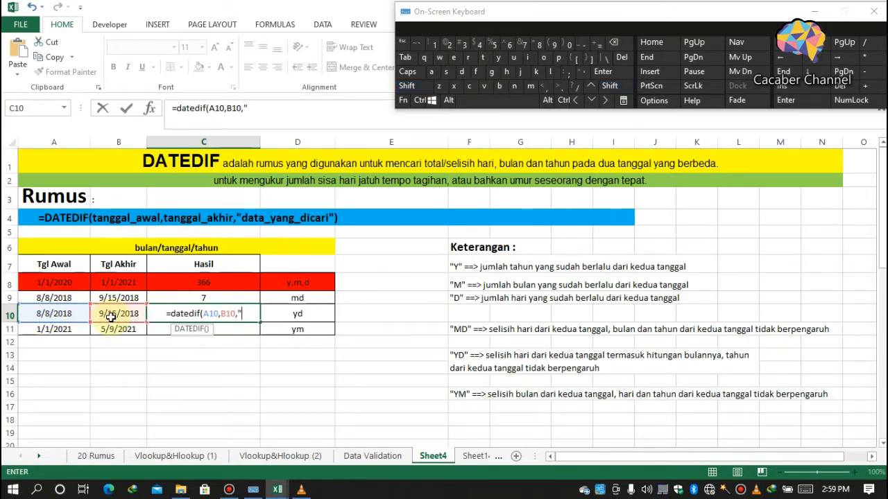
{"action": "type", "text": "yd"}
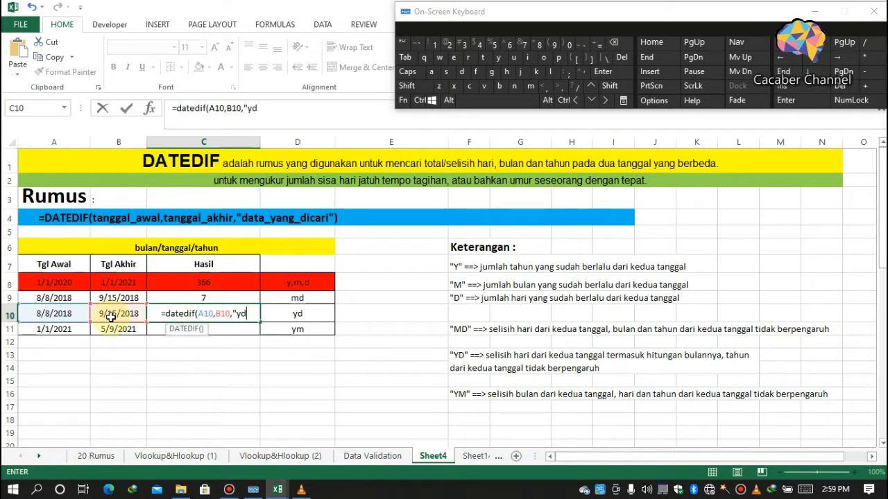
{"action": "type", "text": "\")"}
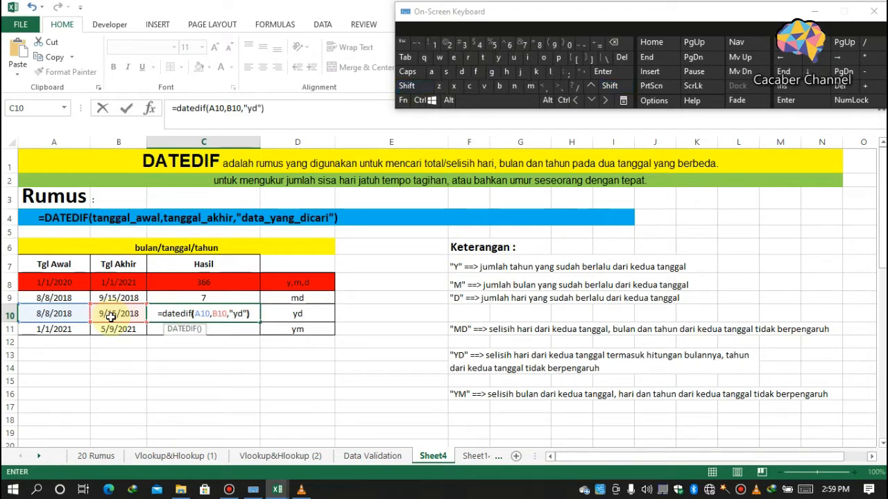
{"action": "key", "text": "Return"}
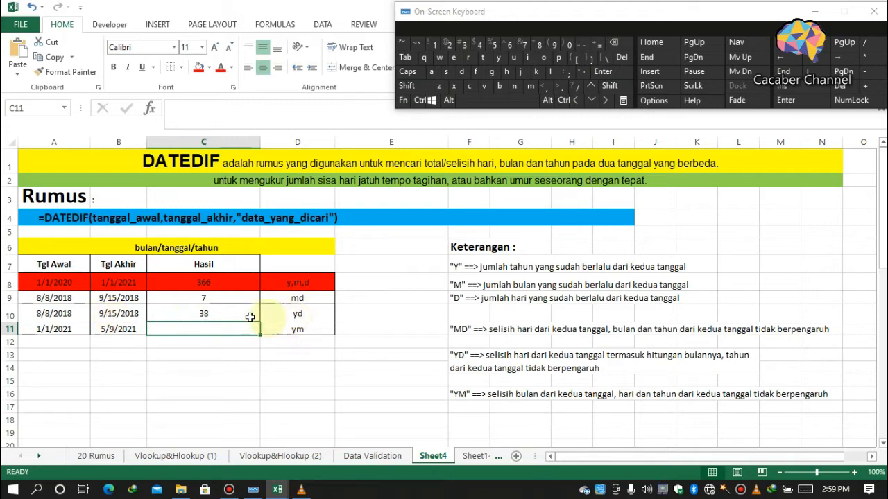
{"action": "left_click", "coordinate": [70, 302]}
{"action": "left_click_drag", "start_coordinate": [70, 302], "coordinate": [118, 317]}
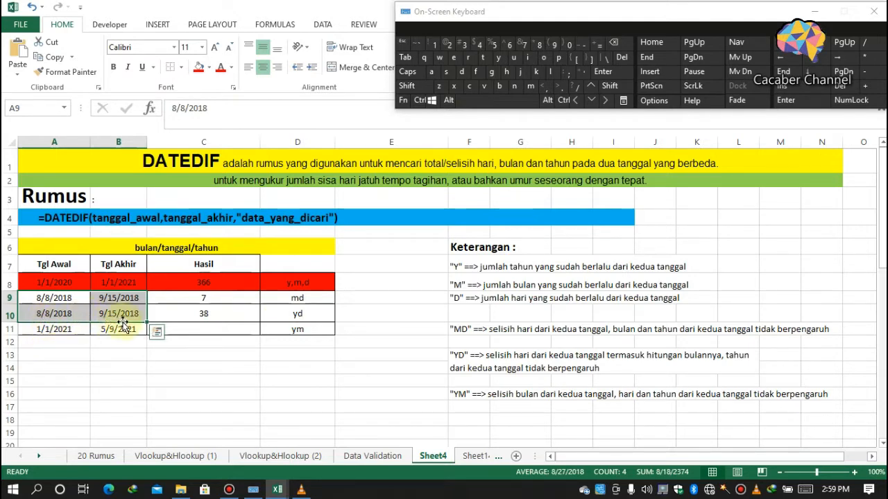
{"action": "left_click", "coordinate": [189, 313]}
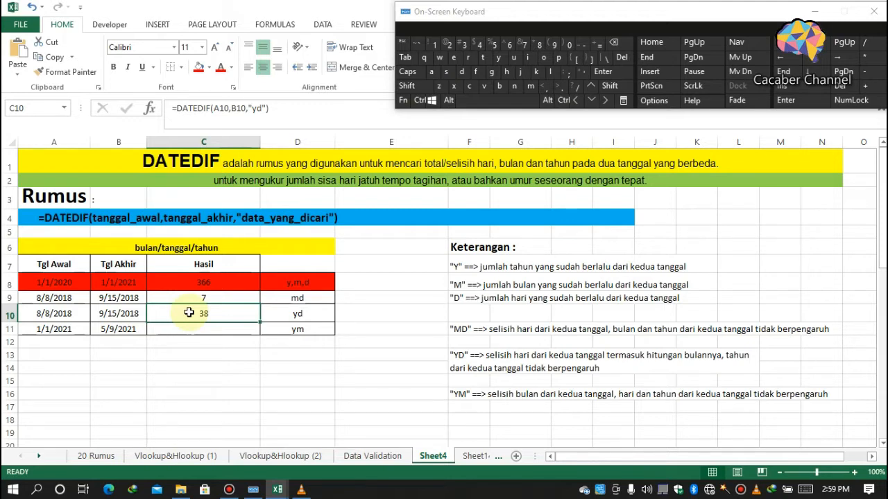
{"action": "left_click", "coordinate": [293, 298]}
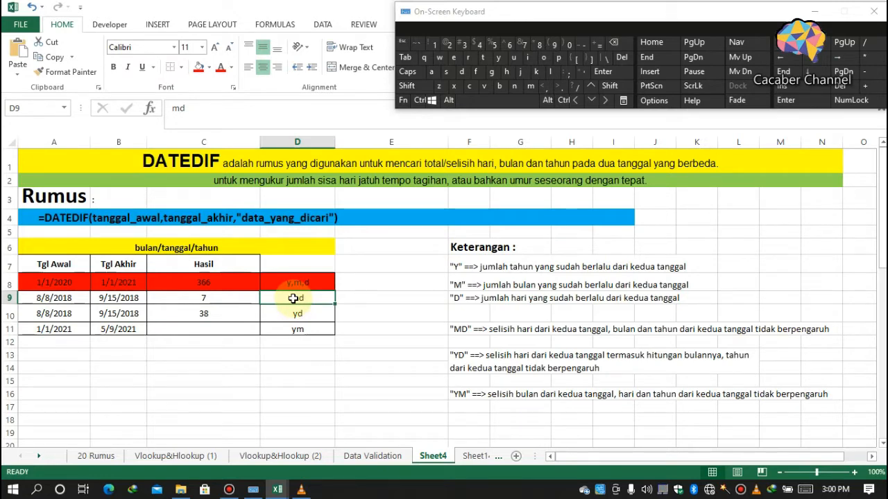
- Fill the md and yd rows, cells A9 to D10, with the same red colour as the first date row
{"action": "left_click", "coordinate": [297, 313]}
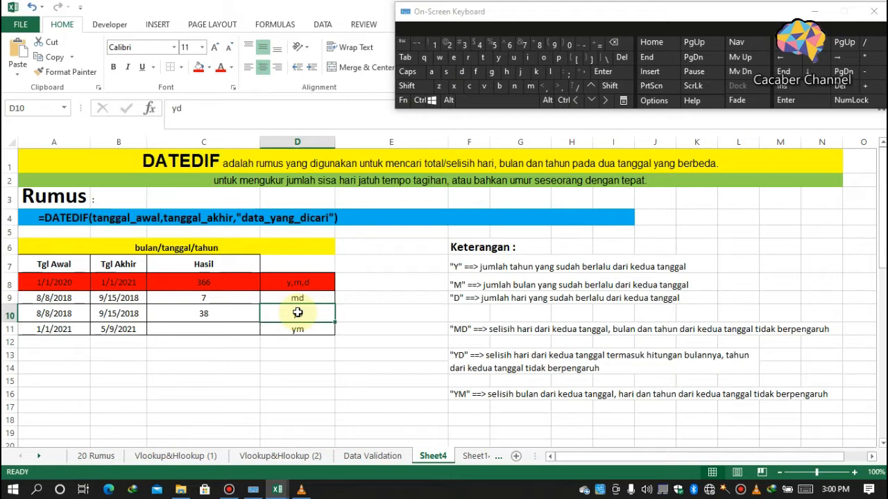
{"action": "left_click_drag", "start_coordinate": [298, 312], "coordinate": [56, 297]}
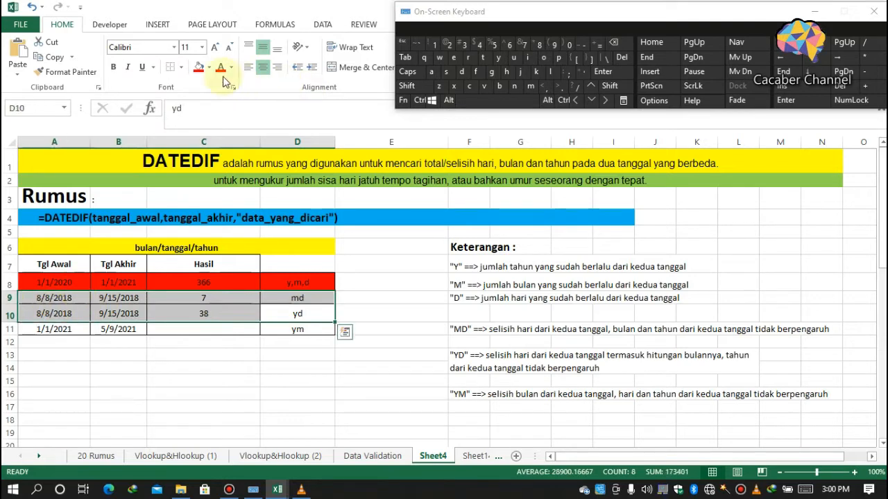
{"action": "left_click", "coordinate": [199, 68]}
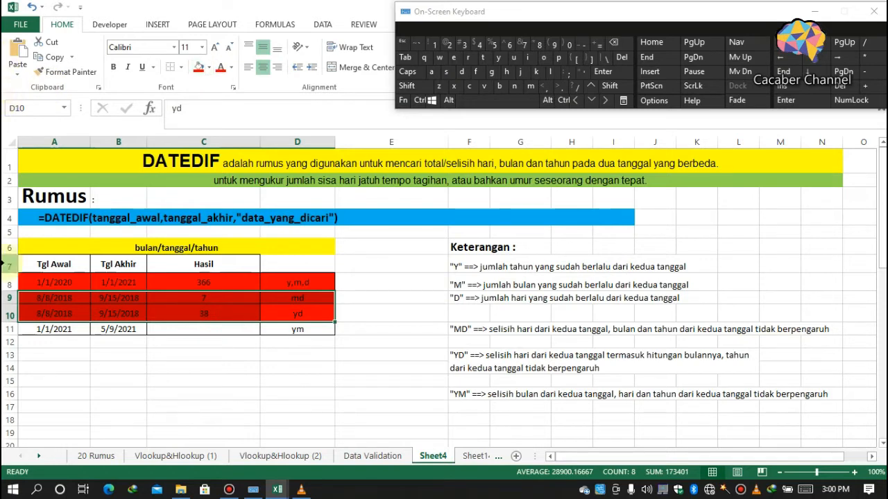
- Begin a DATEDIF formula in the Hasil cell C11 of the ym row
{"action": "left_click", "coordinate": [32, 329]}
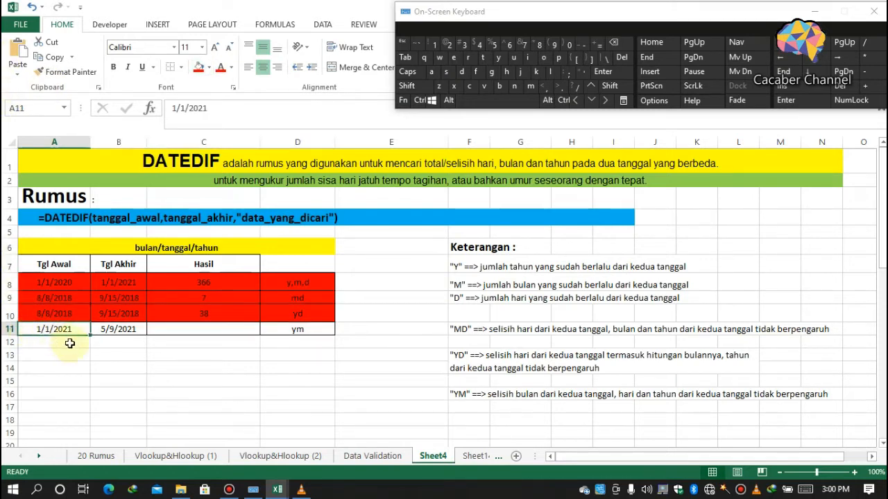
{"action": "left_click", "coordinate": [108, 329]}
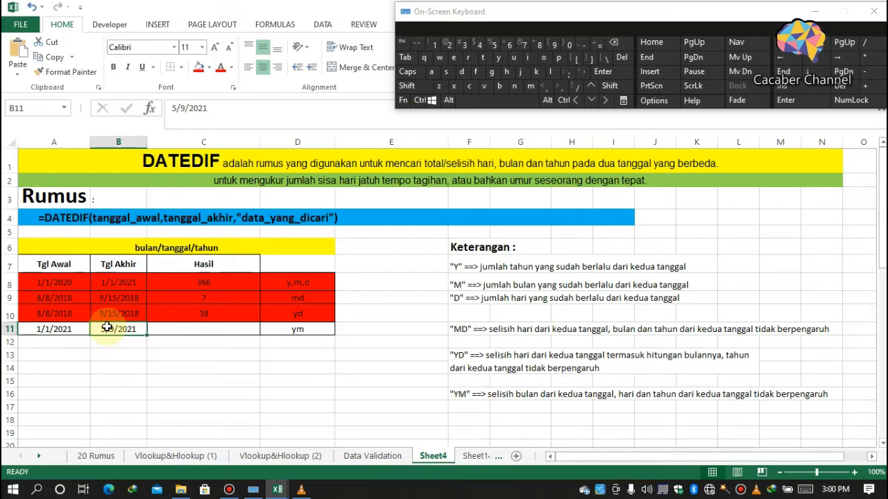
{"action": "left_click", "coordinate": [161, 328]}
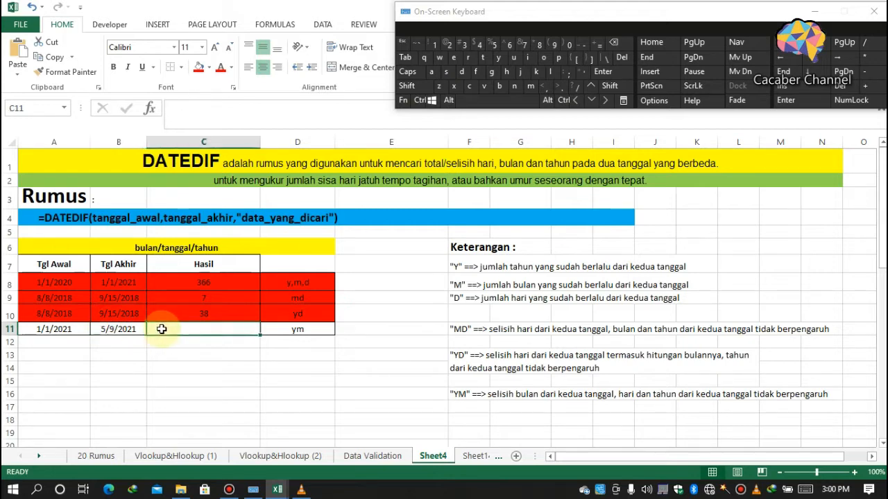
{"action": "type", "text": "="}
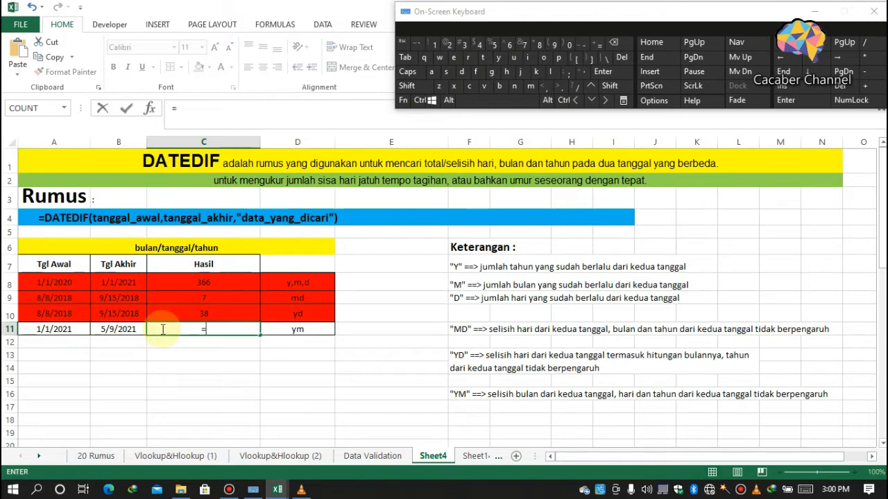
{"action": "type", "text": "da"}
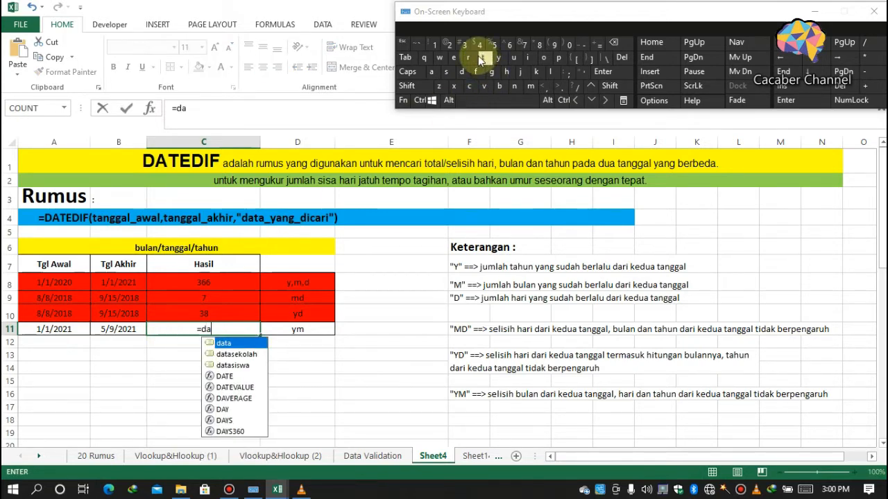
{"action": "type", "text": "ted"}
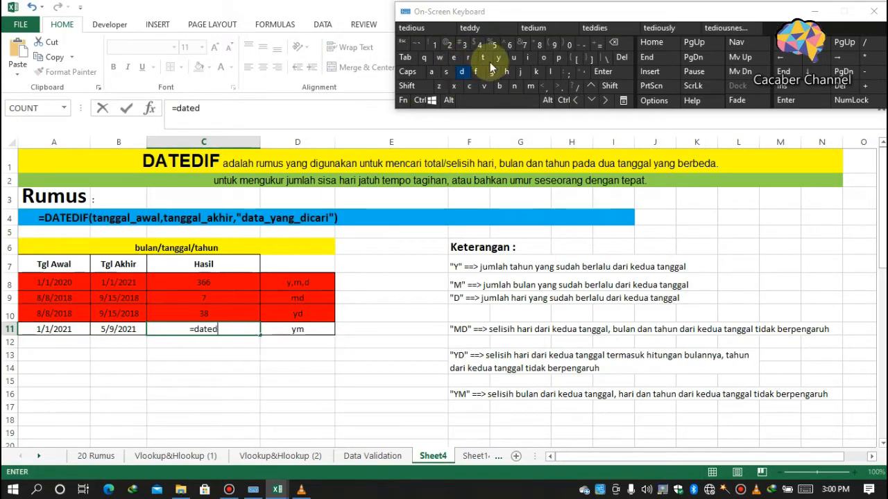
{"action": "type", "text": "if"}
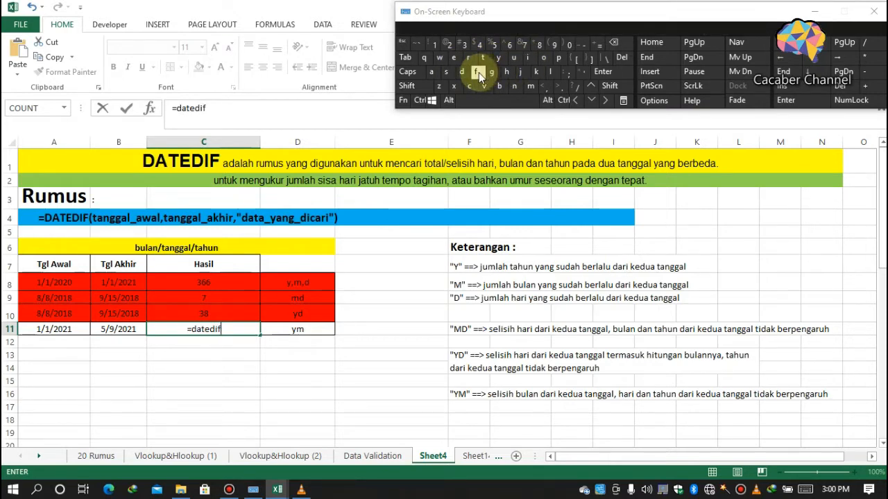
{"action": "type", "text": "("}
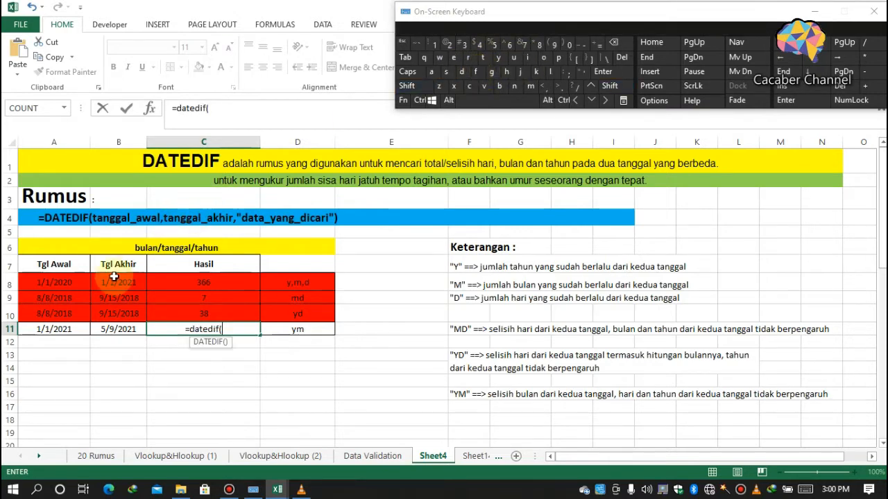
- Complete the DATEDIF formula in C11 with start date A11, end date B11 and the unit "ym"
{"action": "left_click", "coordinate": [76, 328]}
{"action": "type", "text": ","}
{"action": "left_click", "coordinate": [108, 330]}
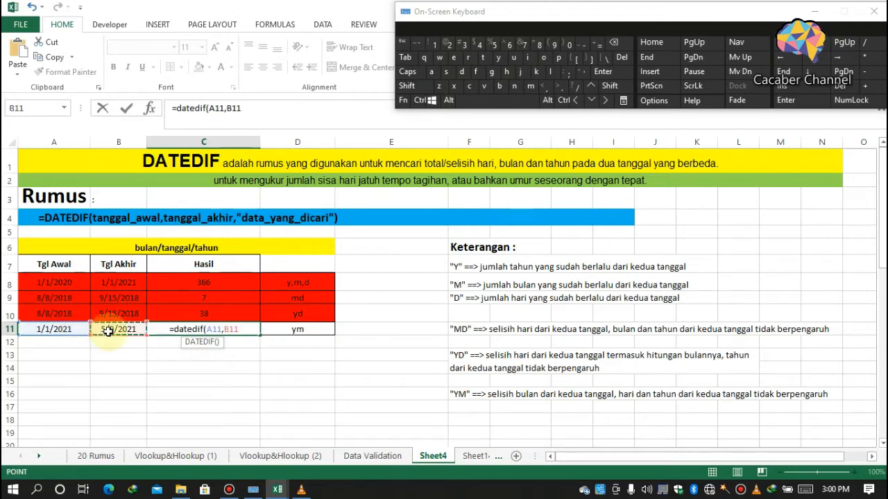
{"action": "type", "text": ",\""}
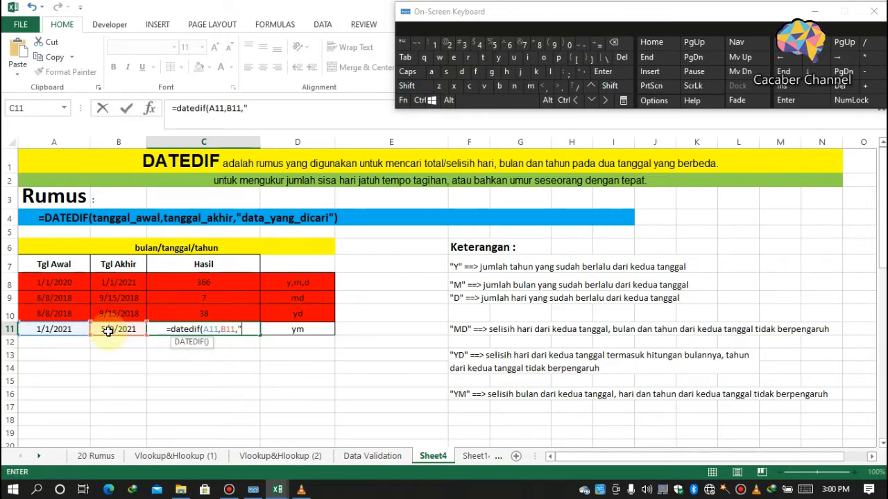
{"action": "type", "text": "ym"}
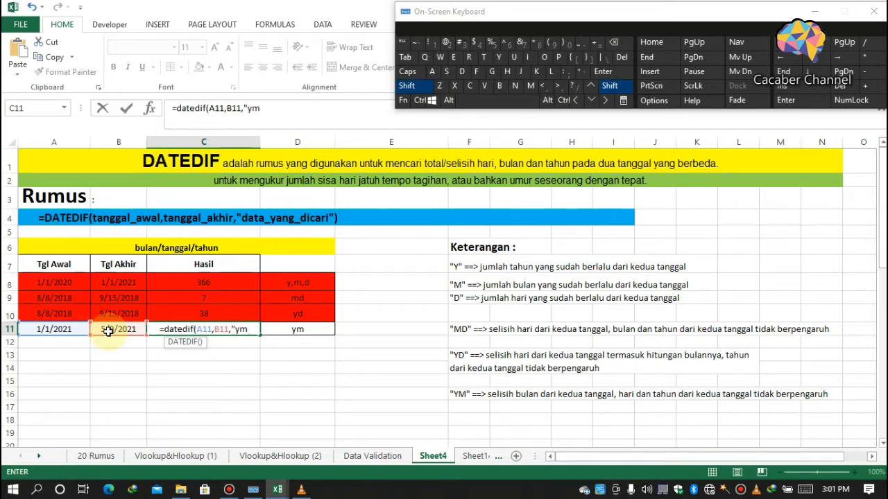
{"action": "type", "text": "\")"}
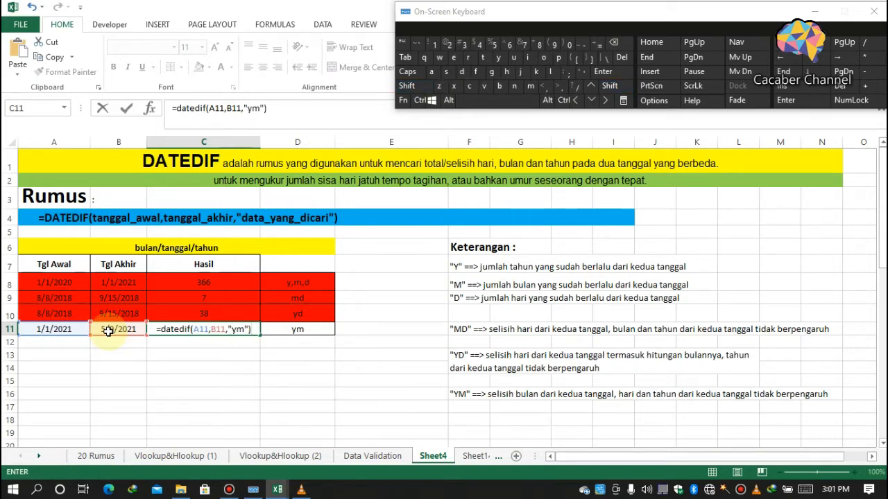
{"action": "key", "text": "Return"}
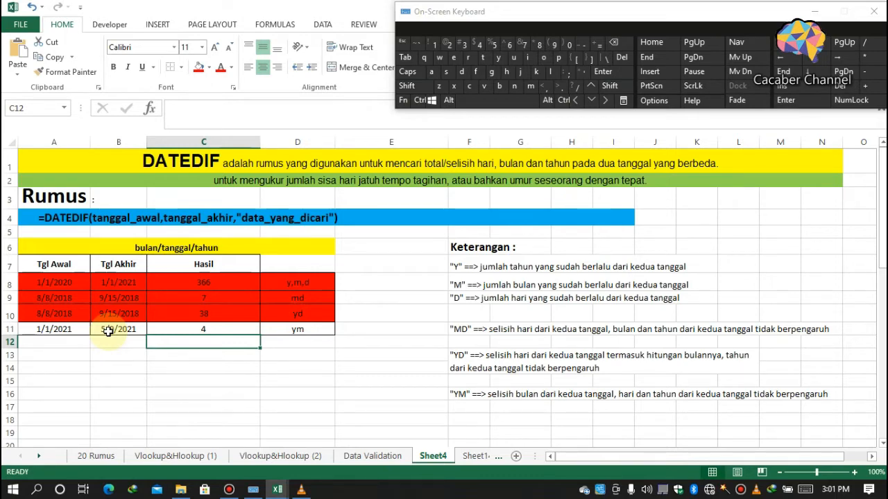
{"action": "left_click", "coordinate": [38, 331]}
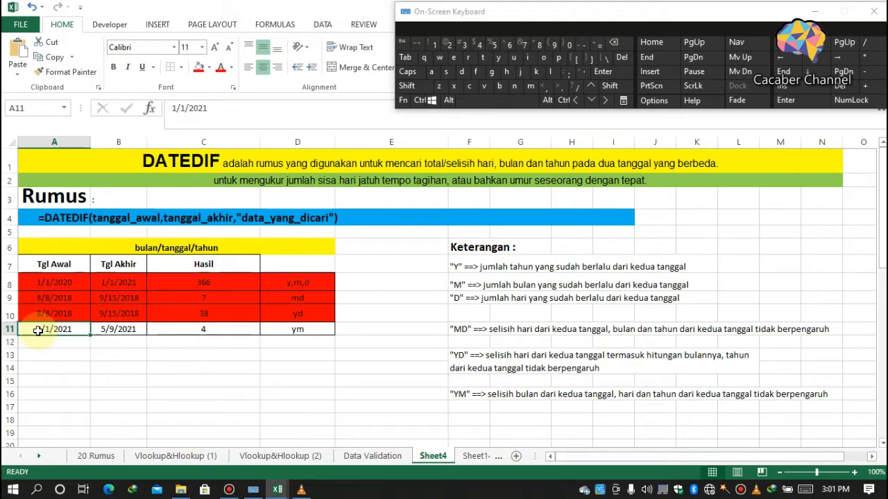
{"action": "left_click", "coordinate": [98, 334]}
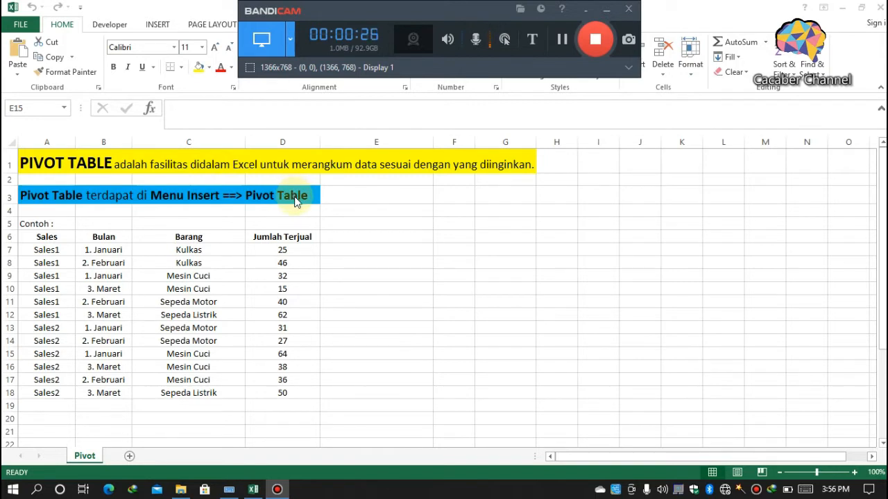
- Create a PivotTable on a new worksheet from the sales data in A6:D18 of the Pivot sheet
{"action": "left_click", "coordinate": [46, 238]}
{"action": "left_click_drag", "start_coordinate": [120, 317], "coordinate": [287, 393]}
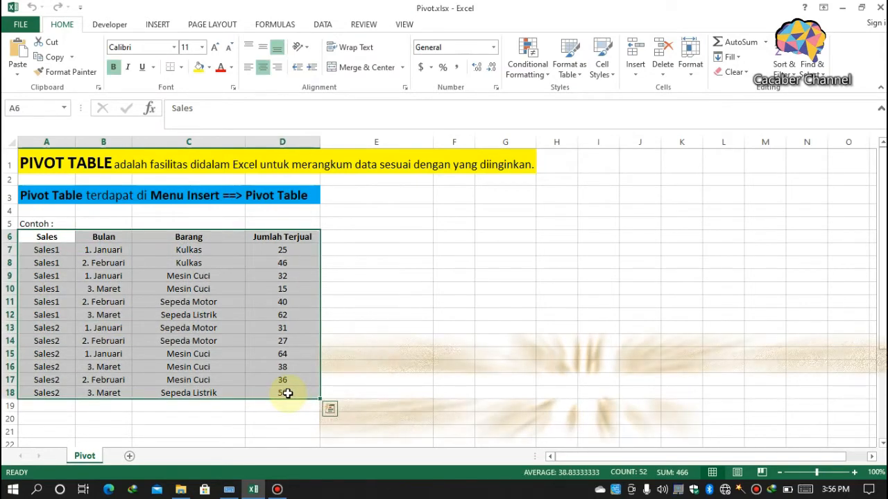
{"action": "left_click", "coordinate": [157, 28]}
{"action": "left_click", "coordinate": [13, 63]}
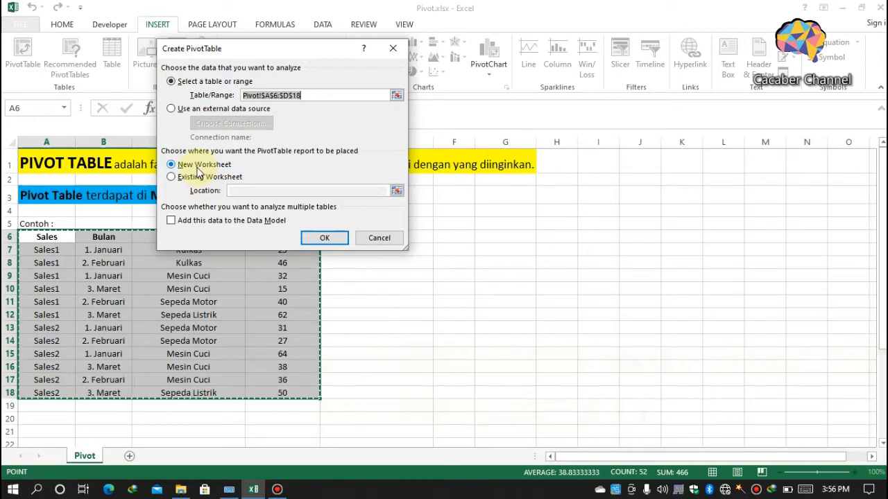
{"action": "left_click", "coordinate": [315, 237]}
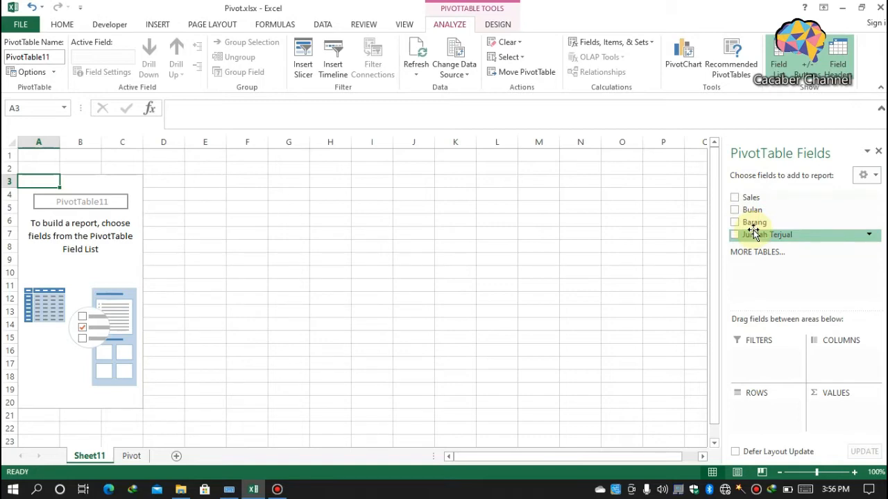
- Add the Sales, Bulan and Barang fields to the pivot table's rows and Jumlah Terjual to its values
{"action": "left_click", "coordinate": [131, 456]}
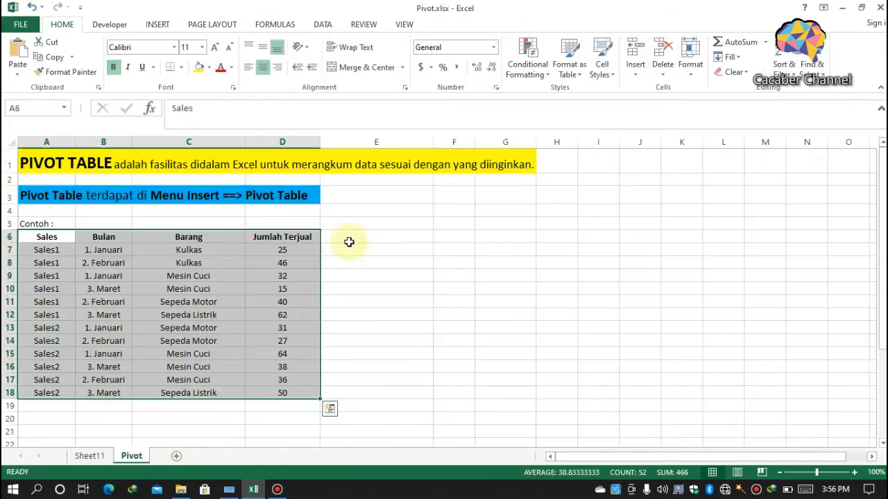
{"action": "left_click", "coordinate": [97, 459]}
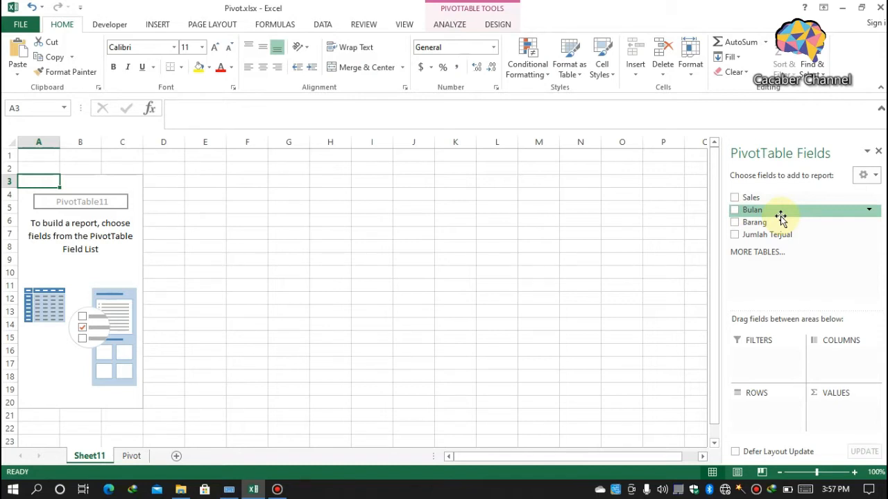
{"action": "left_click_drag", "start_coordinate": [751, 201], "coordinate": [767, 409]}
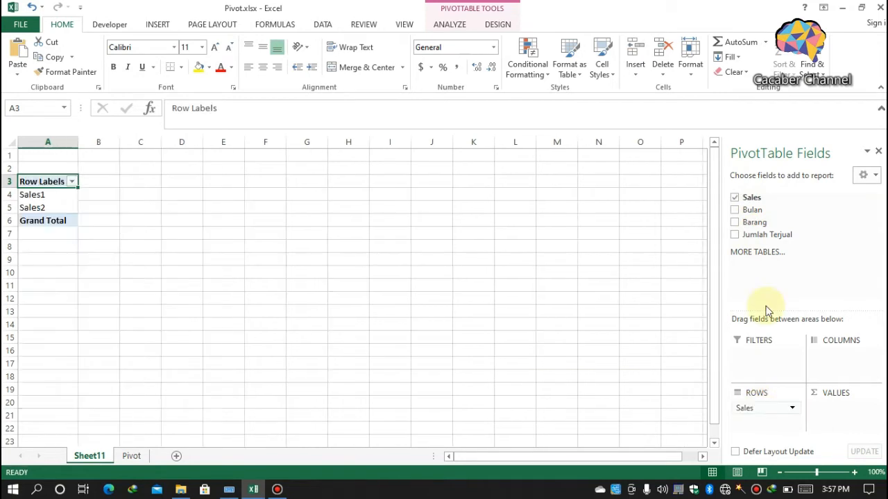
{"action": "left_click_drag", "start_coordinate": [751, 210], "coordinate": [768, 422]}
{"action": "left_click_drag", "start_coordinate": [752, 222], "coordinate": [777, 436]}
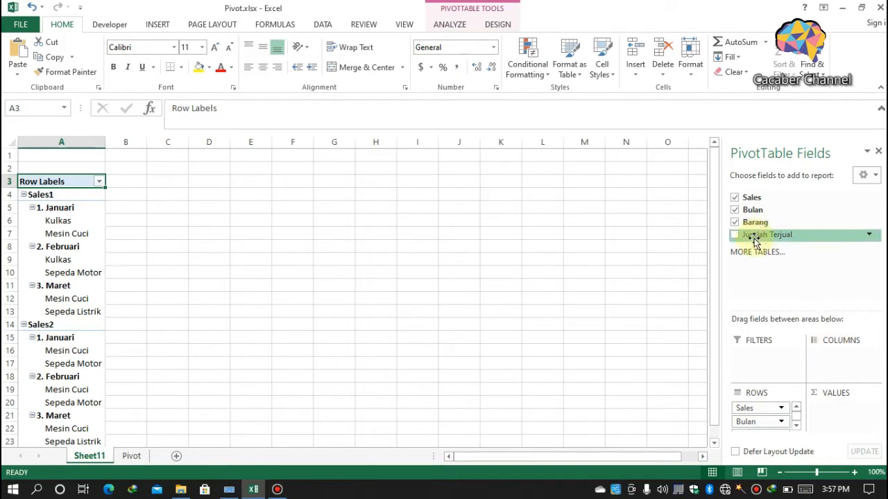
{"action": "left_click_drag", "start_coordinate": [755, 242], "coordinate": [841, 416]}
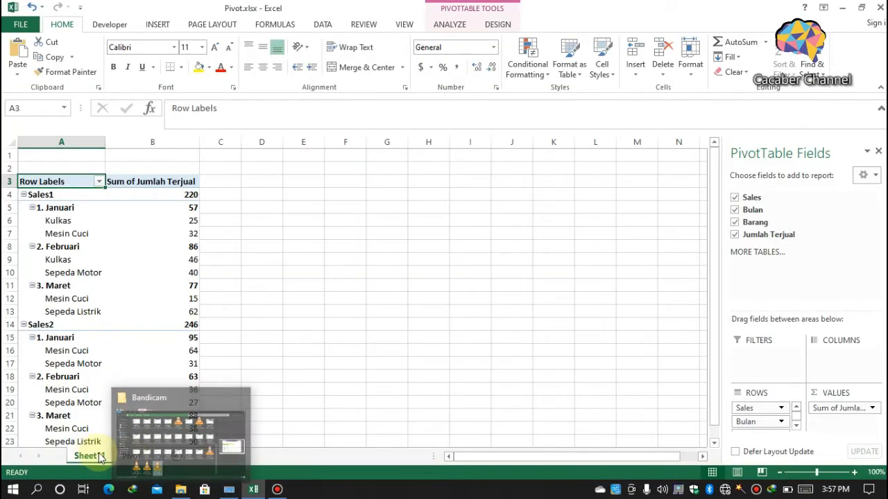
- Compare the source sales data on the Pivot sheet with the Sales1 and Sales2 totals in the pivot table
{"action": "left_click", "coordinate": [132, 457]}
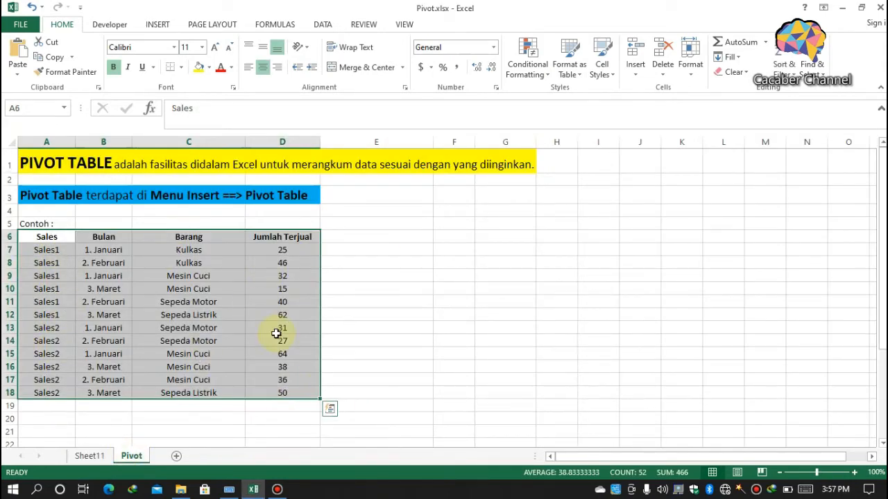
{"action": "left_click", "coordinate": [91, 457]}
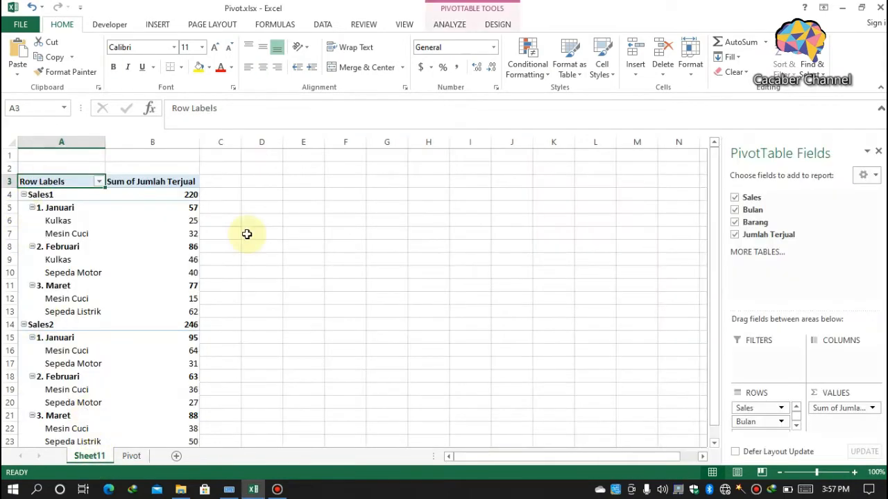
{"action": "left_click", "coordinate": [188, 194]}
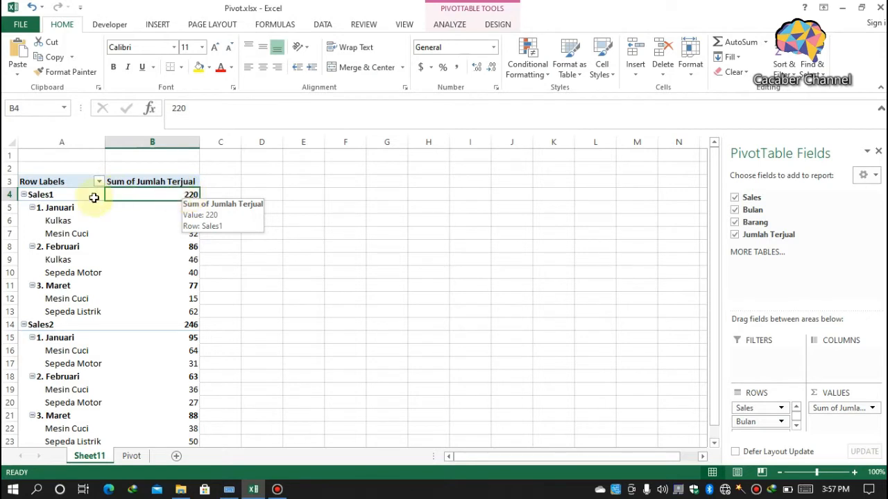
{"action": "left_click", "coordinate": [182, 321]}
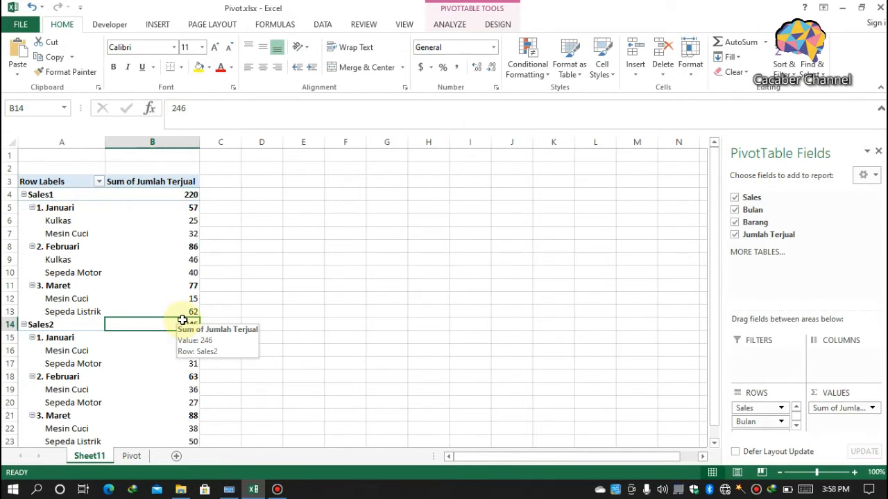
{"action": "left_click_drag", "start_coordinate": [48, 181], "coordinate": [115, 433]}
{"action": "left_click", "coordinate": [131, 455]}
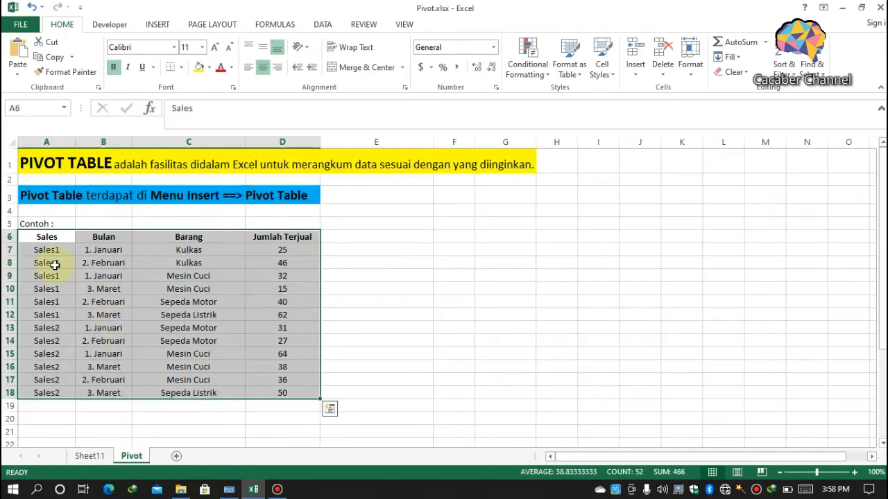
{"action": "left_click_drag", "start_coordinate": [42, 237], "coordinate": [267, 396]}
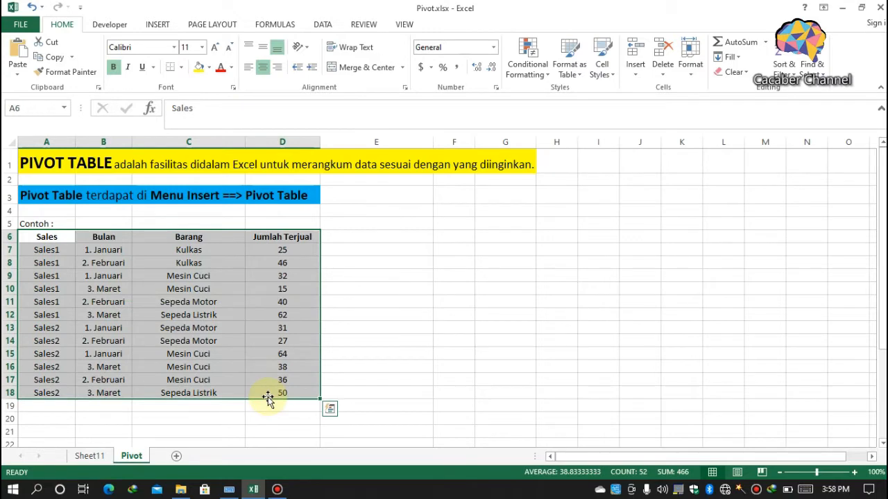
{"action": "left_click", "coordinate": [75, 455]}
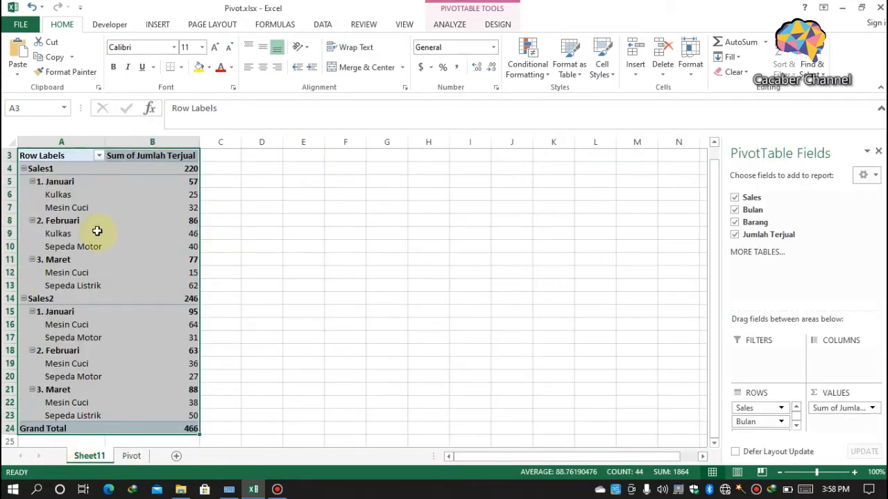
{"action": "left_click", "coordinate": [188, 298]}
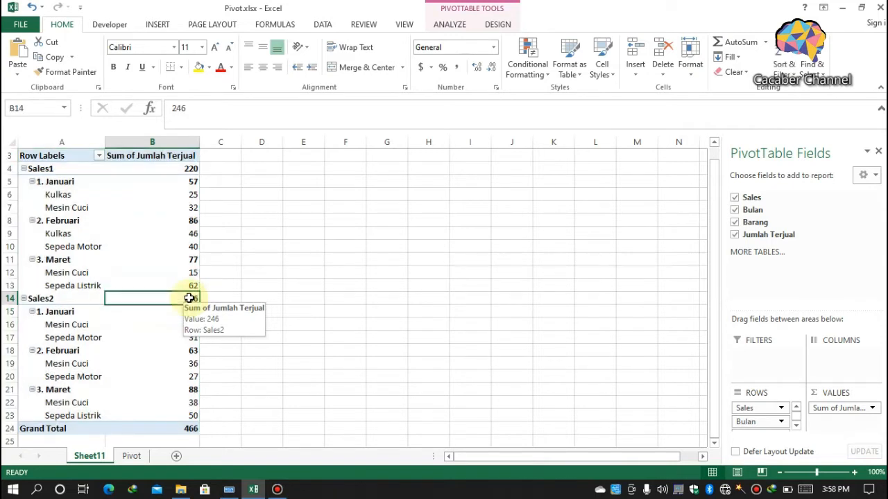
{"action": "left_click", "coordinate": [185, 169]}
{"action": "mouse_move", "coordinate": [185, 169]}
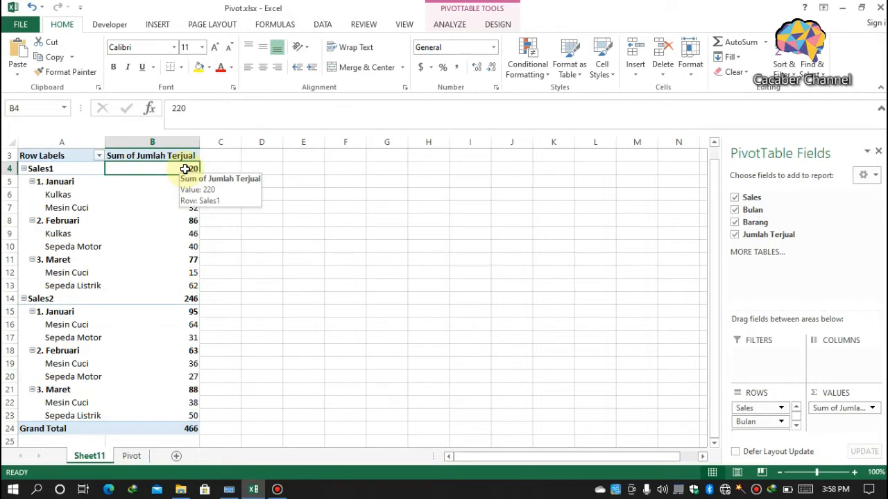
{"action": "left_click_drag", "start_coordinate": [97, 177], "coordinate": [67, 417]}
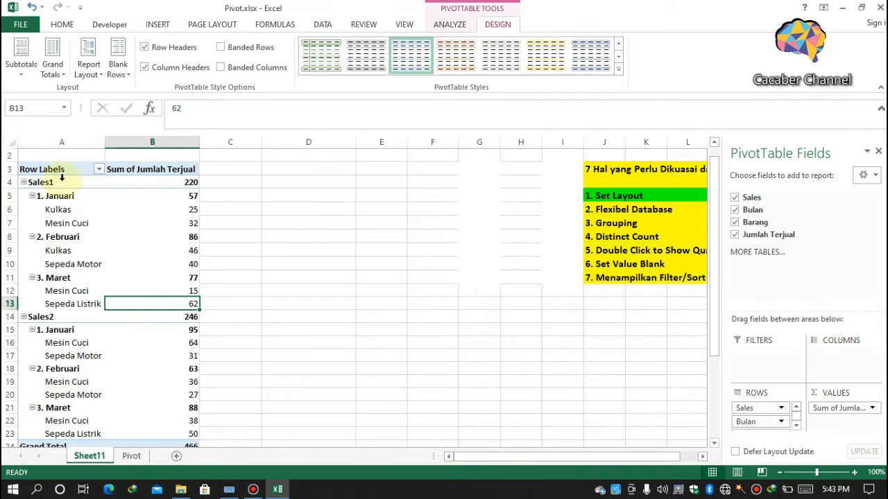
- Change the pivot table's report layout to outline form
{"action": "left_click_drag", "start_coordinate": [60, 174], "coordinate": [167, 420]}
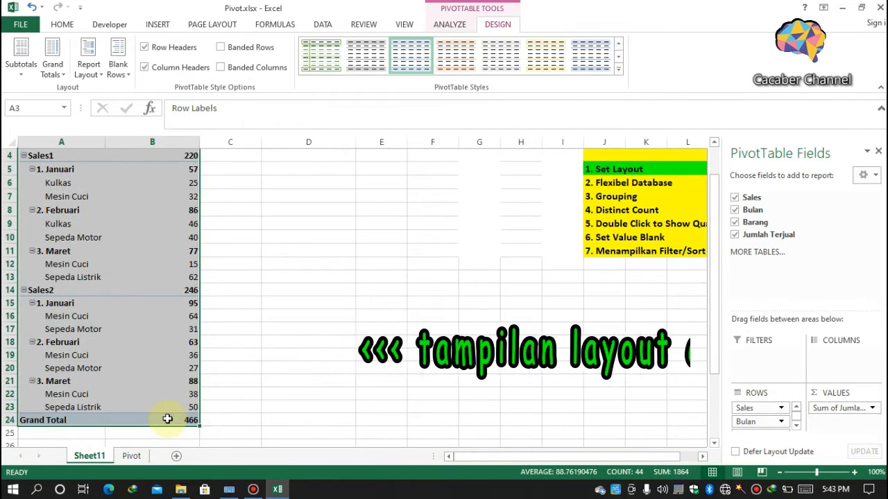
{"action": "left_click", "coordinate": [170, 259]}
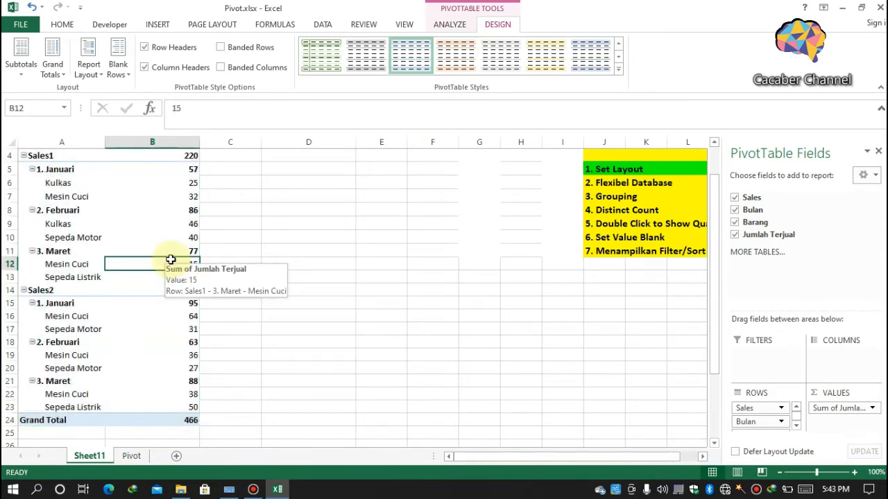
{"action": "left_click", "coordinate": [156, 251]}
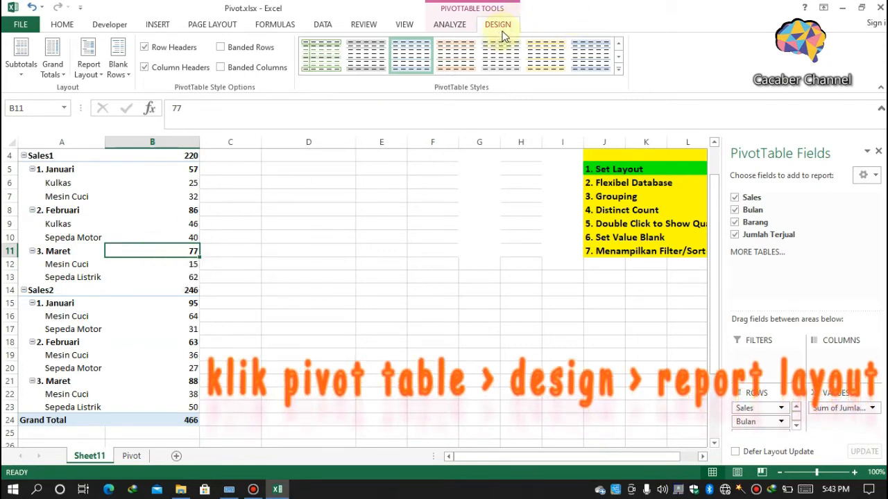
{"action": "left_click", "coordinate": [102, 76]}
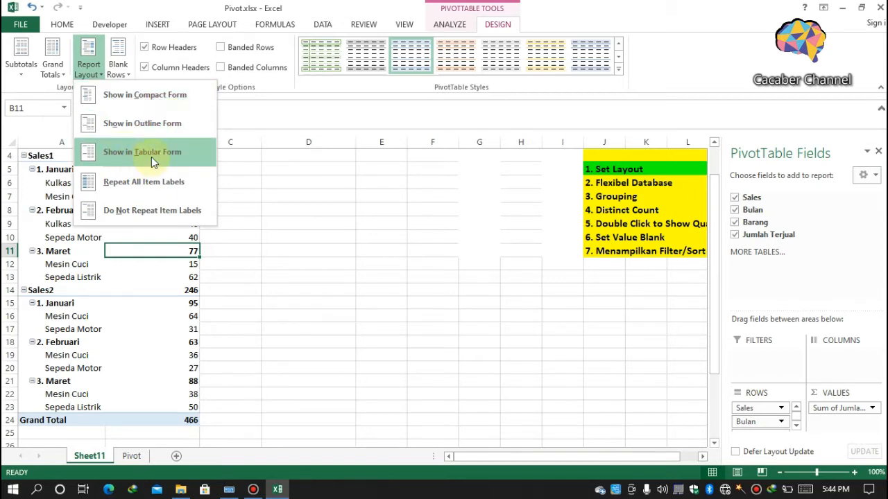
{"action": "left_click", "coordinate": [138, 134]}
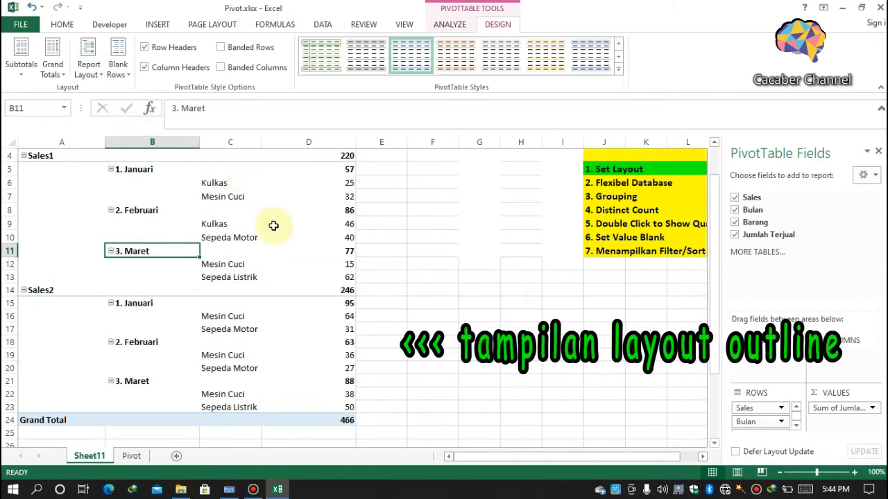
- Switch the pivot table's report layout to tabular form
{"action": "left_click_drag", "start_coordinate": [716, 288], "coordinate": [694, 82]}
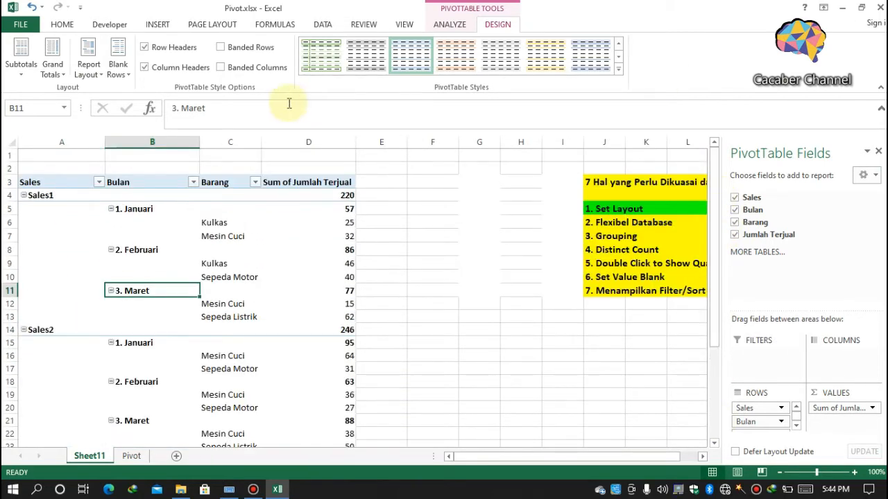
{"action": "left_click", "coordinate": [87, 66]}
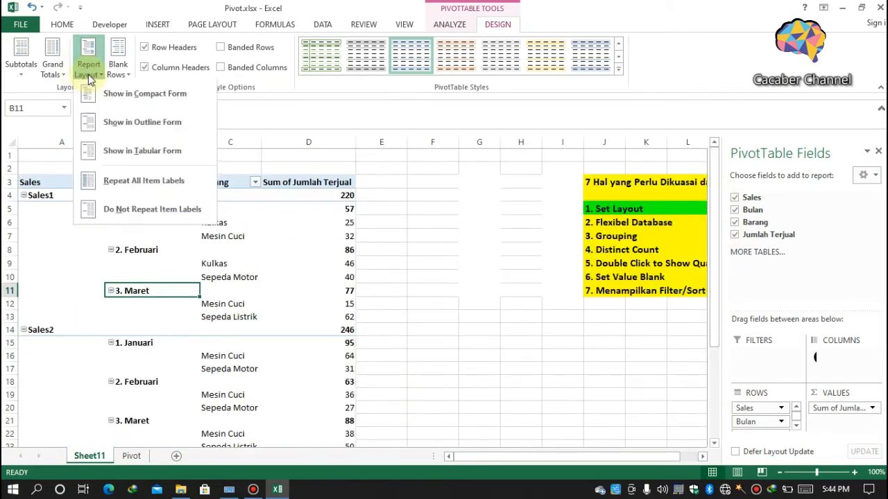
{"action": "left_click", "coordinate": [149, 163]}
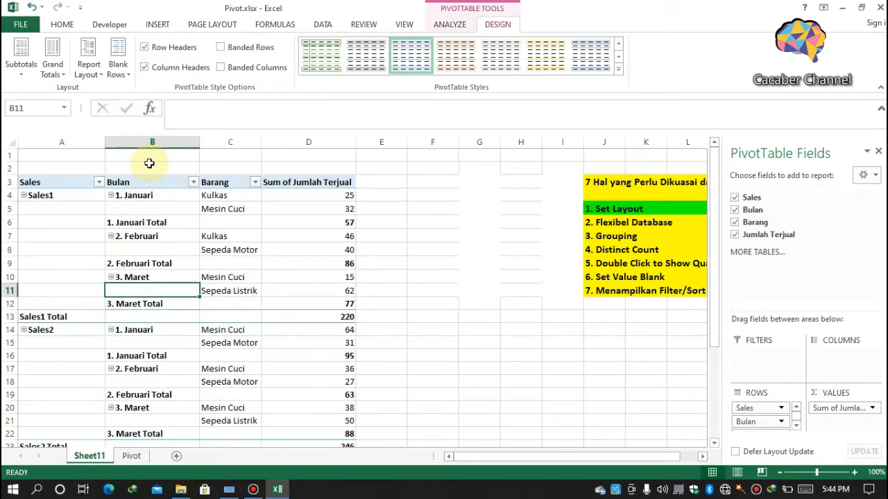
- Turn off all subtotals in the tabular pivot table with the Do Not Show Subtotals option
{"action": "left_click_drag", "start_coordinate": [70, 182], "coordinate": [292, 362]}
{"action": "left_click_drag", "start_coordinate": [716, 347], "coordinate": [717, 306]}
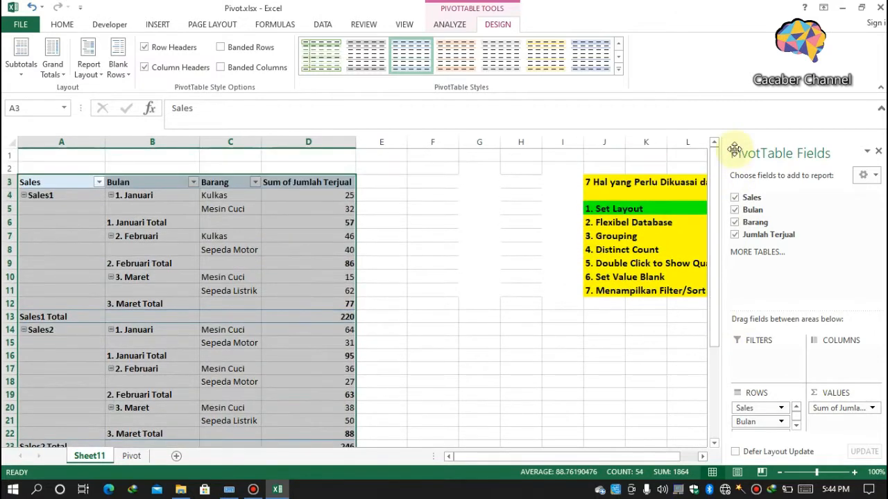
{"action": "left_click", "coordinate": [22, 69]}
{"action": "left_click", "coordinate": [37, 92]}
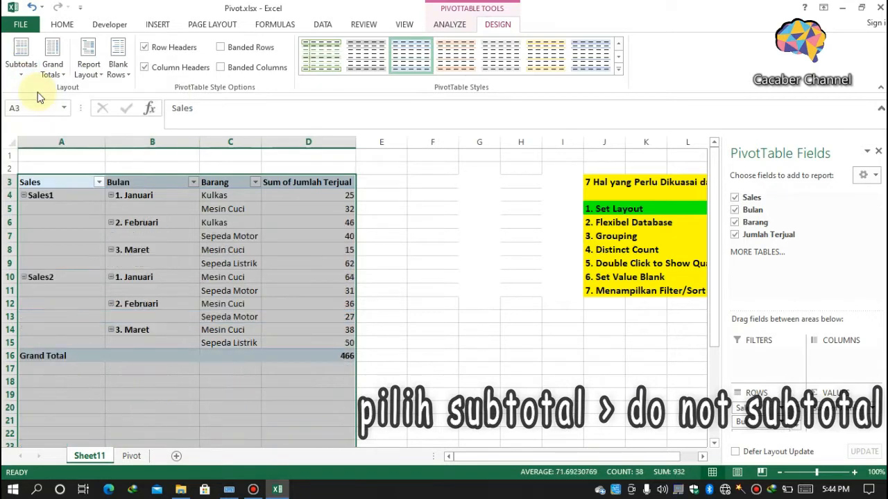
- Compare the tabular pivot table on Sheet11 with the source sales data on the Pivot sheet
{"action": "left_click_drag", "start_coordinate": [36, 184], "coordinate": [326, 364]}
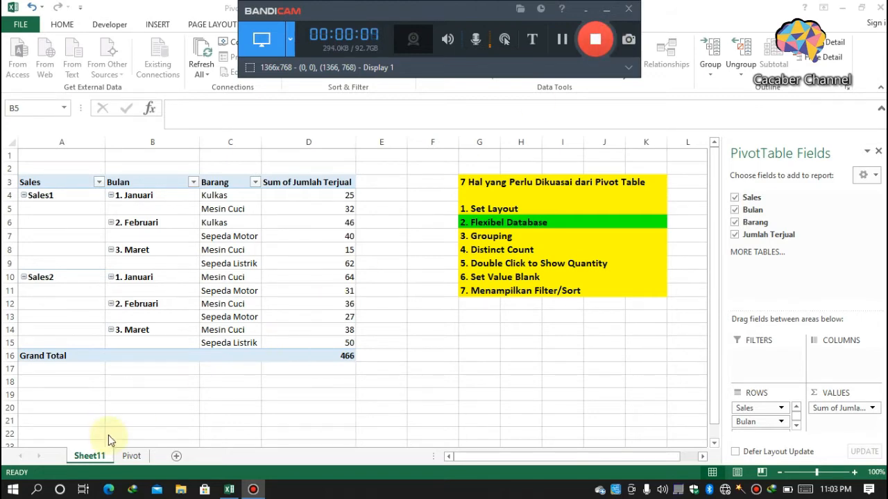
{"action": "left_click", "coordinate": [130, 455]}
{"action": "left_click", "coordinate": [131, 457]}
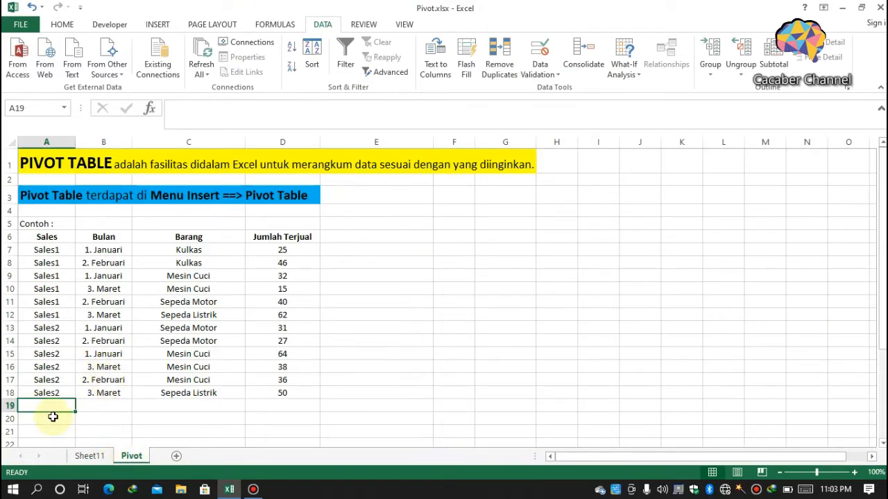
{"action": "left_click", "coordinate": [93, 457]}
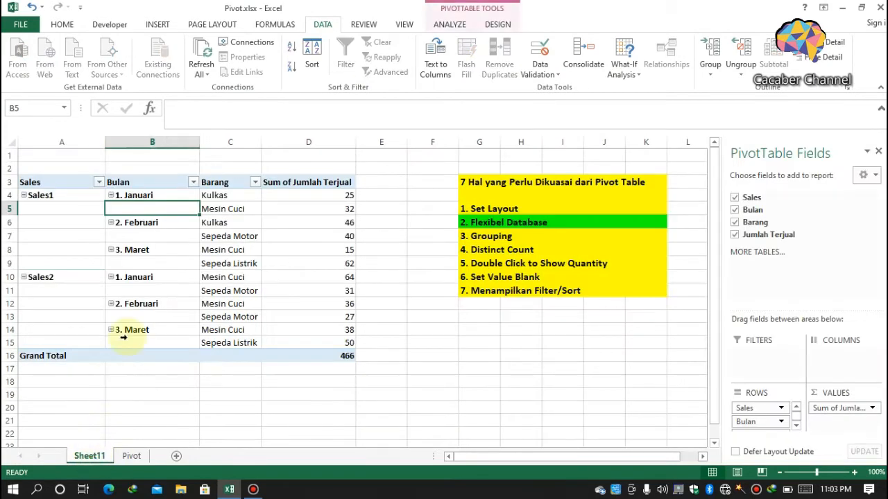
{"action": "left_click", "coordinate": [174, 278]}
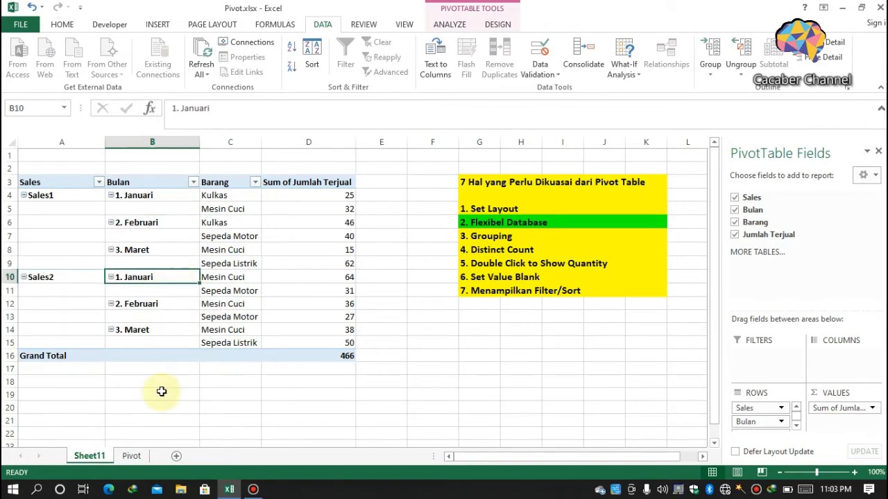
- Enter Sales3 in cell A19 of the Pivot sheet, directly below the existing sales data
{"action": "left_click", "coordinate": [134, 458]}
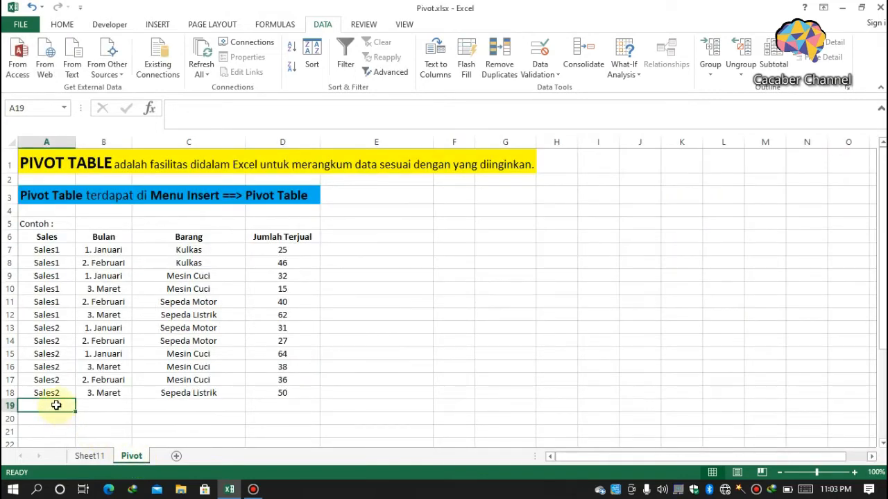
{"action": "type", "text": "Sales"}
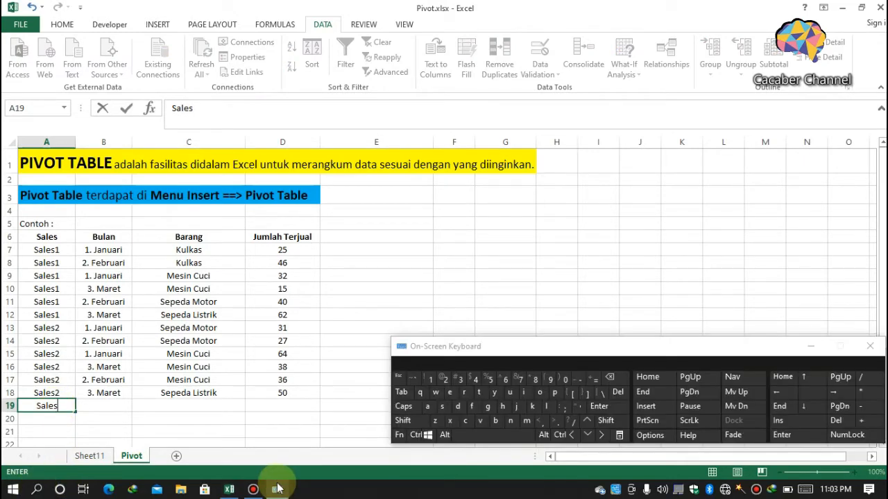
{"action": "left_click", "coordinate": [60, 406]}
{"action": "left_click", "coordinate": [460, 379]}
{"action": "left_click", "coordinate": [109, 408]}
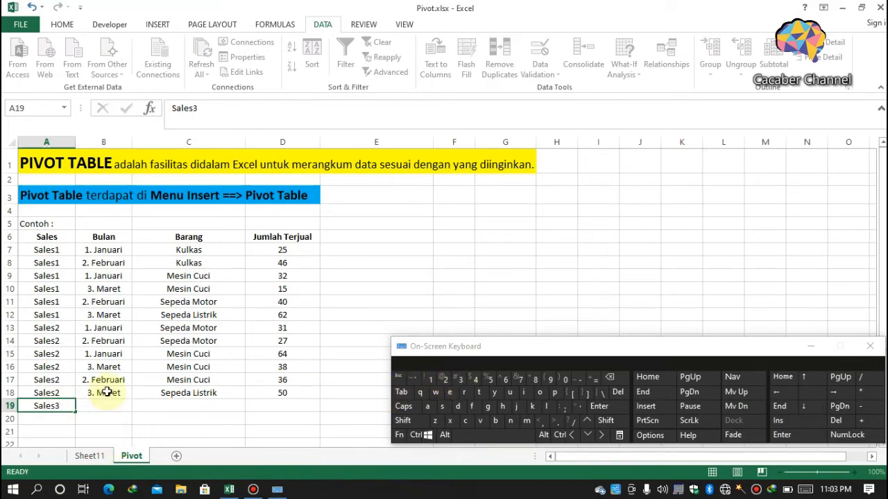
- Copy 1. Januari and Mesin Cuci from row 15 into the Sales3 row and enter 20 as its Jumlah Terjual
{"action": "left_click_drag", "start_coordinate": [95, 354], "coordinate": [189, 354]}
{"action": "key", "text": "ctrl+c"}
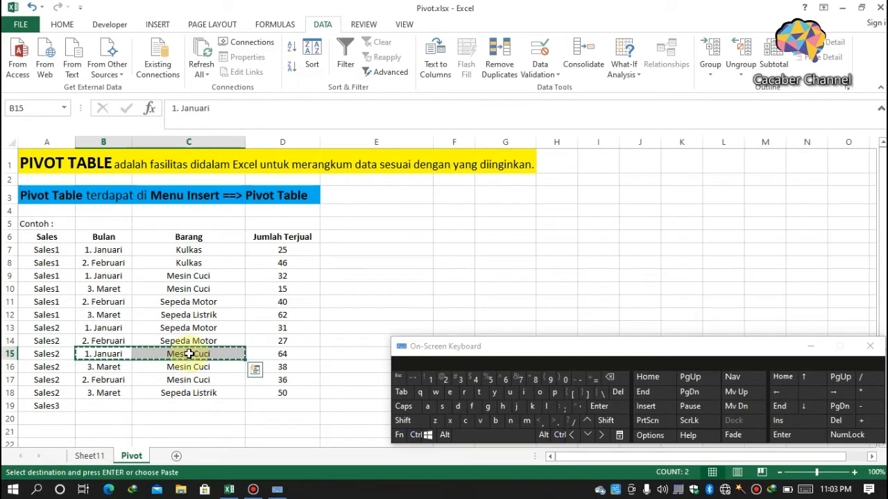
{"action": "left_click", "coordinate": [116, 404]}
{"action": "key", "text": "ctrl+v"}
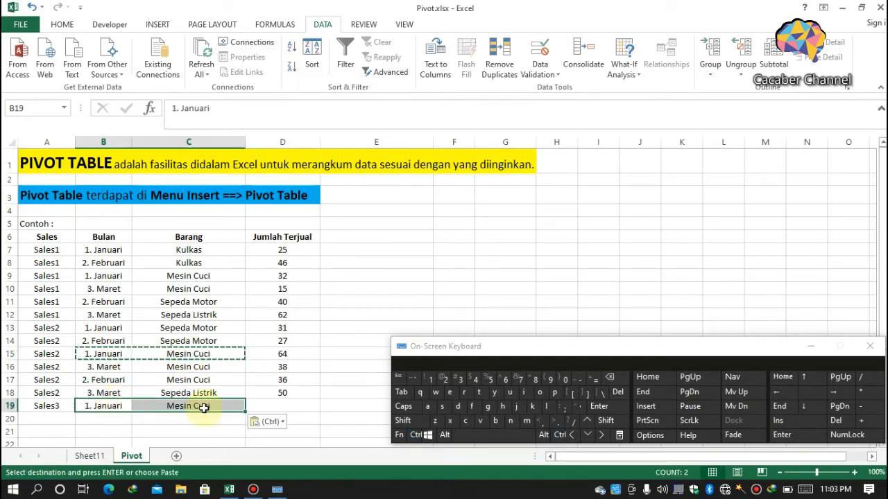
{"action": "left_click", "coordinate": [284, 404]}
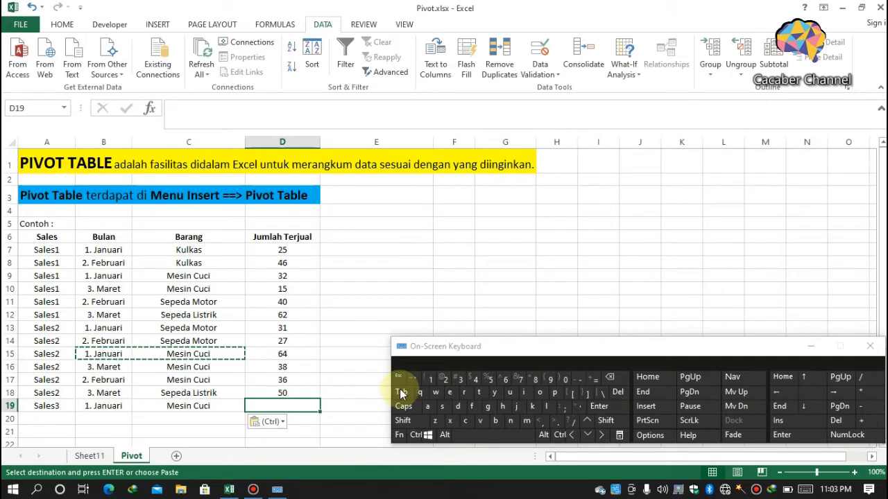
{"action": "left_click", "coordinate": [446, 380]}
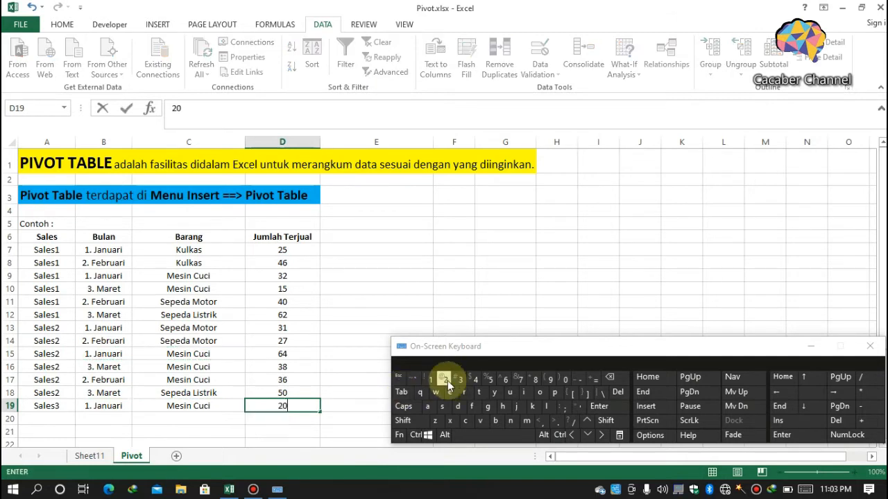
{"action": "type", "text": "0"}
{"action": "key", "text": "Return"}
{"action": "left_click", "coordinate": [257, 351]}
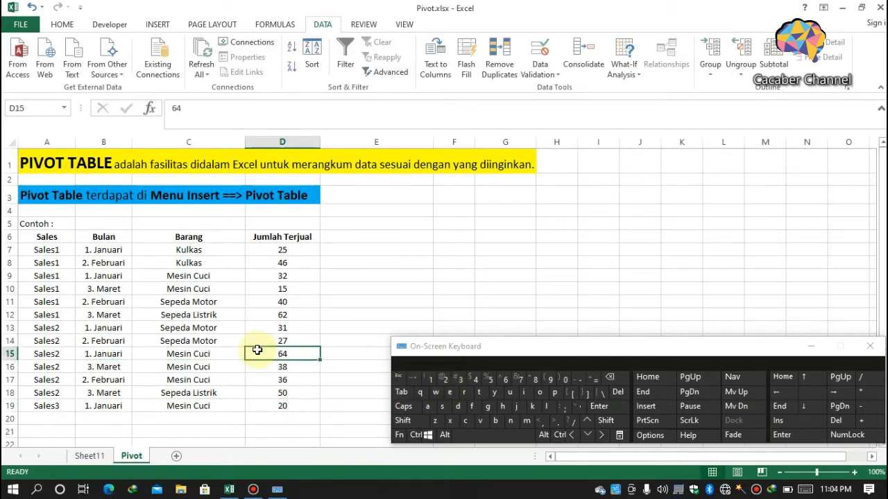
- Run Refresh All for the pivot table on Sheet11 to try to bring in the Sales3 row
{"action": "left_click", "coordinate": [101, 457]}
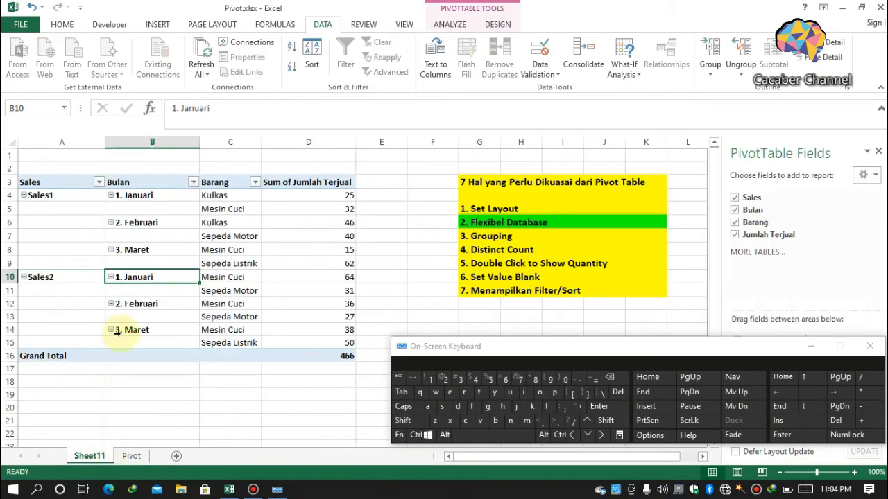
{"action": "left_click", "coordinate": [205, 250]}
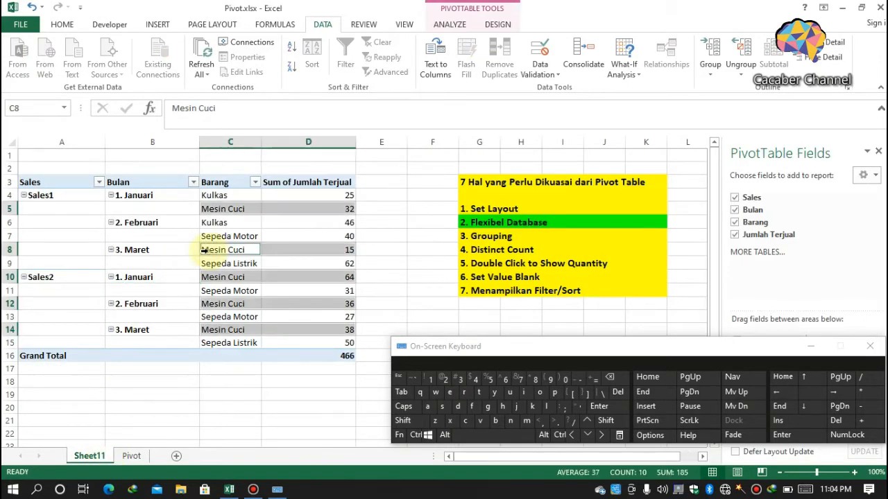
{"action": "left_click", "coordinate": [172, 250]}
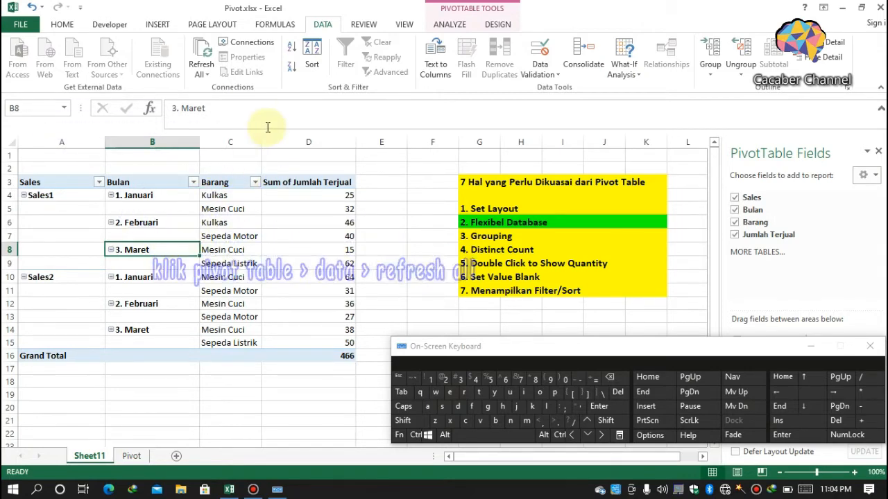
{"action": "double_click", "coordinate": [317, 25]}
{"action": "left_click", "coordinate": [317, 26]}
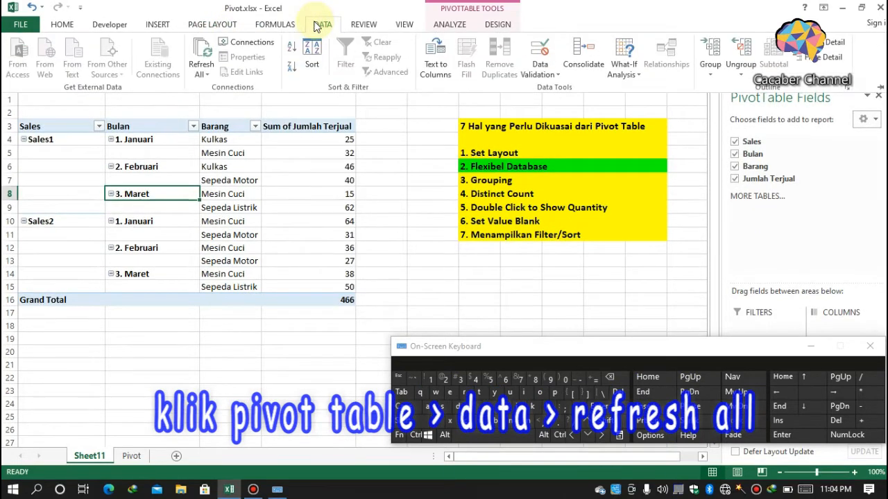
{"action": "left_click", "coordinate": [203, 55]}
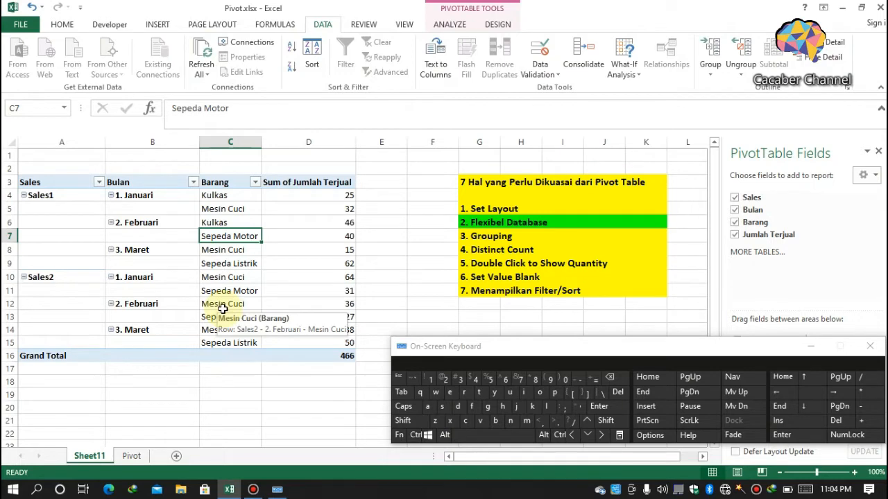
- Convert the sales data in A6:D19 on the Pivot sheet into a table with headers
{"action": "left_click", "coordinate": [139, 461]}
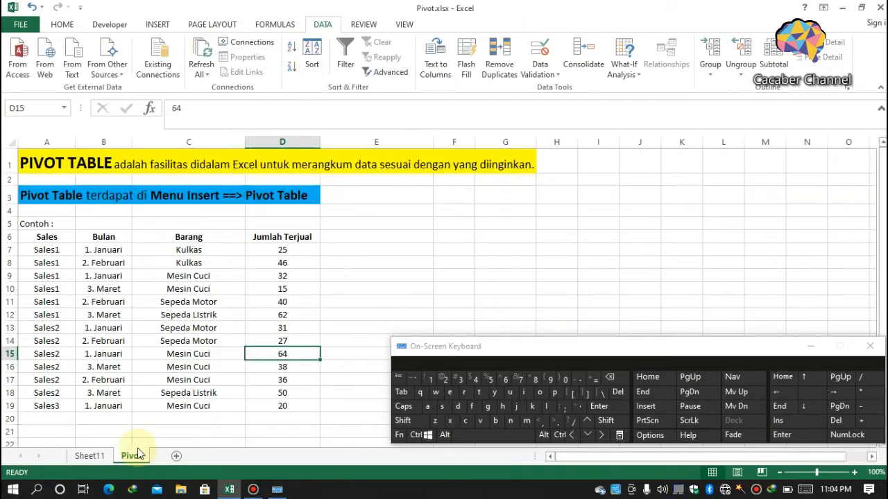
{"action": "left_click_drag", "start_coordinate": [73, 236], "coordinate": [254, 383]}
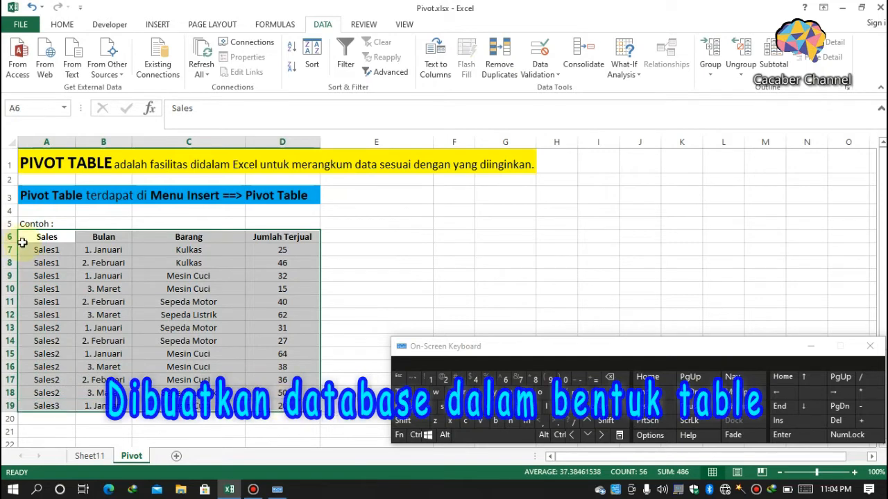
{"action": "left_click_drag", "start_coordinate": [28, 237], "coordinate": [42, 276]}
{"action": "left_click_drag", "start_coordinate": [248, 412], "coordinate": [271, 410]}
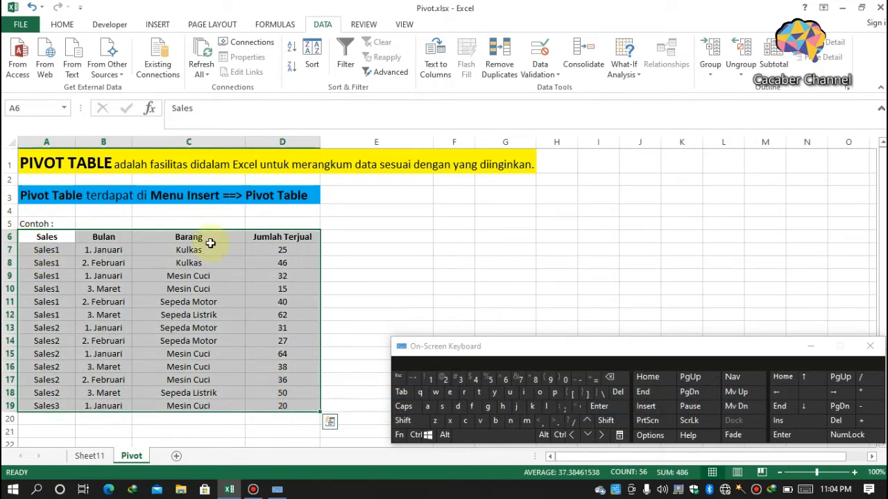
{"action": "left_click", "coordinate": [164, 27]}
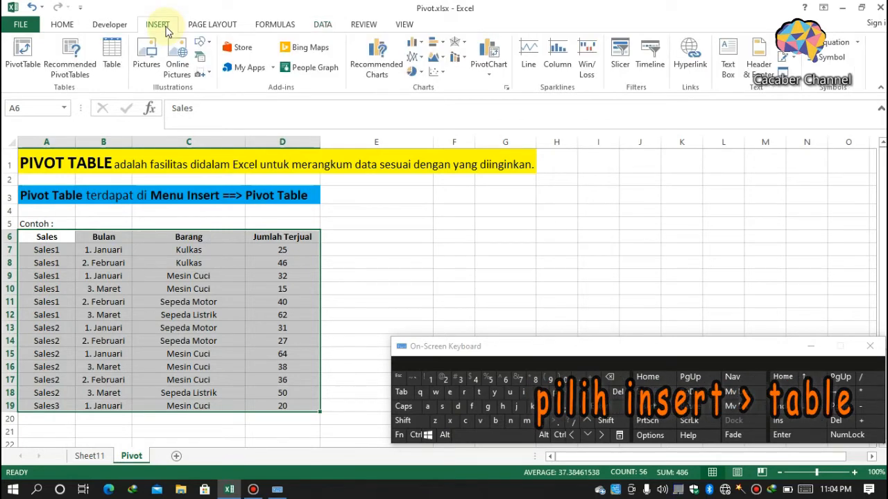
{"action": "left_click", "coordinate": [117, 59]}
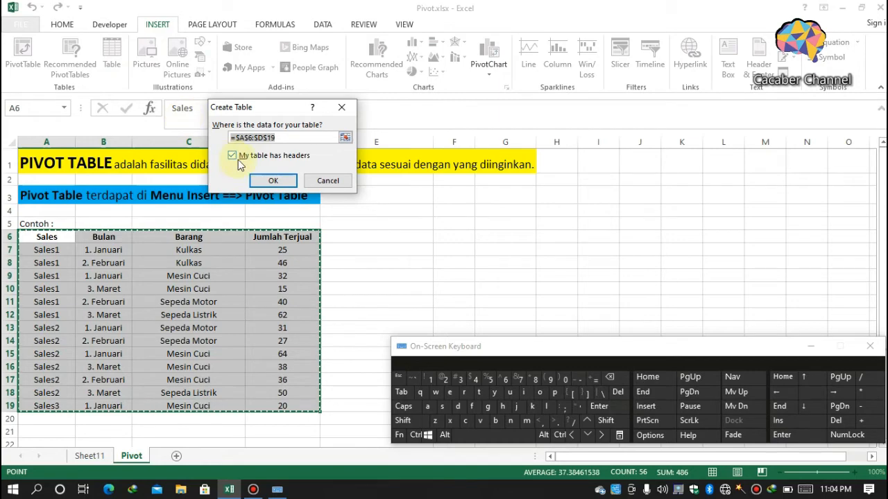
{"action": "left_click", "coordinate": [275, 180]}
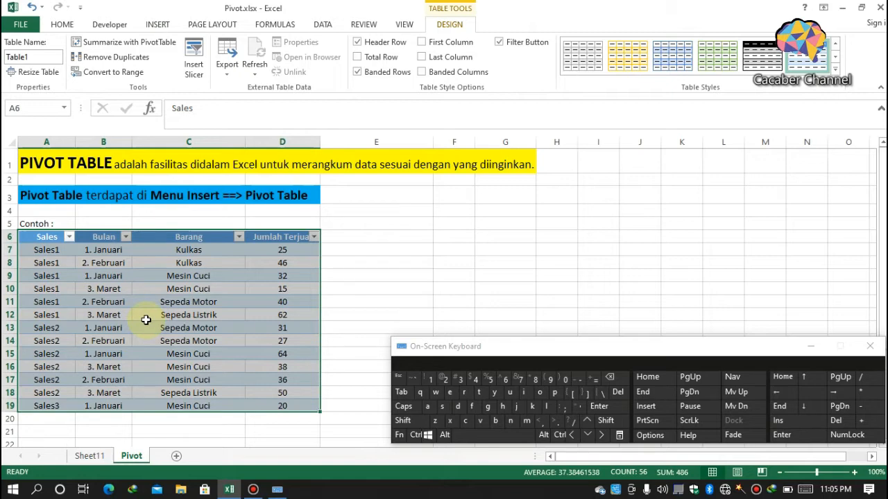
- Enter Sales4 in cell A20 of the Pivot sheet, directly below the last table row
{"action": "left_click", "coordinate": [100, 459]}
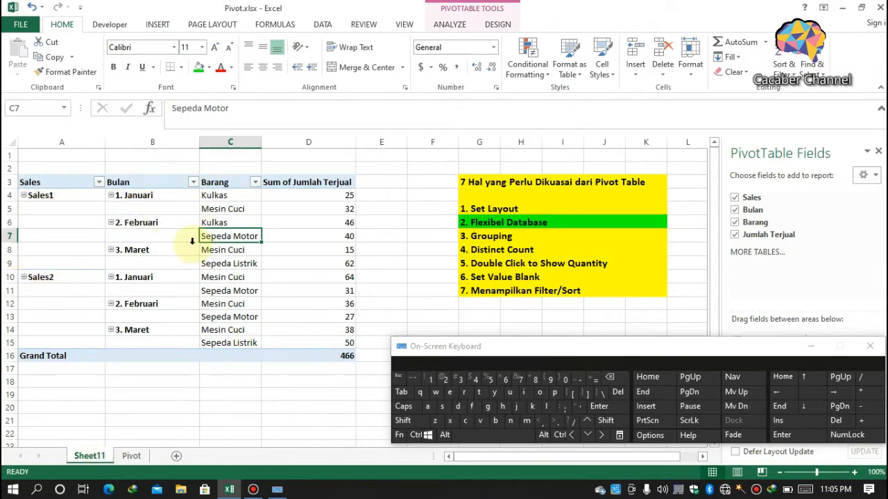
{"action": "left_click", "coordinate": [132, 458]}
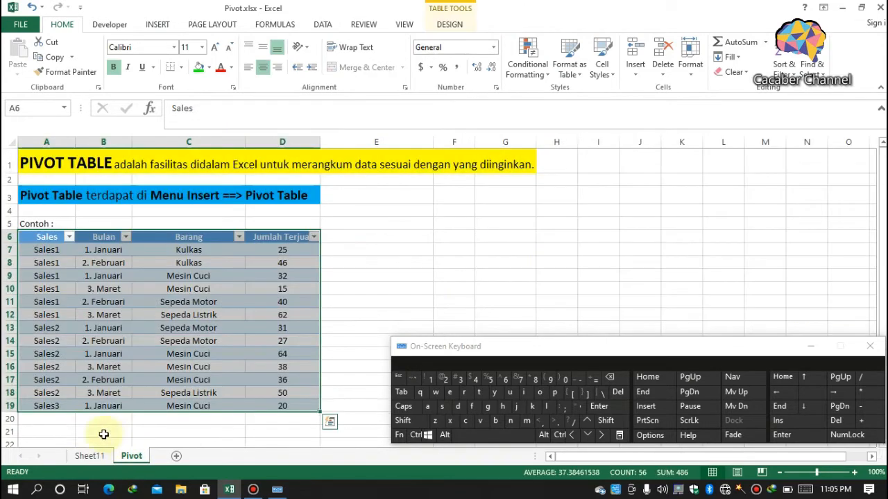
{"action": "left_click", "coordinate": [63, 421]}
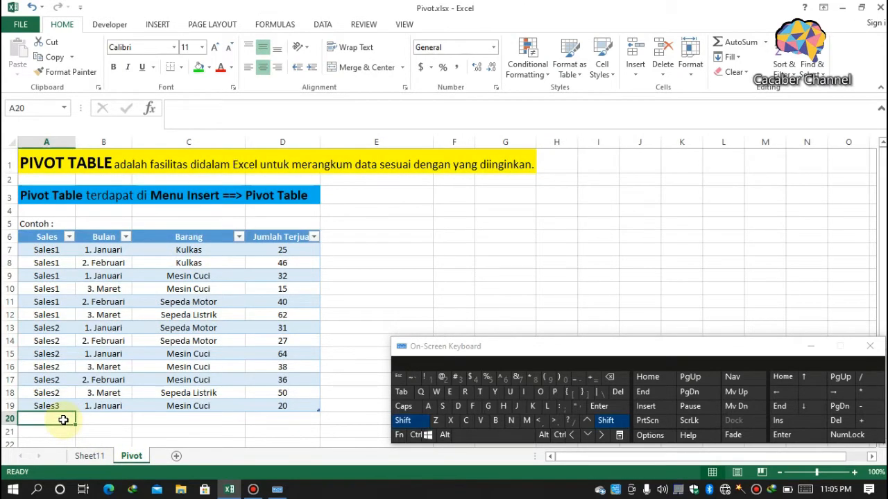
{"action": "type", "text": "Sales4"}
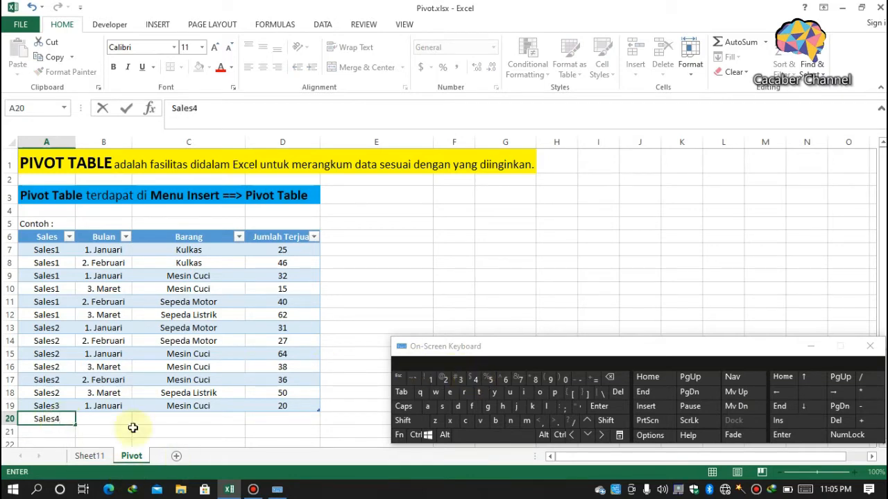
- Copy the Bulan, Barang and Jumlah Terjual values of the Sales3 row into the Sales4 row
{"action": "left_click_drag", "start_coordinate": [105, 406], "coordinate": [272, 408]}
{"action": "key", "text": "ctrl+c"}
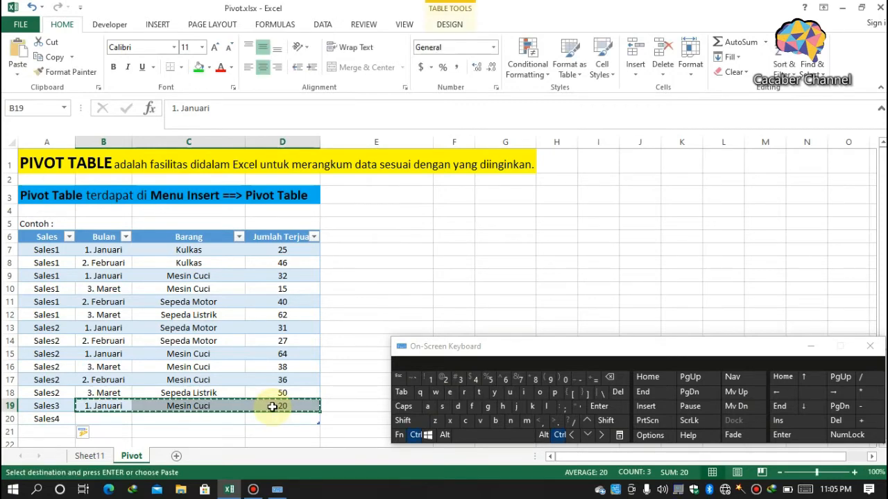
{"action": "left_click", "coordinate": [108, 418]}
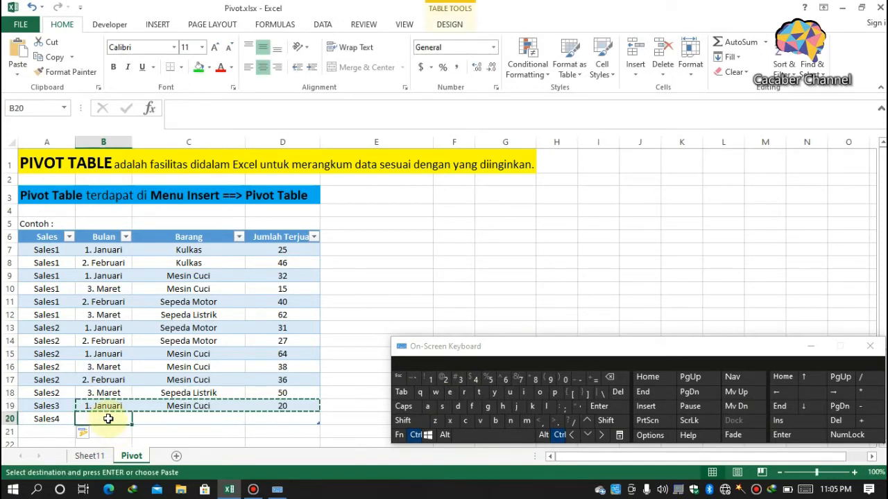
{"action": "key", "text": "ctrl+v"}
{"action": "left_click", "coordinate": [119, 434]}
{"action": "key", "text": "Escape"}
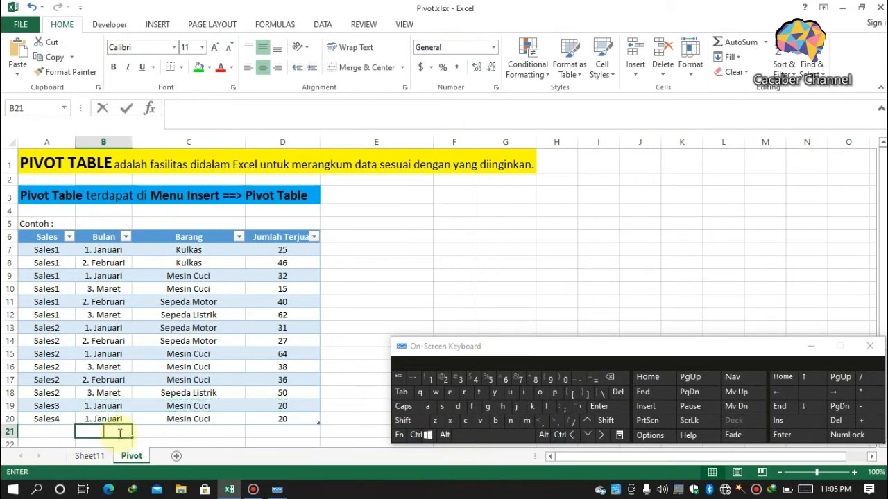
- Refresh all data again from the pivot table on Sheet11 to try to include the Sales3 and Sales4 rows
{"action": "key", "text": "ctrl+Page_Up"}
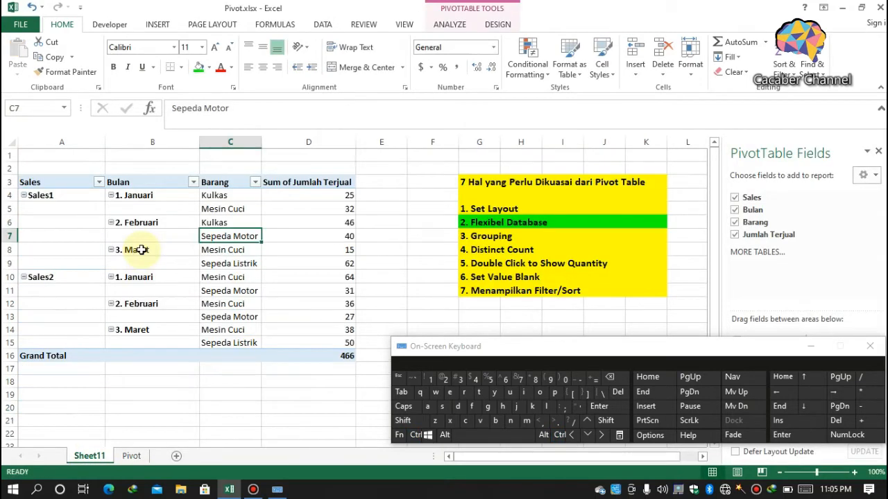
{"action": "left_click", "coordinate": [141, 250]}
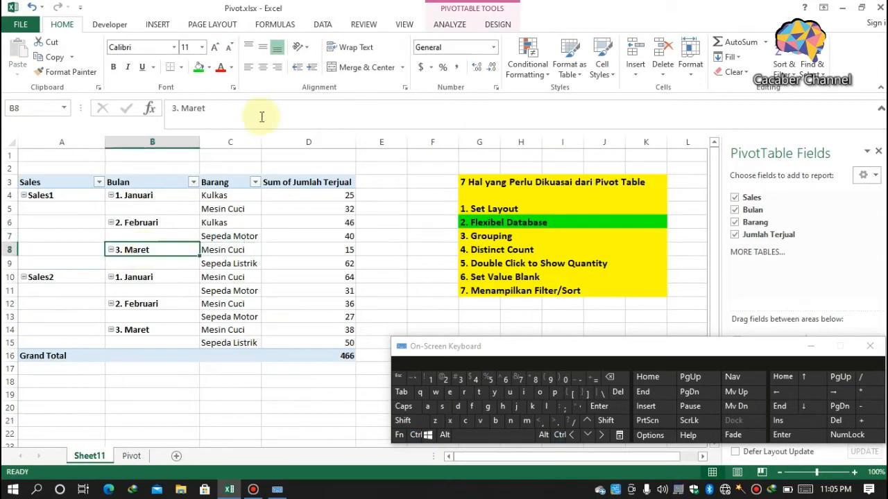
{"action": "left_click", "coordinate": [322, 26]}
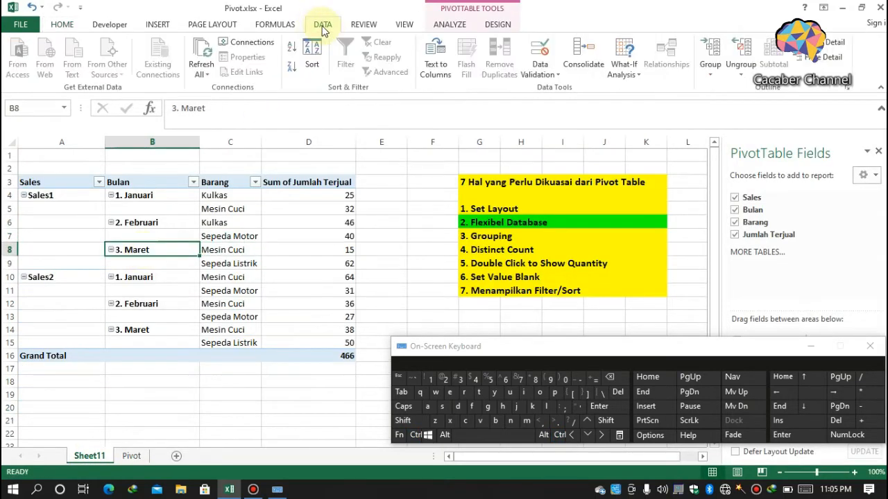
{"action": "left_click", "coordinate": [208, 56]}
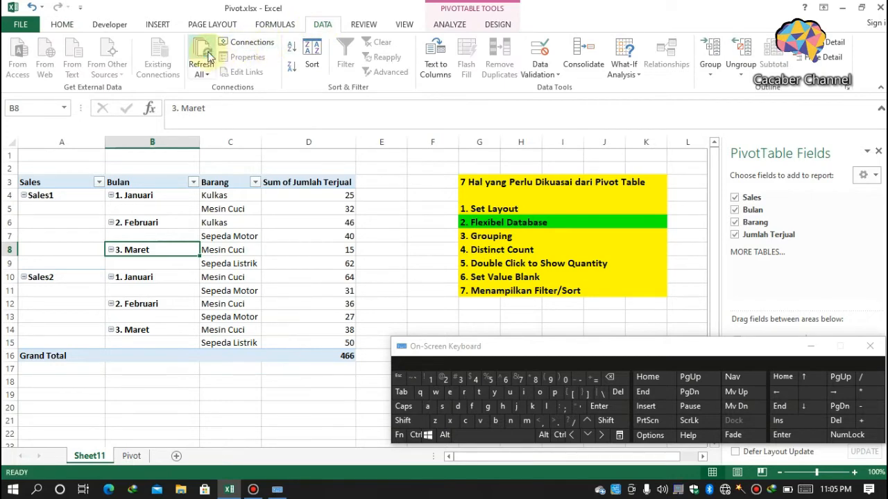
{"action": "left_click", "coordinate": [208, 56]}
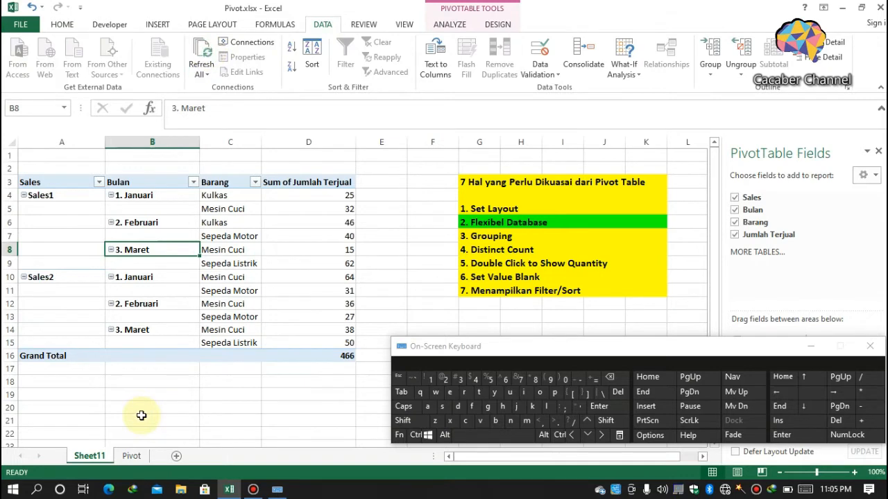
- Insert a new pivot table on a new worksheet from the sales table A6:D20 on the Pivot sheet
{"action": "left_click", "coordinate": [132, 458]}
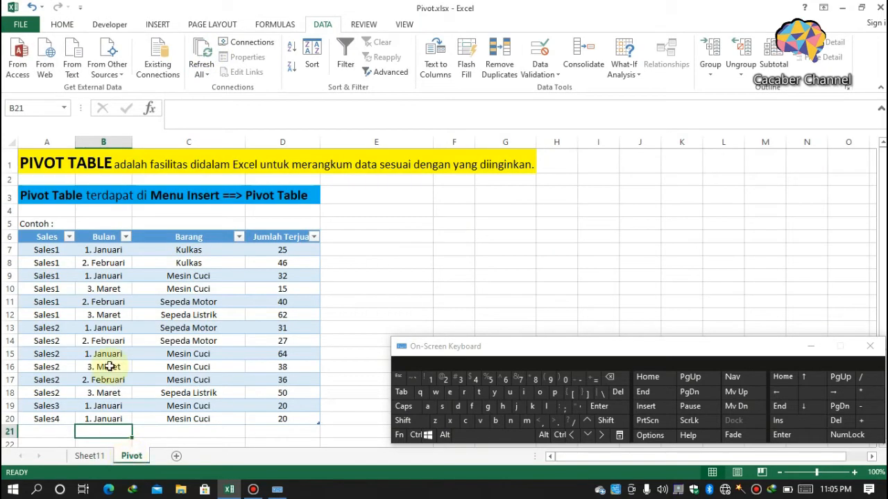
{"action": "left_click", "coordinate": [102, 339]}
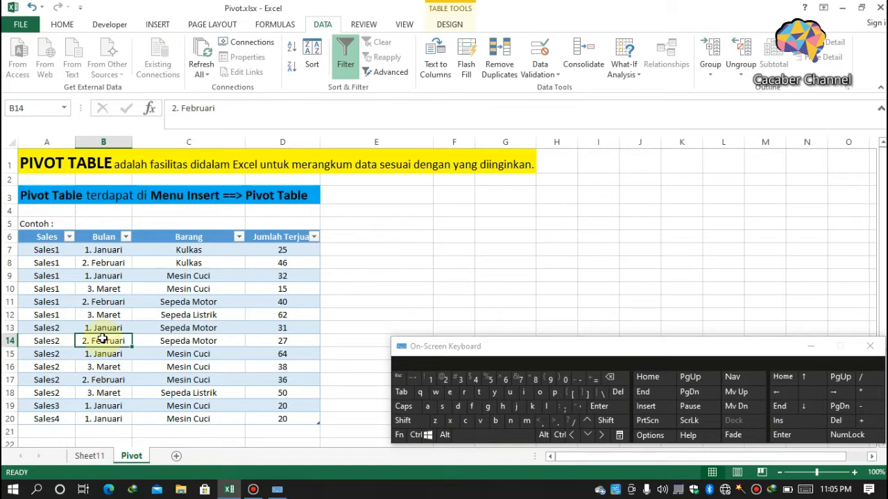
{"action": "left_click_drag", "start_coordinate": [43, 237], "coordinate": [282, 419]}
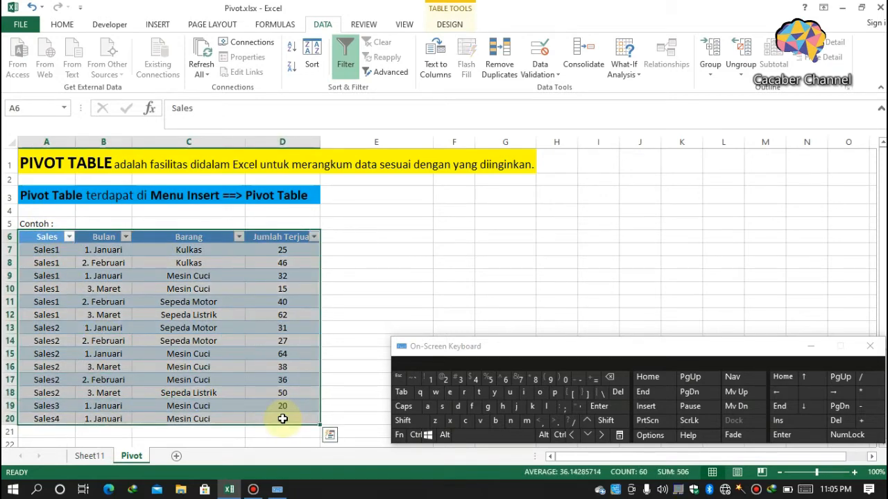
{"action": "key", "text": "alt"}
{"action": "key", "text": "n"}
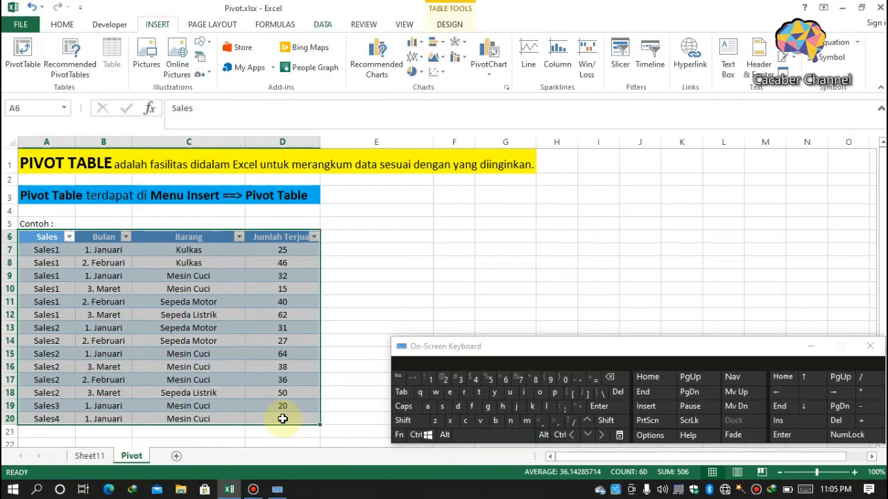
{"action": "key", "text": "v"}
{"action": "left_click", "coordinate": [331, 237]}
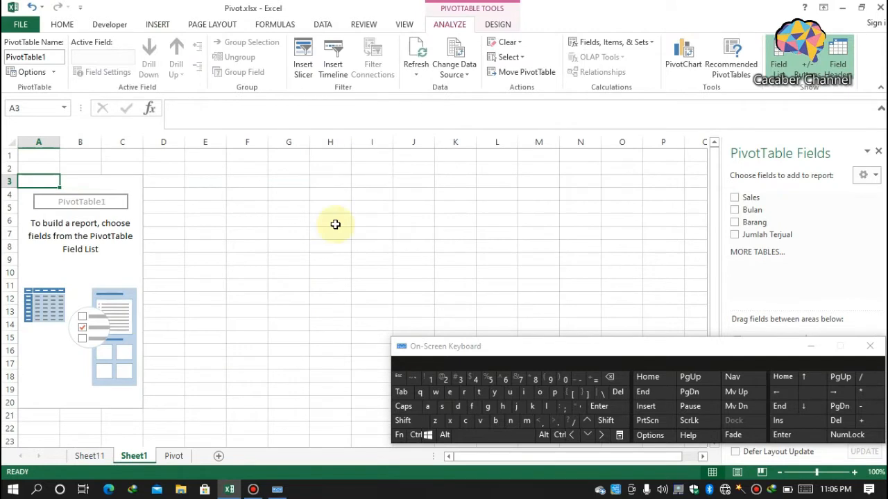
- Add Sales, Bulan and Barang as row fields of the new pivot table and Jumlah Terjual as its value
{"action": "left_click", "coordinate": [806, 346]}
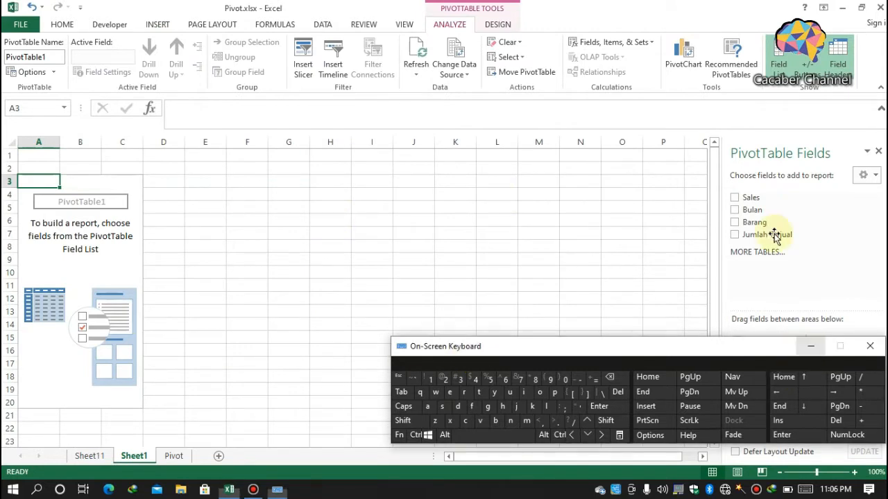
{"action": "left_click_drag", "start_coordinate": [749, 198], "coordinate": [749, 412]}
{"action": "left_click_drag", "start_coordinate": [755, 215], "coordinate": [763, 422]}
{"action": "left_click_drag", "start_coordinate": [745, 224], "coordinate": [761, 435]}
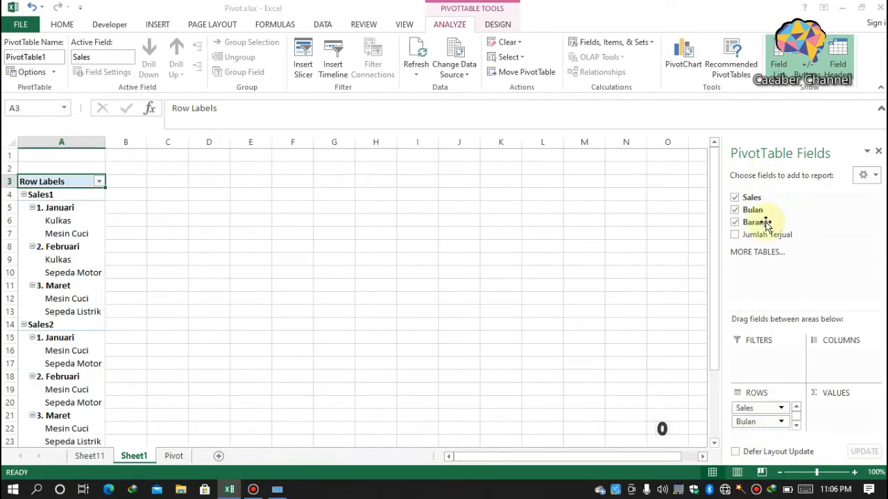
{"action": "left_click_drag", "start_coordinate": [757, 234], "coordinate": [836, 406]}
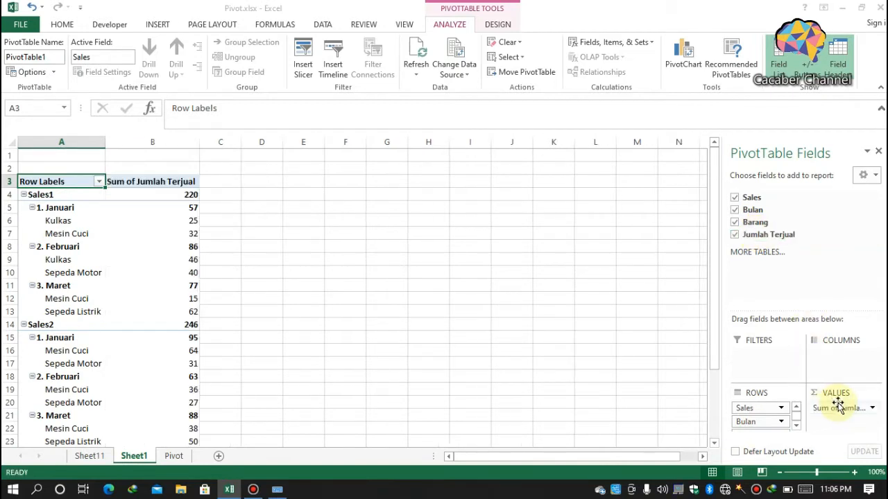
- Set the pivot table on Sheet1 to tabular form without subtotals and check its Sales3 and Sales4 rows
{"action": "left_click", "coordinate": [147, 220]}
{"action": "left_click", "coordinate": [497, 25]}
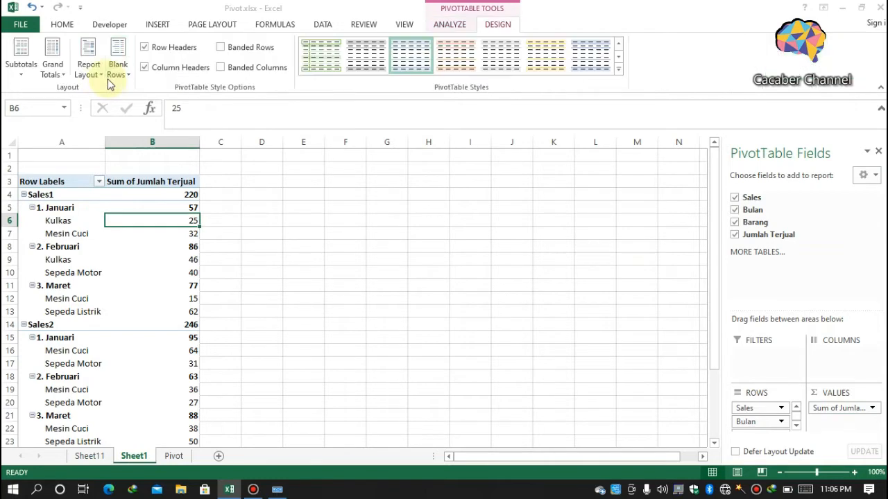
{"action": "left_click", "coordinate": [88, 68]}
{"action": "left_click", "coordinate": [120, 152]}
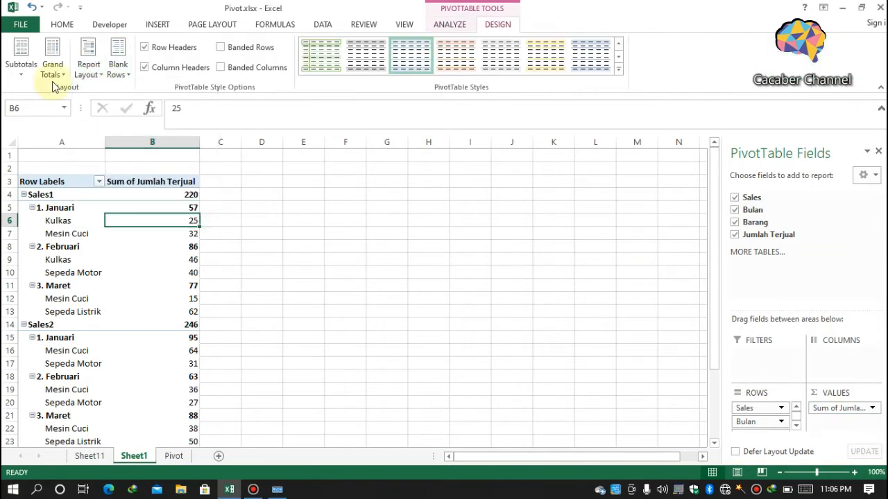
{"action": "left_click", "coordinate": [23, 72]}
{"action": "left_click", "coordinate": [50, 95]}
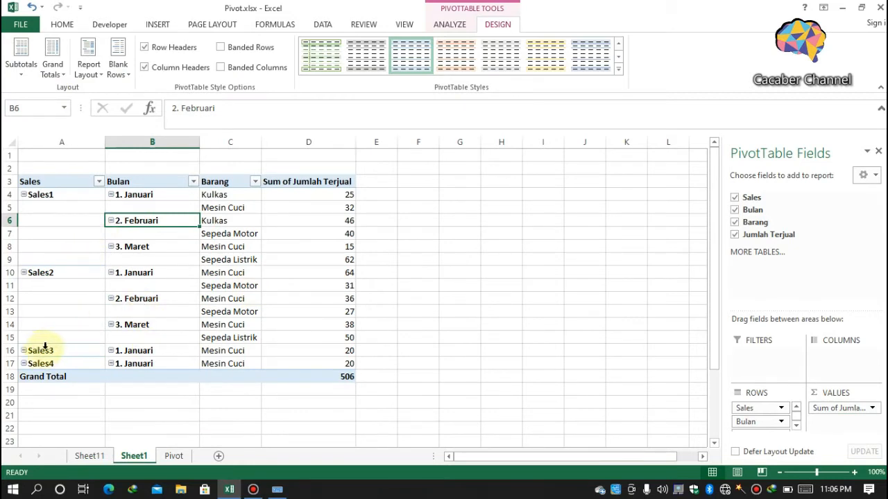
{"action": "left_click_drag", "start_coordinate": [48, 351], "coordinate": [294, 367]}
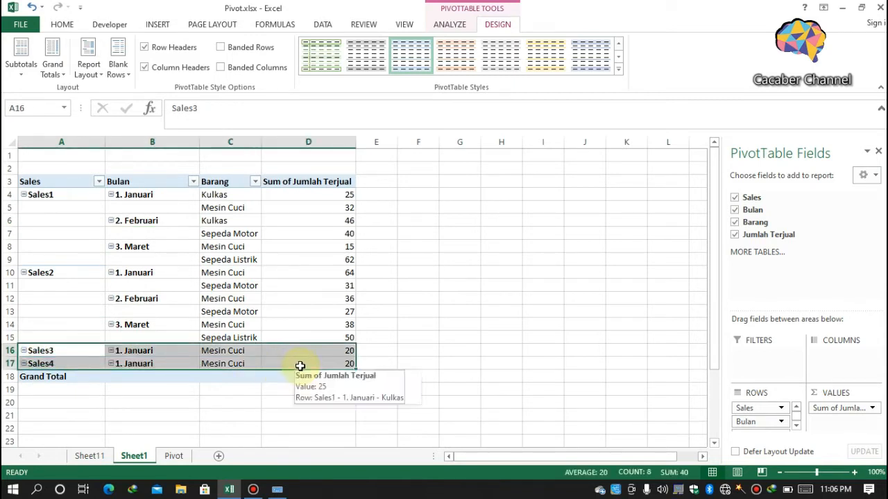
- Enter Sales5 in cell A21 of the Pivot sheet, directly below the last table row
{"action": "left_click", "coordinate": [173, 457]}
{"action": "left_click", "coordinate": [50, 431]}
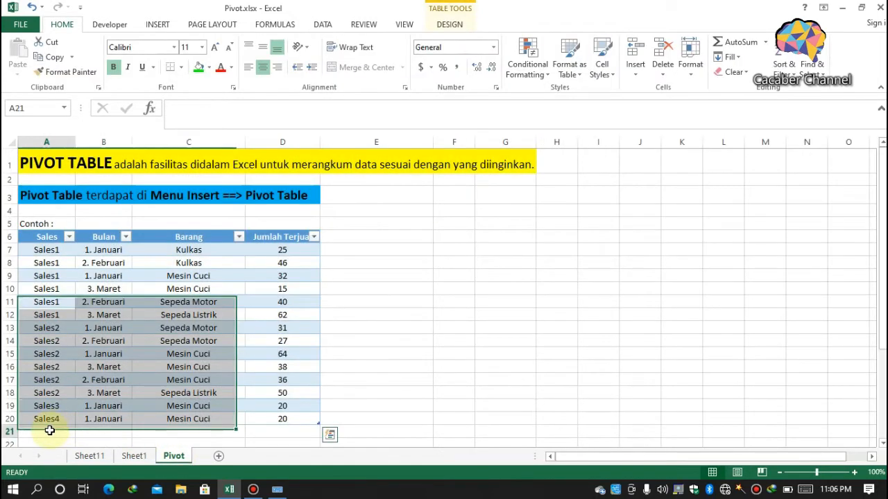
{"action": "type", "text": "Sales5"}
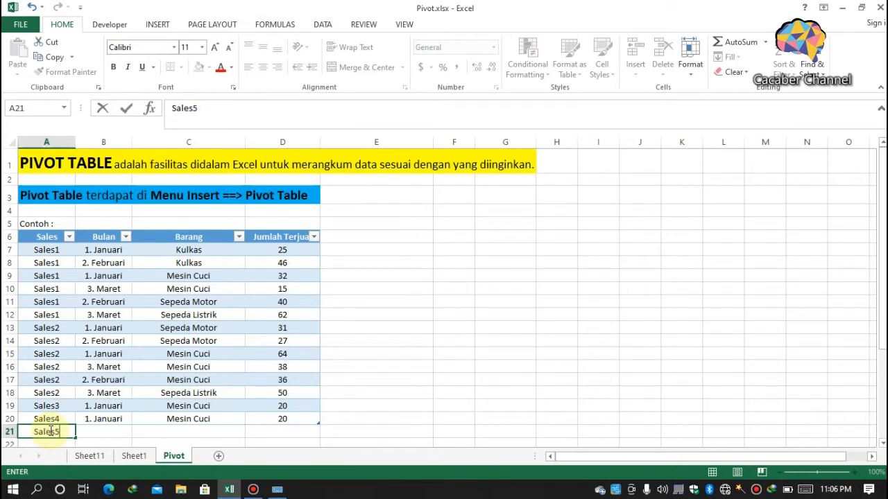
- Copy the Bulan, Barang and Jumlah Terjual values of row 17 into the Sales5 row
{"action": "left_click_drag", "start_coordinate": [97, 381], "coordinate": [269, 380]}
{"action": "key", "text": "ctrl+c"}
{"action": "left_click", "coordinate": [118, 431]}
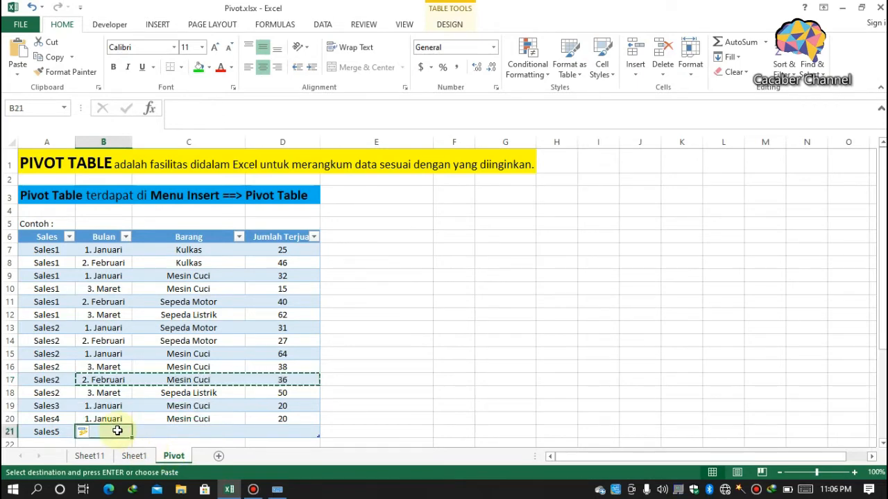
{"action": "key", "text": "ctrl+v"}
{"action": "key", "text": "Escape"}
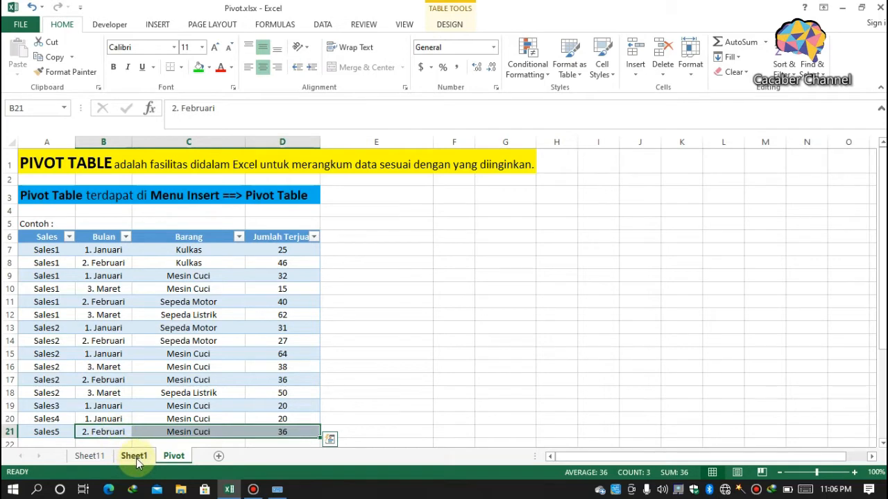
- Refresh all data from the pivot table on Sheet1 and compare it with the Sales5 row on the Pivot sheet
{"action": "left_click", "coordinate": [136, 457]}
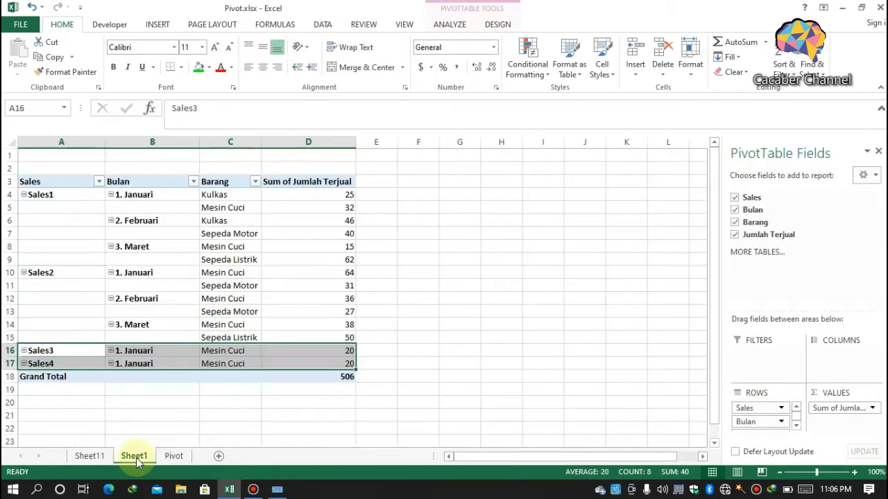
{"action": "left_click", "coordinate": [155, 266]}
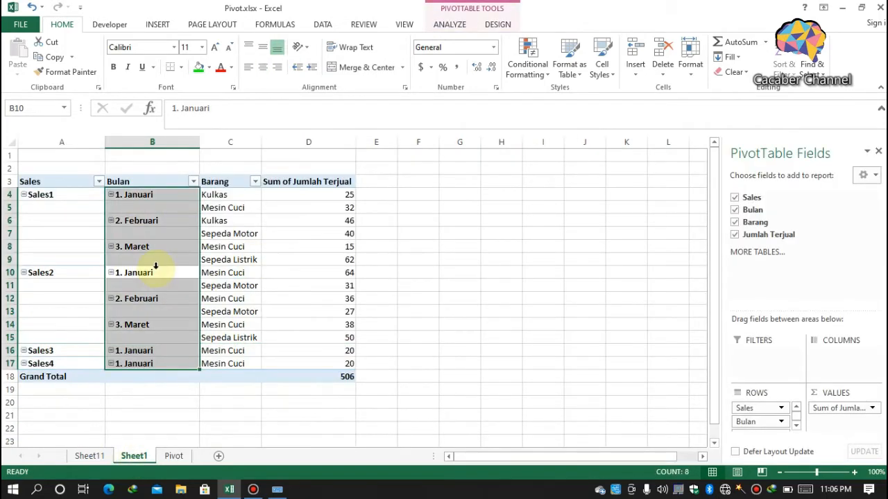
{"action": "left_click", "coordinate": [222, 256]}
{"action": "left_click", "coordinate": [93, 234]}
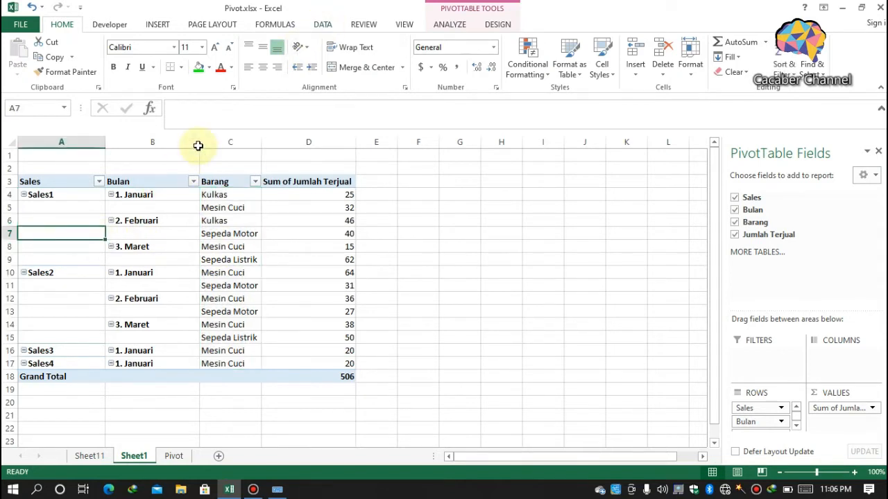
{"action": "left_click", "coordinate": [323, 25]}
{"action": "left_click", "coordinate": [201, 57]}
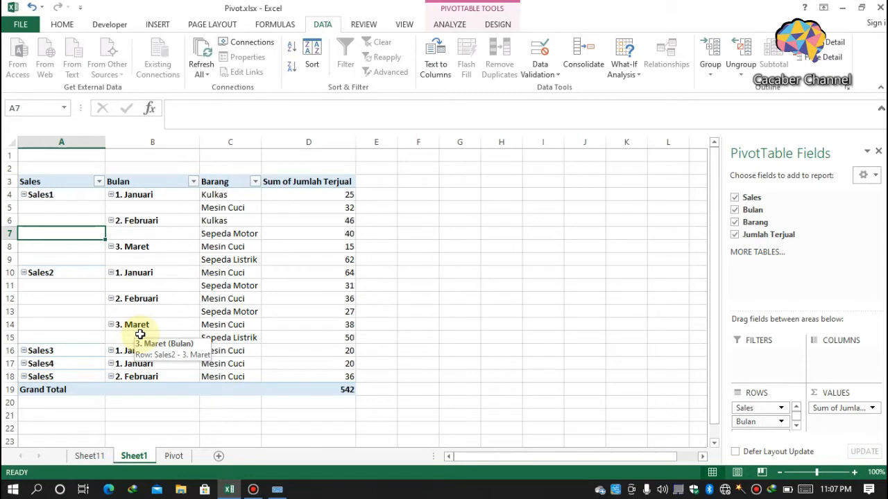
{"action": "left_click", "coordinate": [174, 455]}
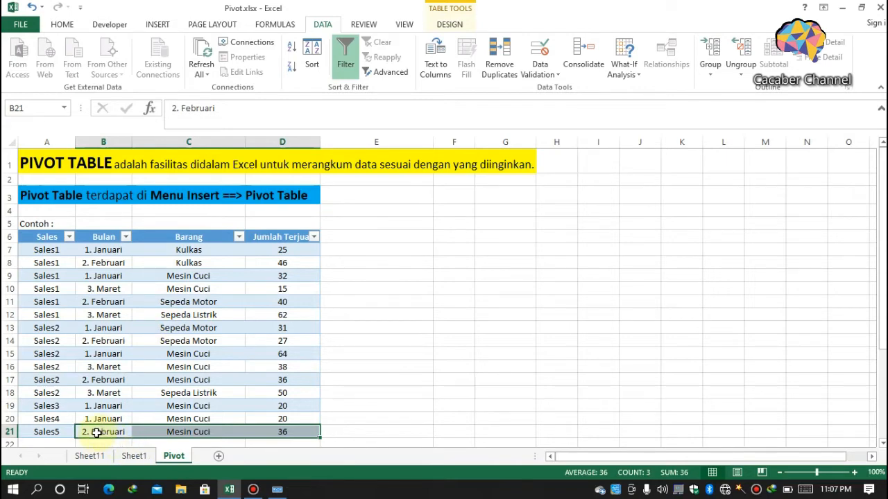
{"action": "left_click", "coordinate": [134, 457]}
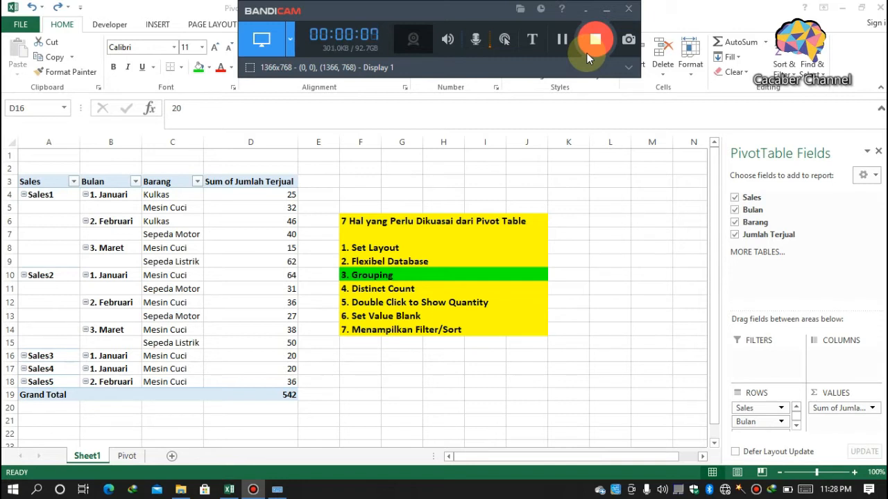
- Remove the Sales and Bulan fields from the pivot table rows, keeping only Barang
{"action": "left_click", "coordinate": [751, 361]}
{"action": "left_click_drag", "start_coordinate": [755, 410], "coordinate": [665, 374]}
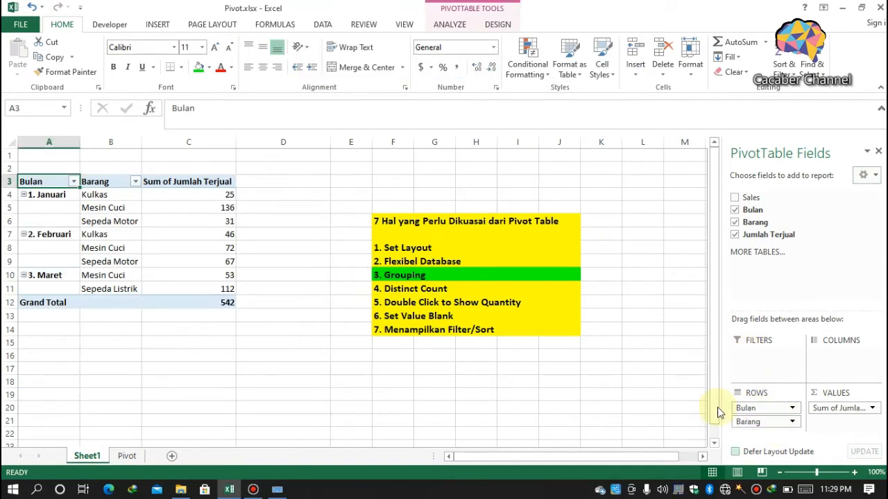
{"action": "left_click_drag", "start_coordinate": [746, 408], "coordinate": [654, 407]}
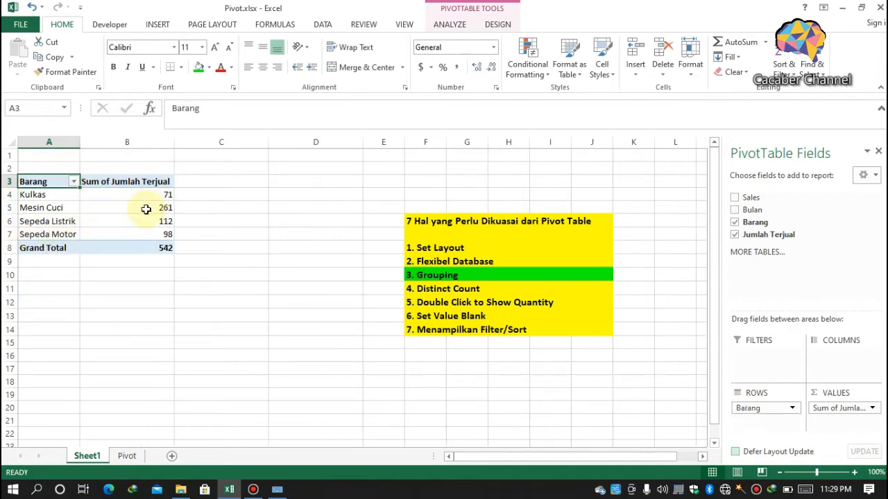
- Examine the Barang items on Sheet1 and the empty column E beside the source table on the Pivot sheet
{"action": "mouse_move", "coordinate": [145, 209]}
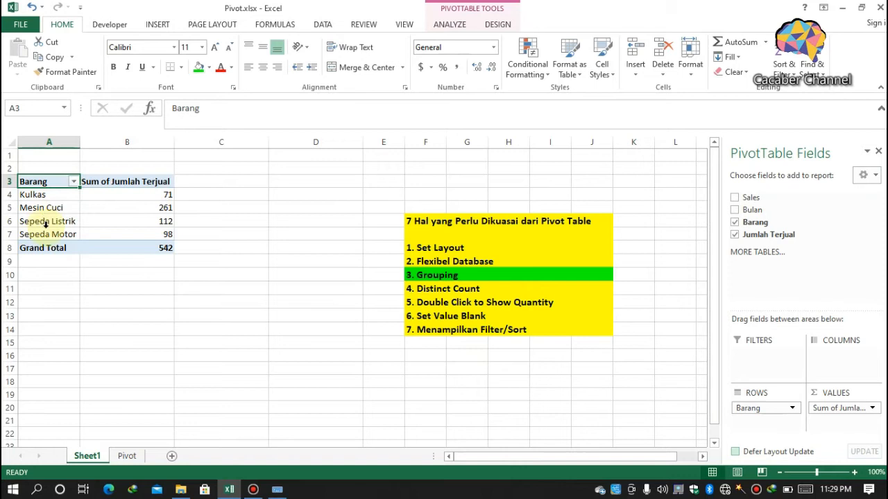
{"action": "mouse_move", "coordinate": [54, 235]}
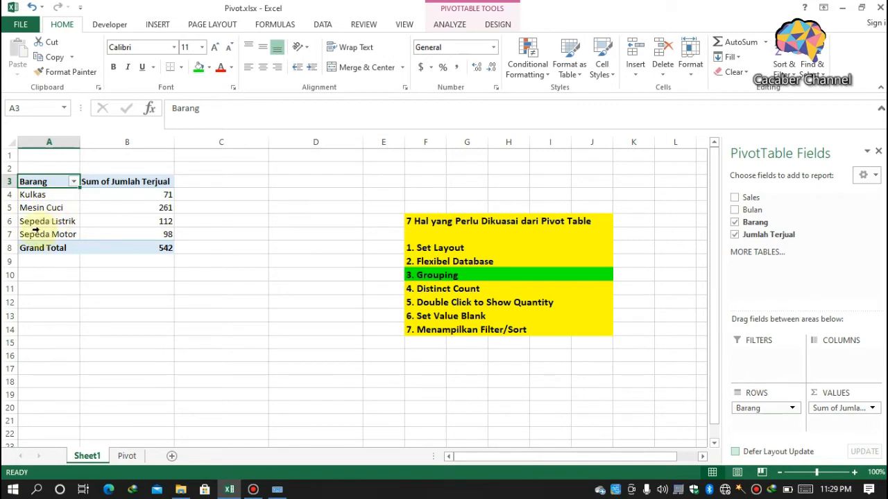
{"action": "left_click", "coordinate": [48, 207]}
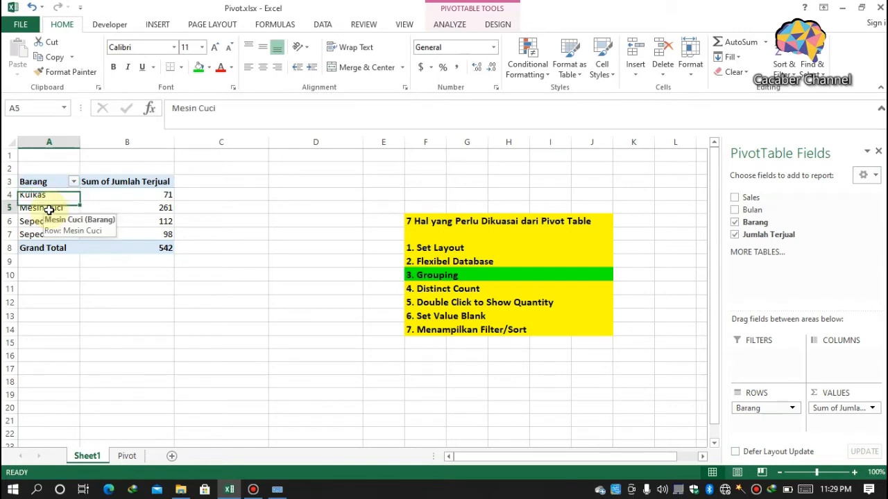
{"action": "left_click", "coordinate": [127, 456]}
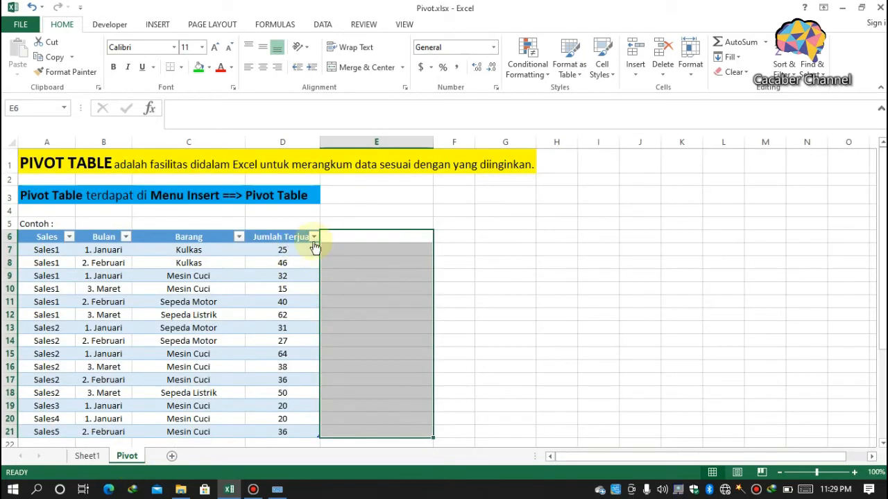
{"action": "left_click_drag", "start_coordinate": [337, 236], "coordinate": [357, 348]}
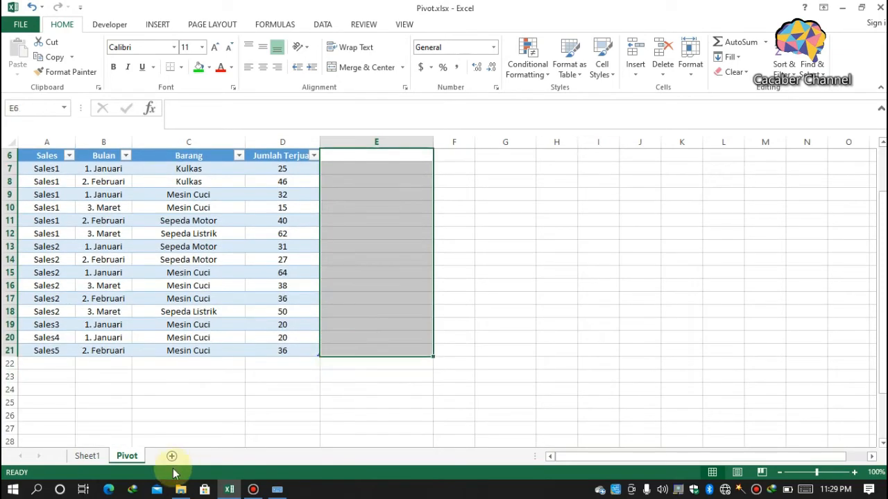
{"action": "left_click", "coordinate": [88, 456]}
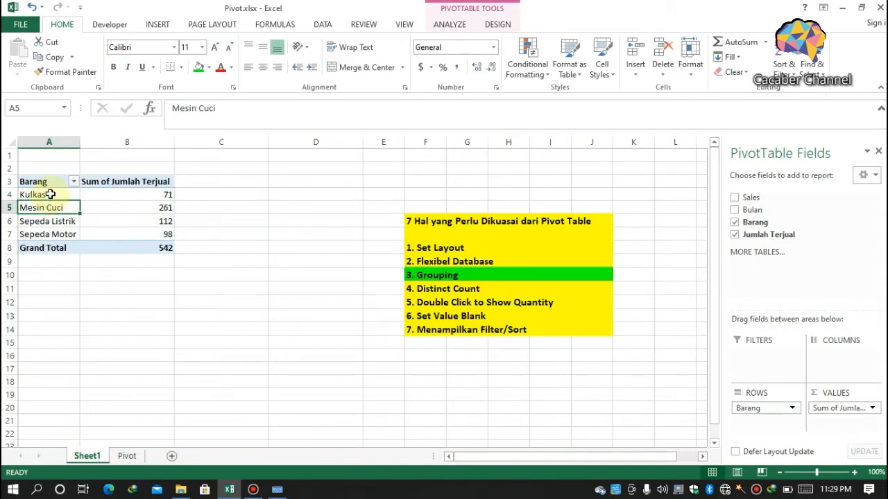
- Group the Kulkas and Mesin Cuci items in the pivot table on Sheet1
{"action": "left_click_drag", "start_coordinate": [50, 195], "coordinate": [50, 207]}
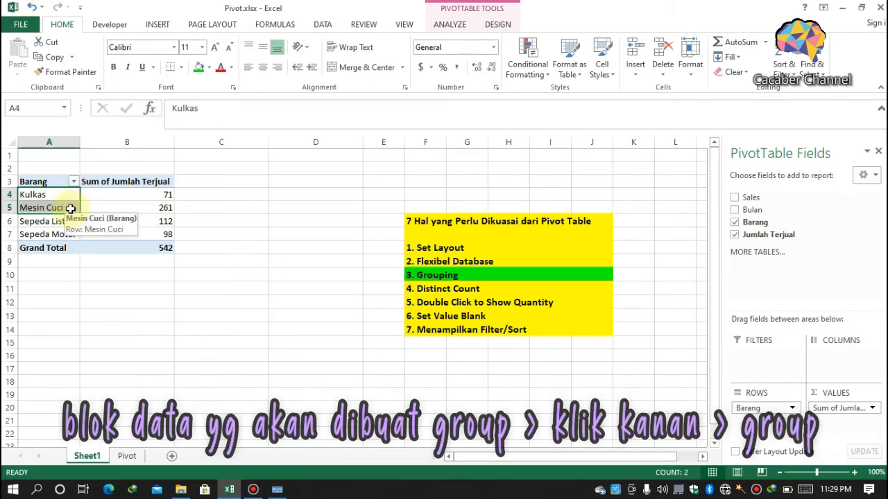
{"action": "right_click", "coordinate": [70, 208]}
{"action": "left_click", "coordinate": [118, 327]}
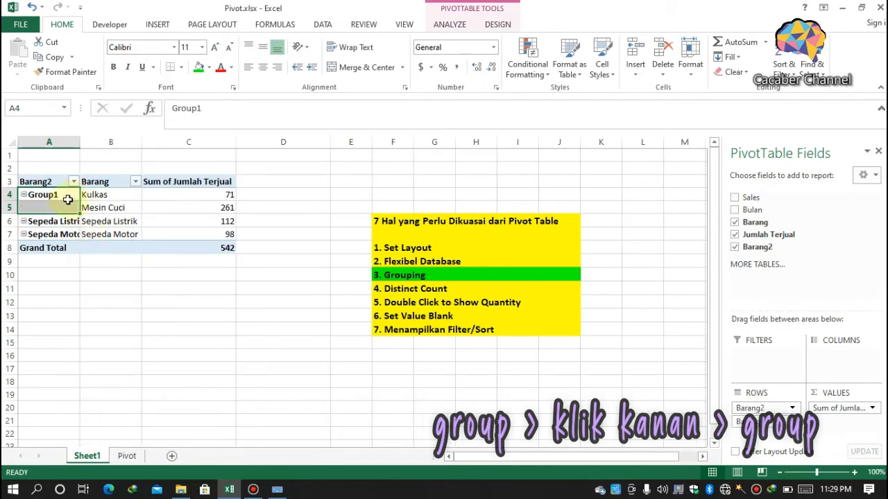
- Rename the Group1 item holding Kulkas and Mesin Cuci as Alat Elektronik
{"action": "left_click_drag", "start_coordinate": [208, 109], "coordinate": [151, 102]}
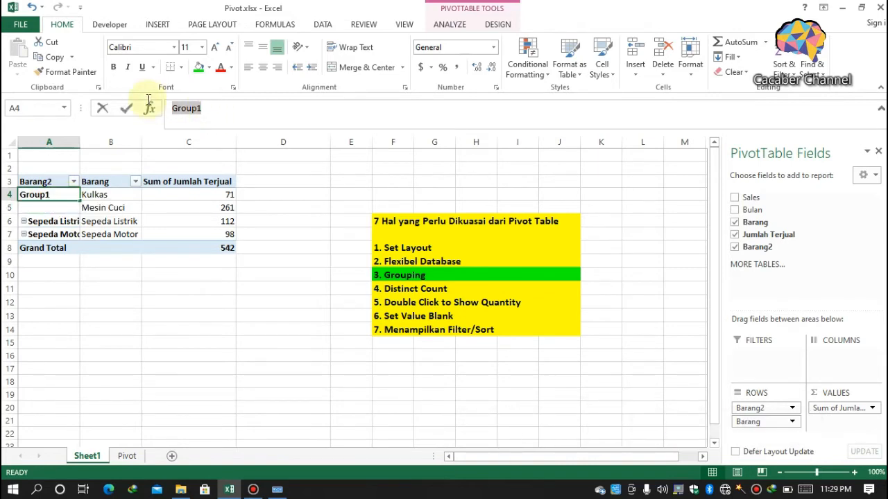
{"action": "left_click", "coordinate": [278, 488]}
{"action": "double_click", "coordinate": [168, 102]}
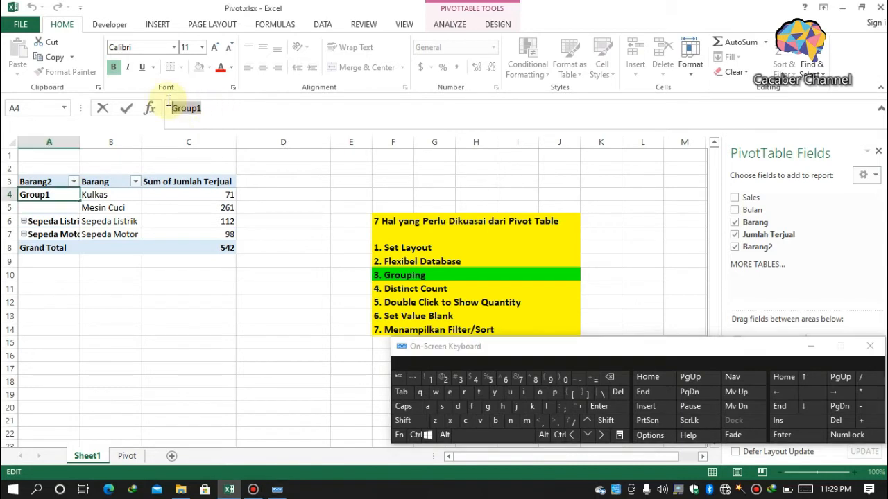
{"action": "type", "text": "A"}
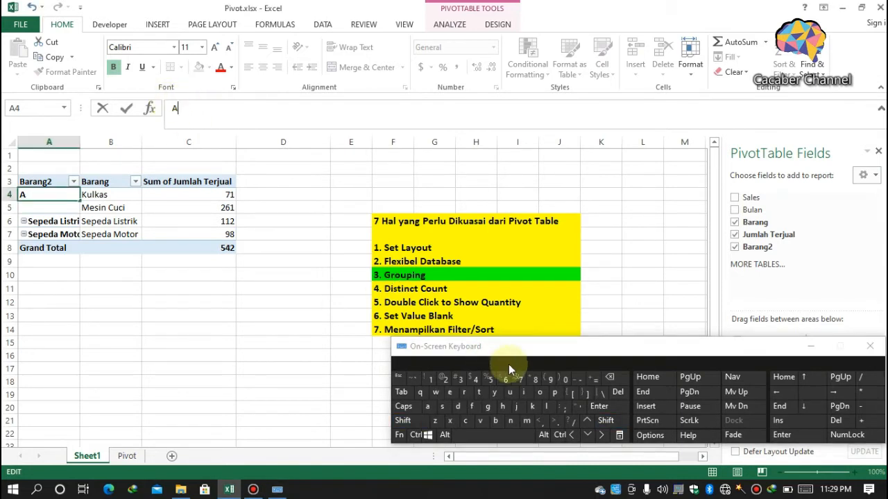
{"action": "left_click", "coordinate": [548, 407]}
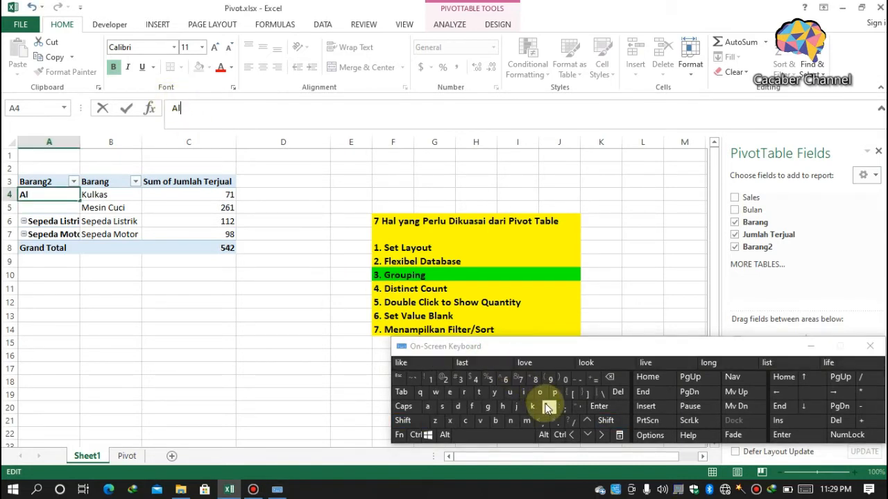
{"action": "type", "text": "a"}
{"action": "left_click", "coordinate": [480, 394]}
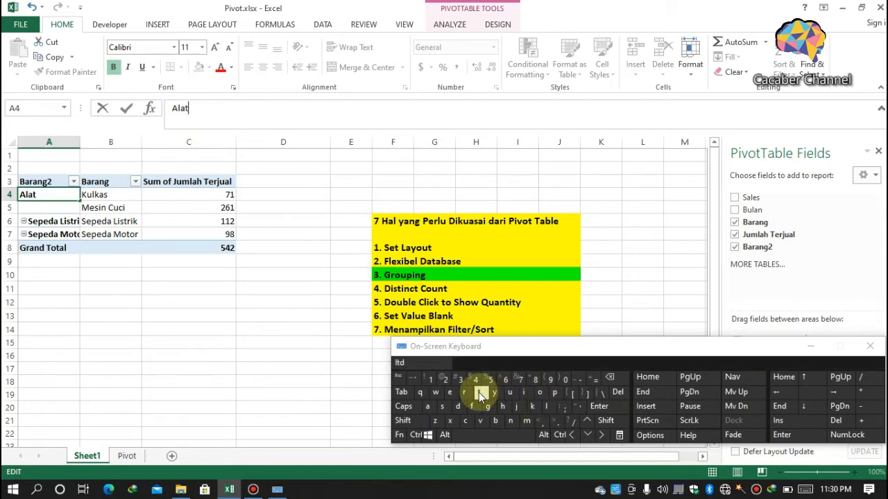
{"action": "type", "text": "Elek"}
{"action": "left_click", "coordinate": [479, 393]}
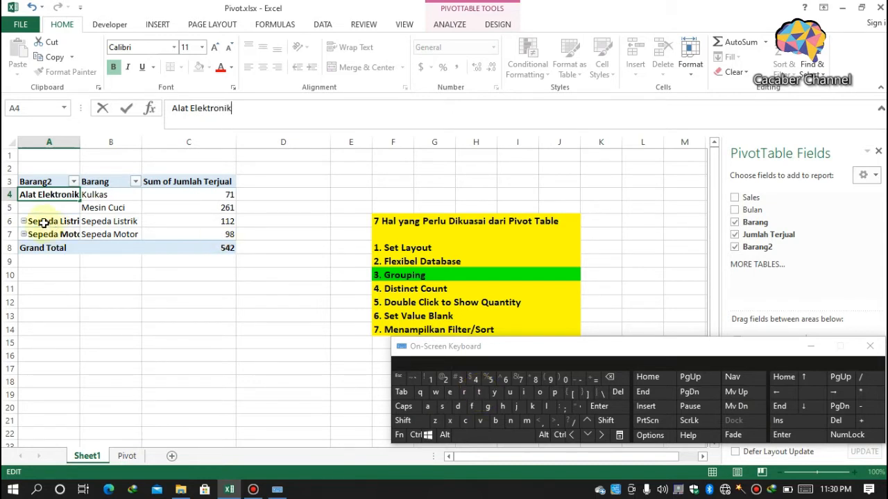
- Group the Sepeda Listrik and Sepeda Motor items in the pivot table
{"action": "left_click_drag", "start_coordinate": [43, 221], "coordinate": [44, 234]}
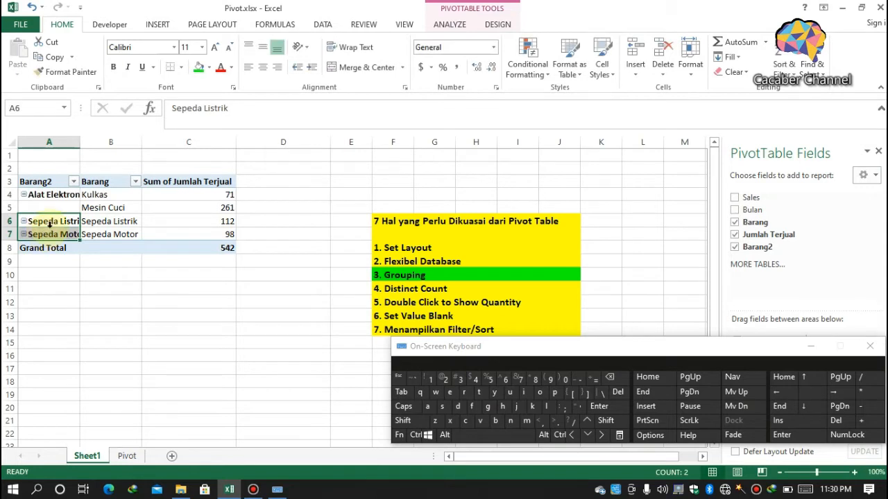
{"action": "right_click", "coordinate": [54, 230]}
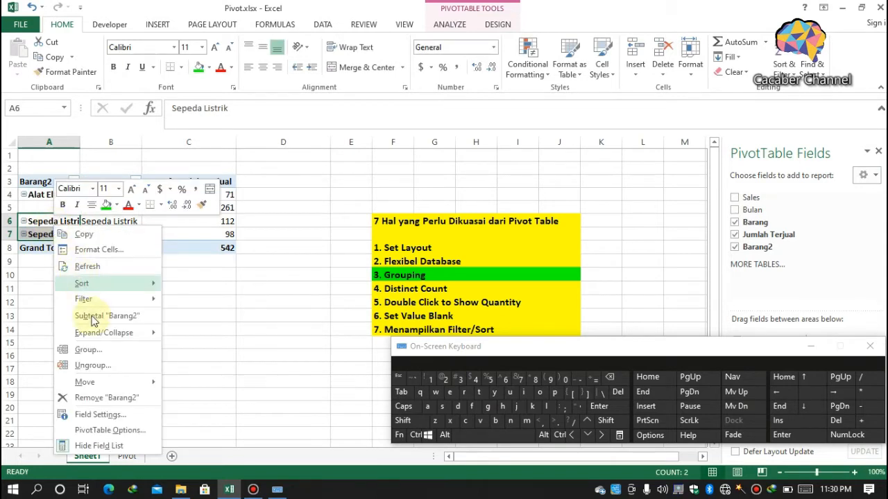
{"action": "left_click", "coordinate": [89, 349]}
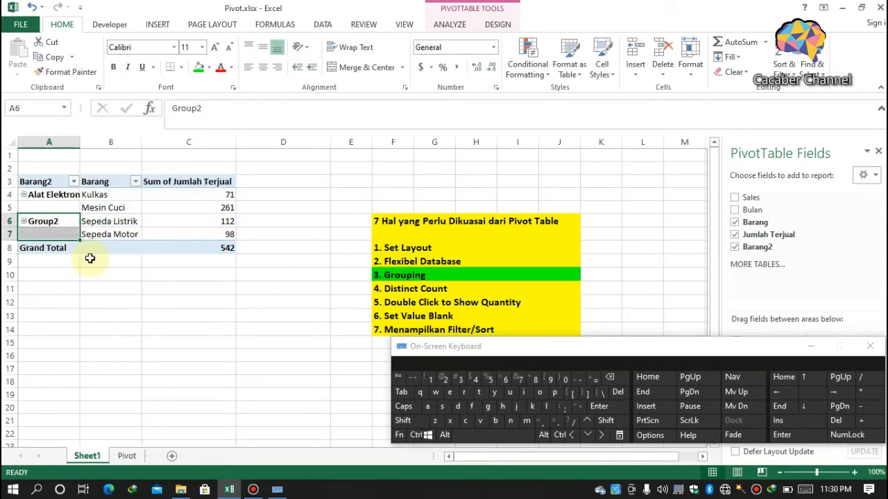
- Rename the Group2 item as Alat Transportasi and widen column A to fit the group names
{"action": "left_click", "coordinate": [39, 222]}
{"action": "left_click", "coordinate": [203, 109]}
{"action": "left_click_drag", "start_coordinate": [171, 111], "coordinate": [135, 115]}
{"action": "type", "text": "Alat Elektronik"}
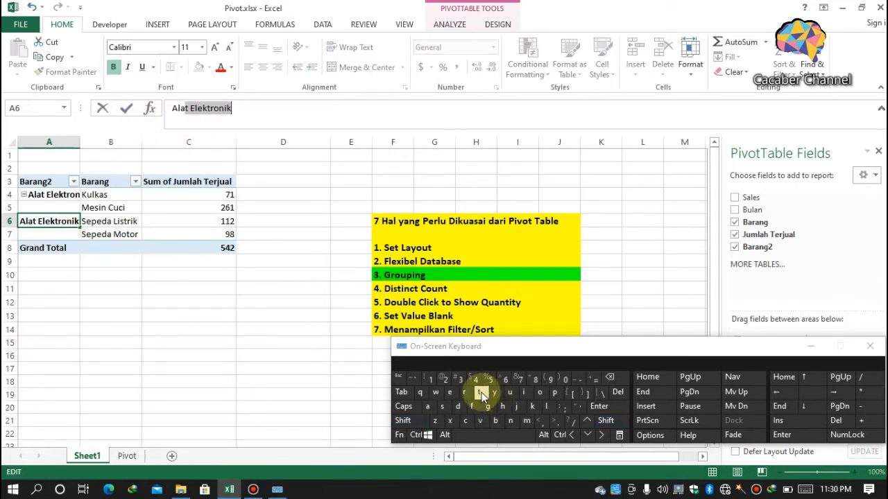
{"action": "left_click", "coordinate": [481, 394]}
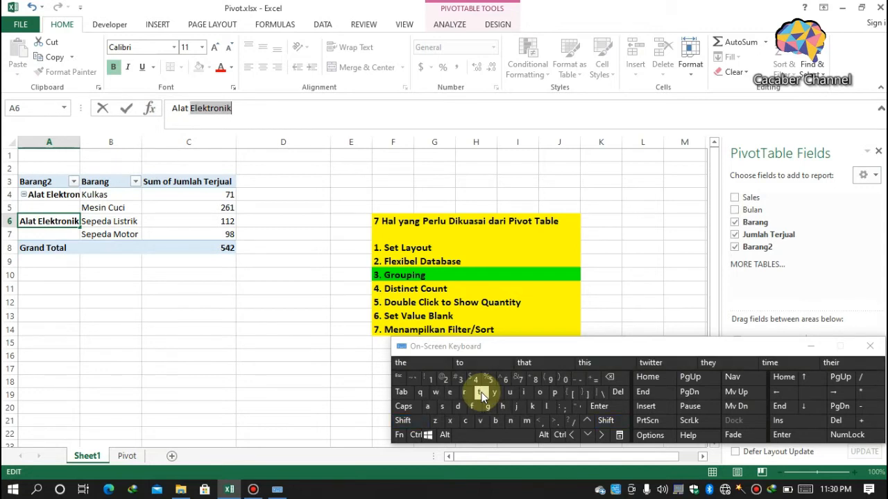
{"action": "key", "text": "shift"}
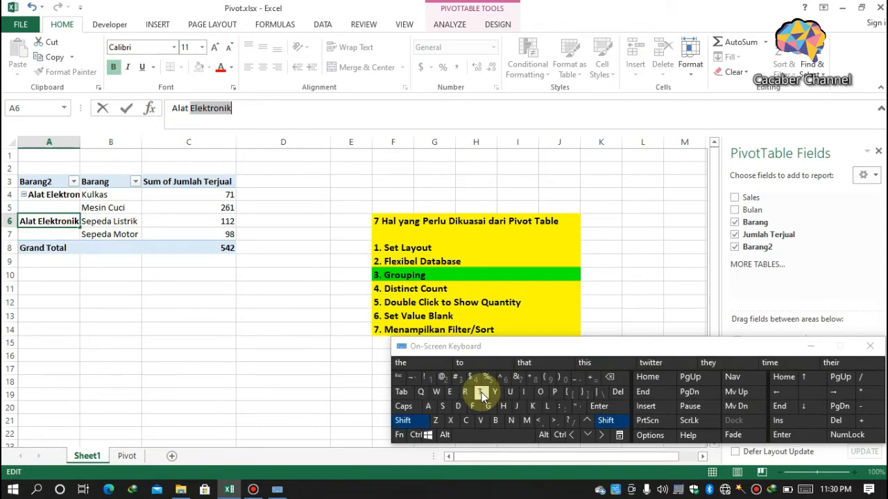
{"action": "left_click", "coordinate": [481, 394]}
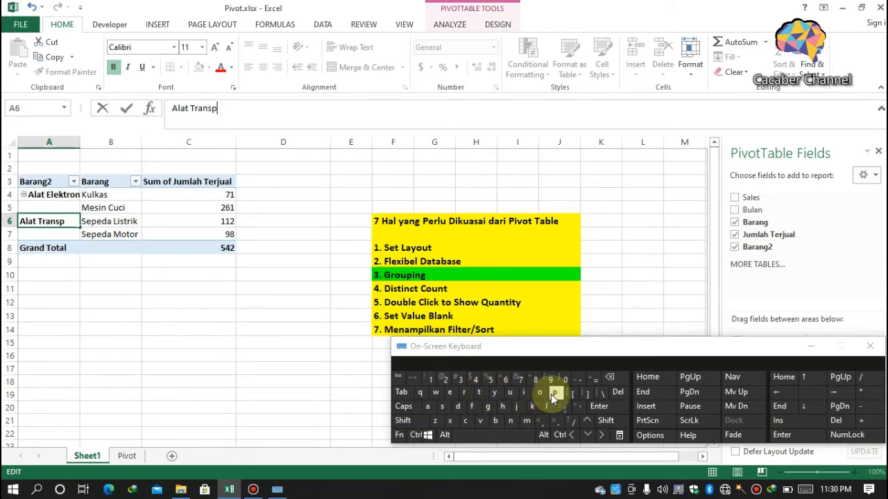
{"action": "left_click", "coordinate": [483, 393]}
{"action": "type", "text": "asi"}
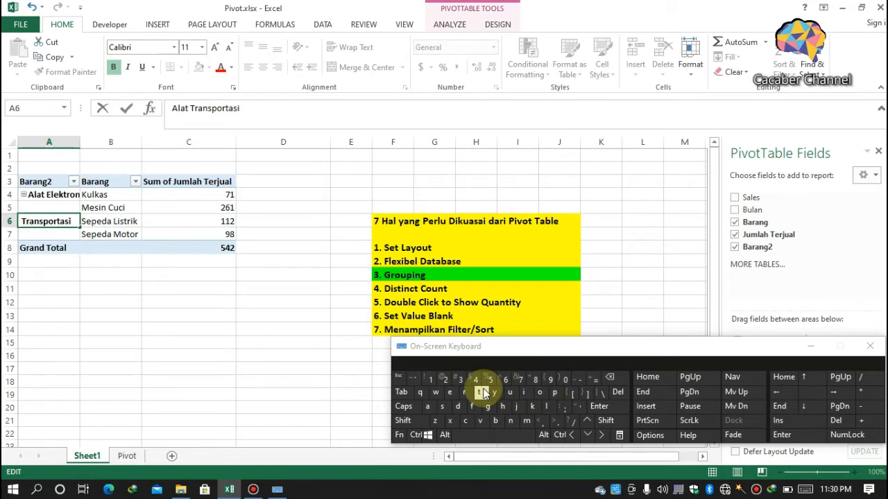
{"action": "key", "text": "Return"}
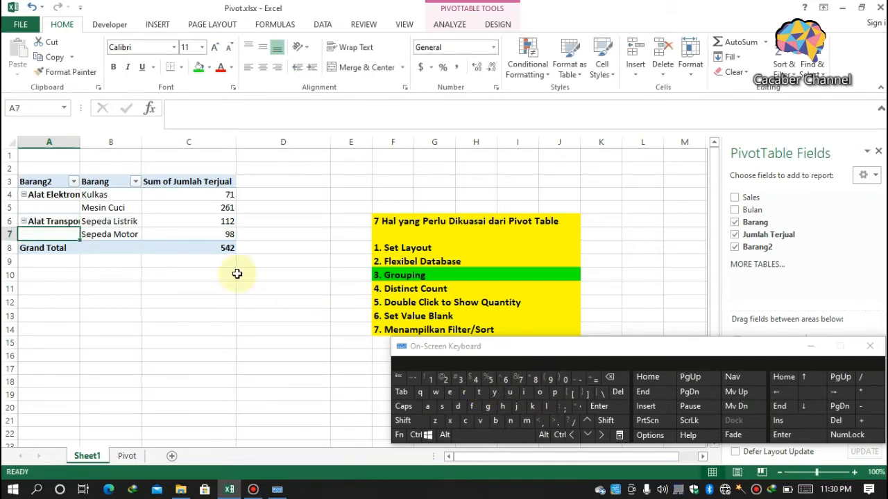
{"action": "left_click_drag", "start_coordinate": [80, 143], "coordinate": [113, 144]}
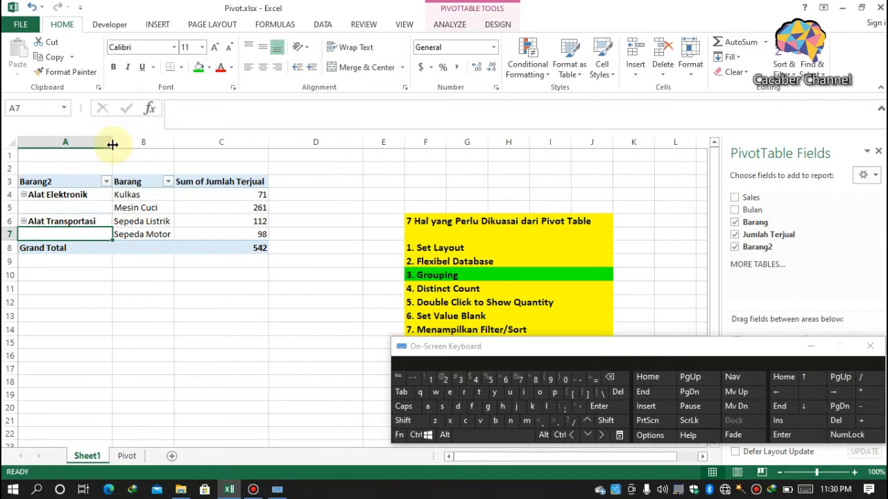
- Rename the Barang2 field header in cell A3 as Jenis Barang
{"action": "left_click", "coordinate": [65, 181]}
{"action": "left_click", "coordinate": [217, 117]}
{"action": "key", "text": "shift+Home"}
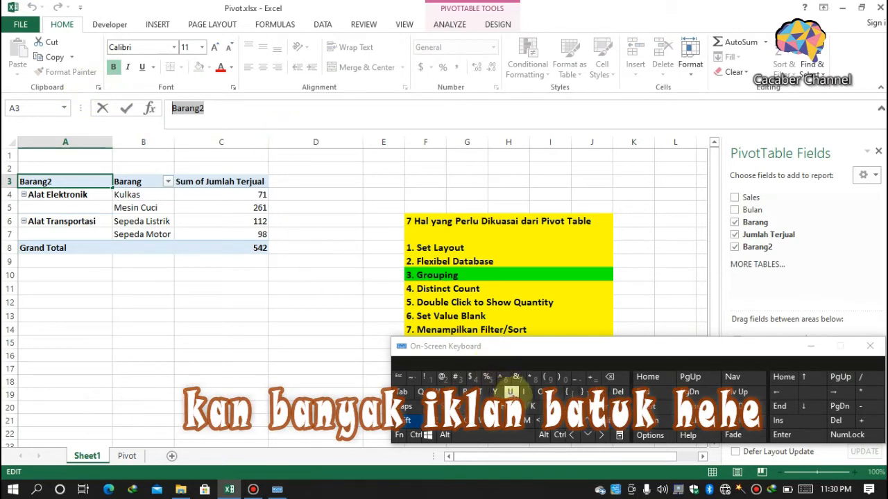
{"action": "left_click", "coordinate": [519, 408]}
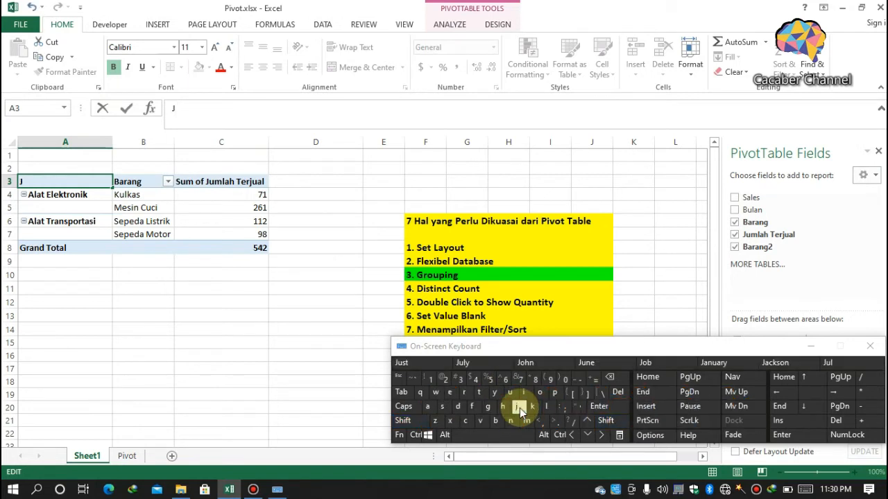
{"action": "type", "text": "enis Bs"}
{"action": "key", "text": "BackSpace"}
{"action": "key", "text": "BackSpace"}
{"action": "type", "text": "arang"}
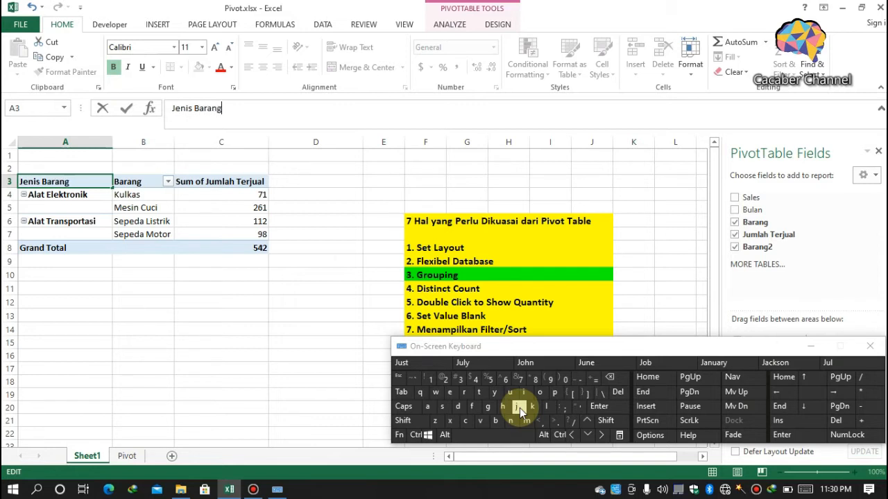
{"action": "key", "text": "Return"}
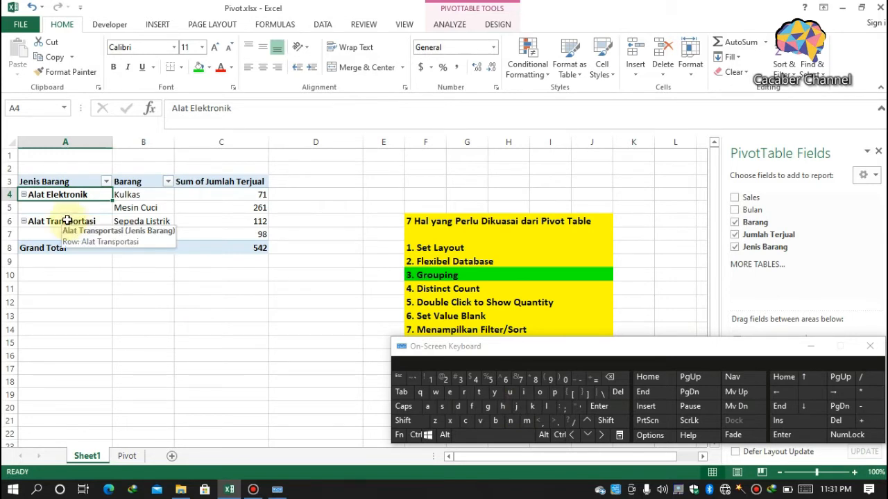
- Compare the source table on the Pivot sheet with the grouped pivot table, and move the Jenis Barang field from rows to values
{"action": "left_click", "coordinate": [142, 458]}
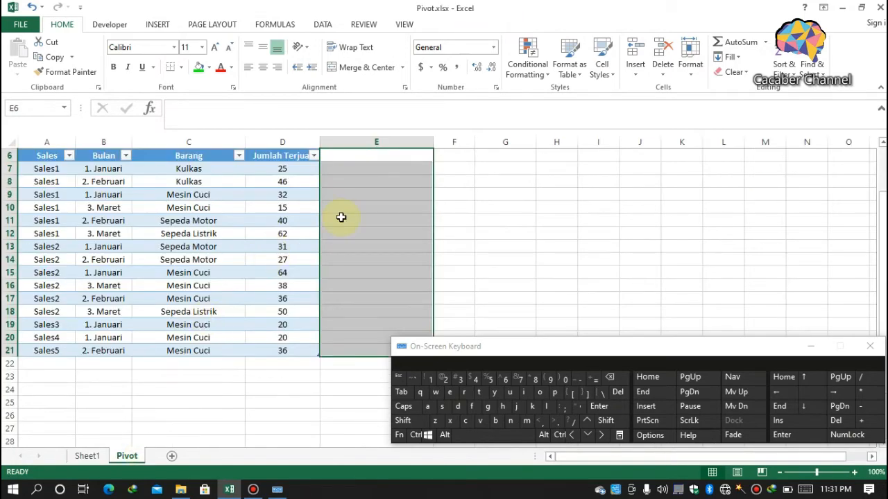
{"action": "scroll", "coordinate": [884, 272], "scroll_direction": "up", "scroll_amount": 2}
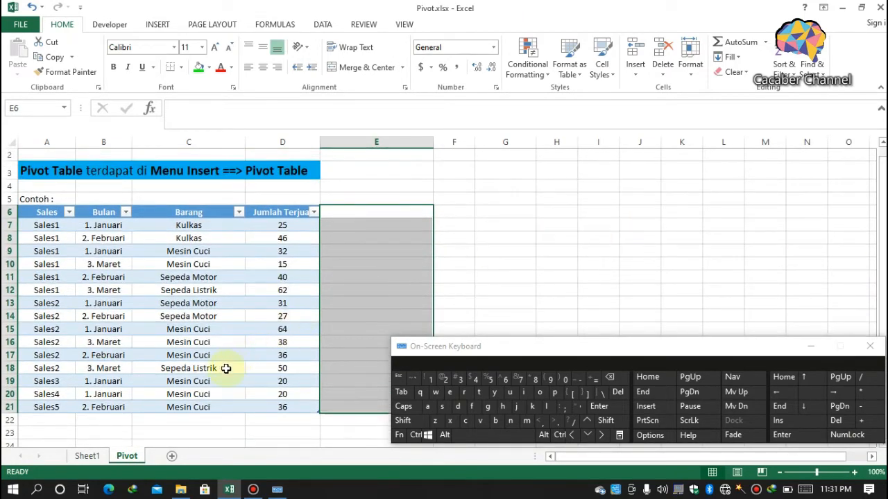
{"action": "left_click", "coordinate": [88, 459]}
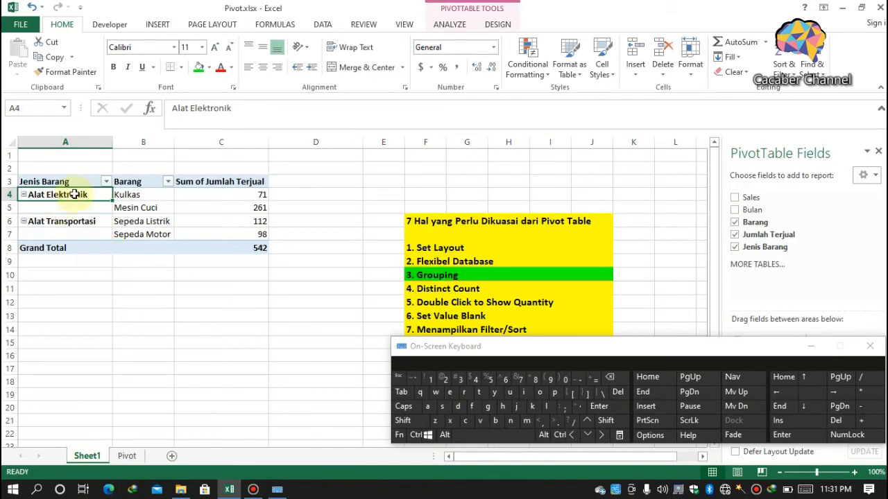
{"action": "left_click", "coordinate": [810, 346]}
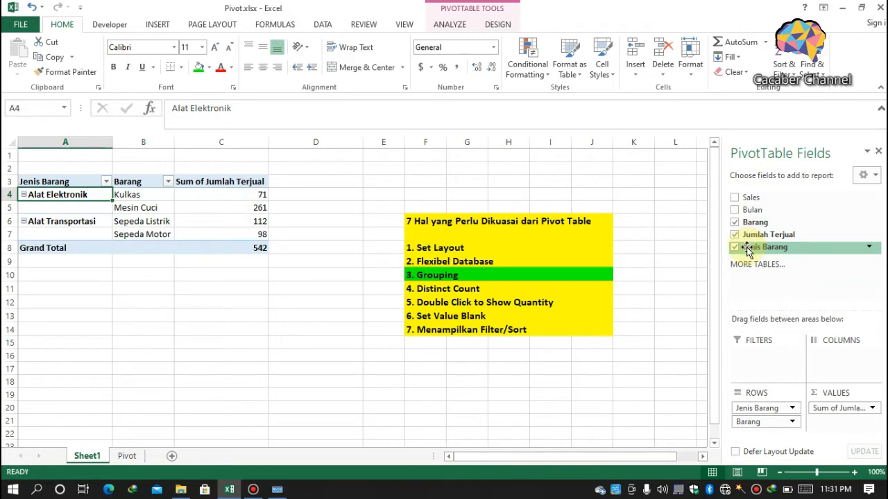
{"action": "left_click_drag", "start_coordinate": [756, 408], "coordinate": [825, 409]}
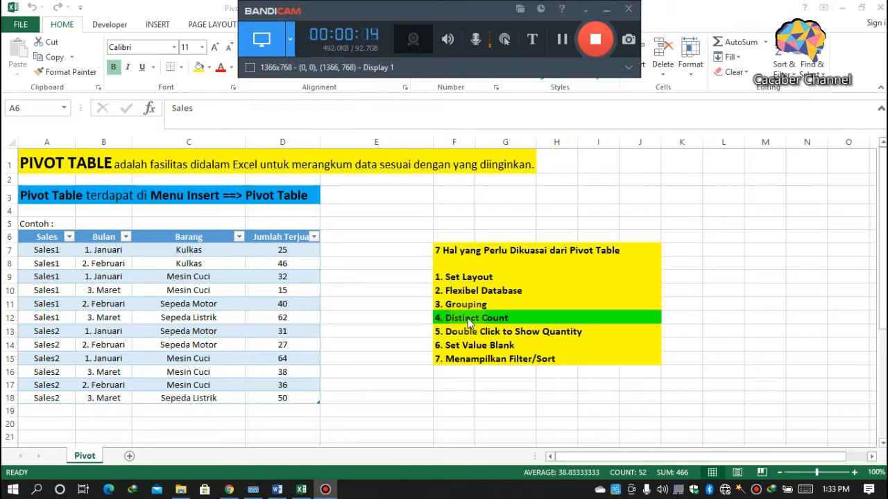
- Create a pivot table from Table1 (A6:D18) on a new worksheet, adding the data to the Data Model
{"action": "left_click_drag", "start_coordinate": [55, 241], "coordinate": [293, 396]}
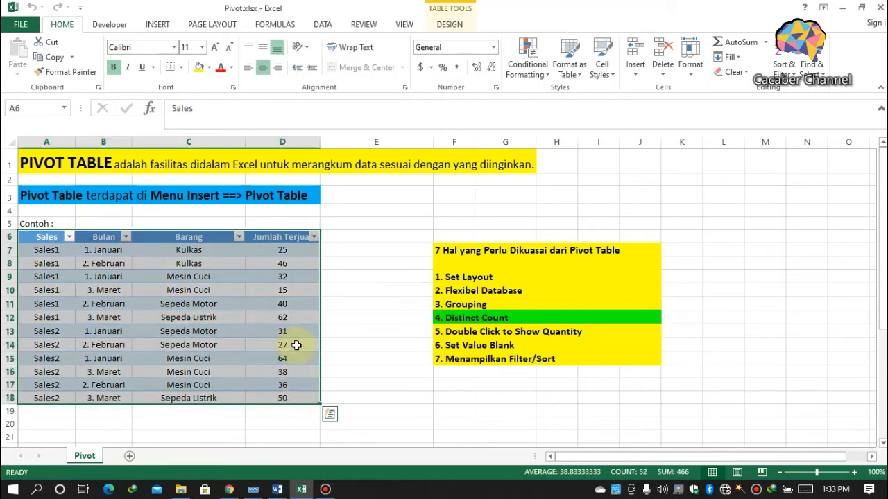
{"action": "key", "text": "alt"}
{"action": "key", "text": "n"}
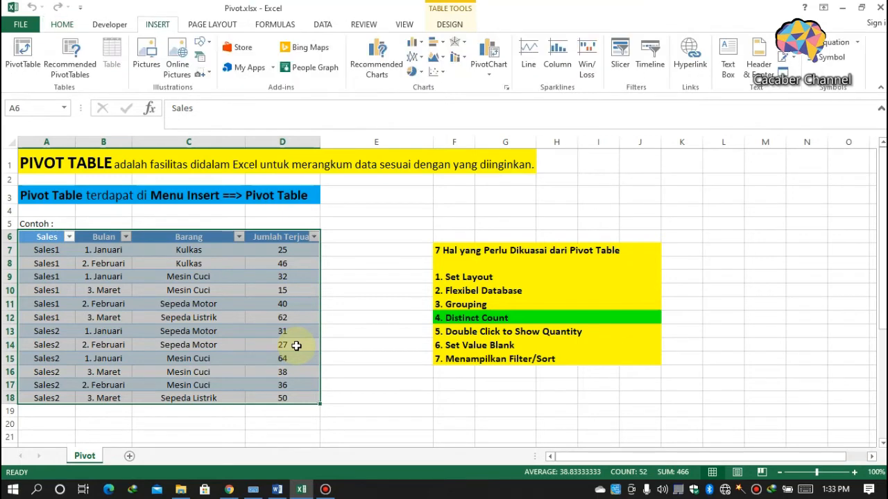
{"action": "key", "text": "v"}
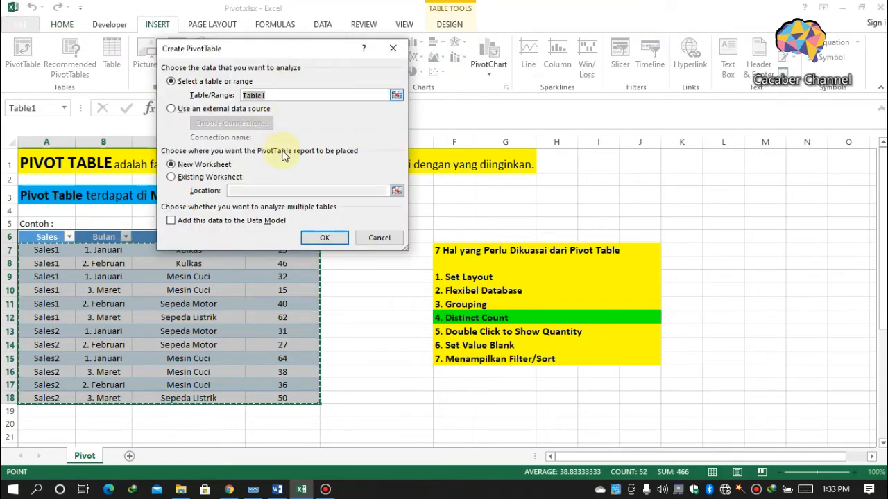
{"action": "left_click", "coordinate": [207, 223]}
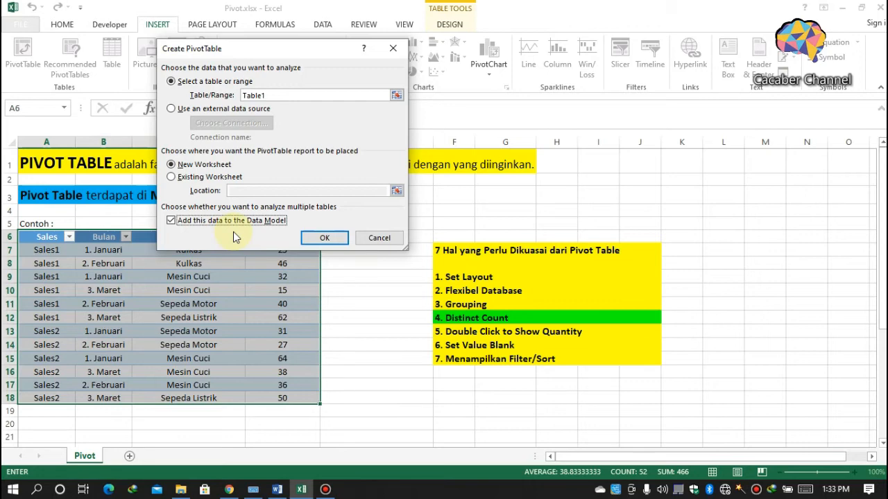
{"action": "left_click", "coordinate": [316, 238]}
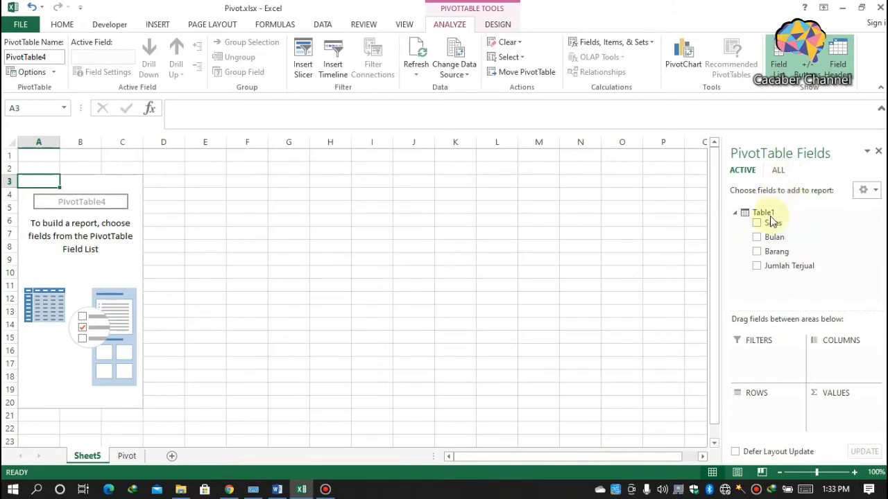
- Place the Sales field in the pivot table's rows and the Barang field in its values
{"action": "left_click_drag", "start_coordinate": [768, 224], "coordinate": [763, 403]}
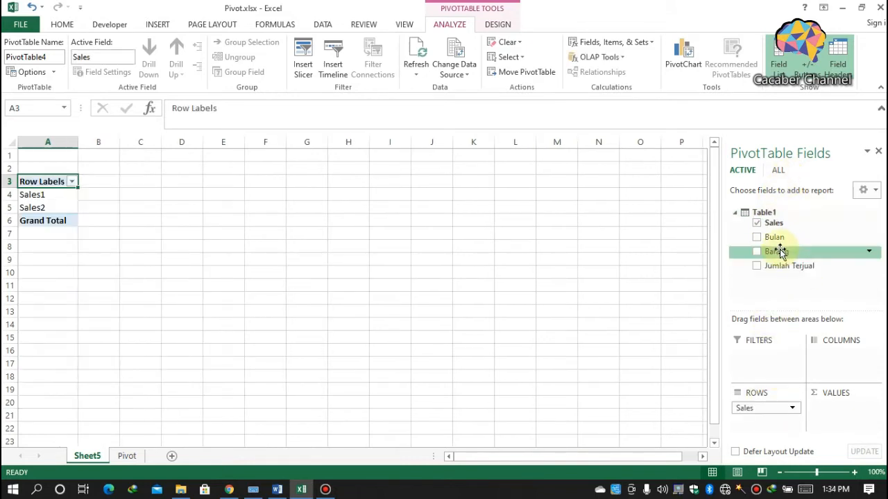
{"action": "left_click_drag", "start_coordinate": [781, 252], "coordinate": [846, 409]}
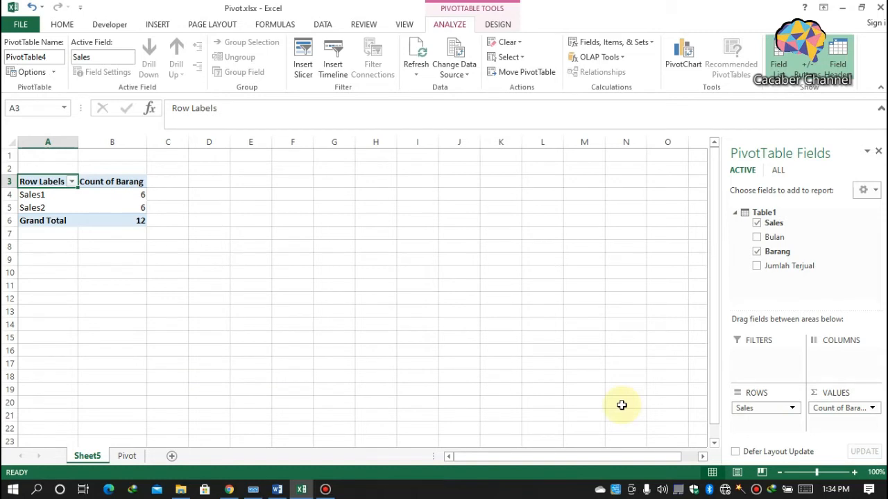
- Check the Barang counts of Sales1 and Sales2, and move the Barang field from values to rows below Sales
{"action": "left_click", "coordinate": [142, 197]}
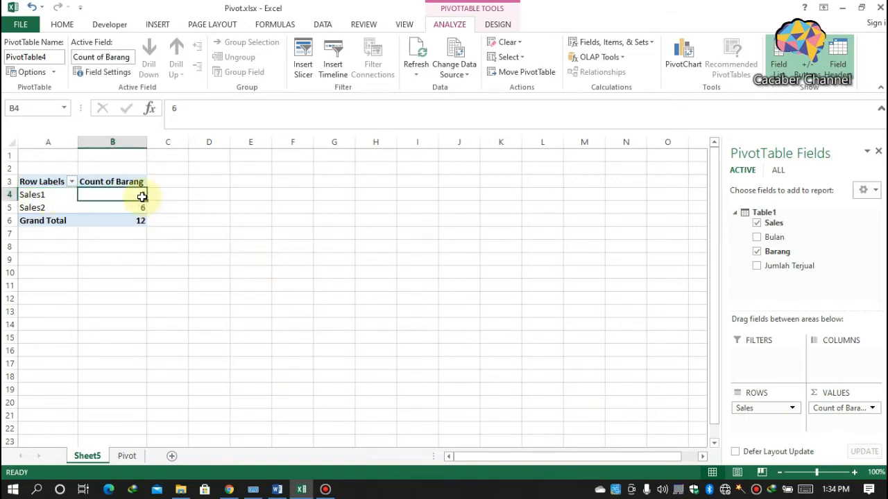
{"action": "left_click", "coordinate": [49, 207]}
{"action": "left_click", "coordinate": [140, 207]}
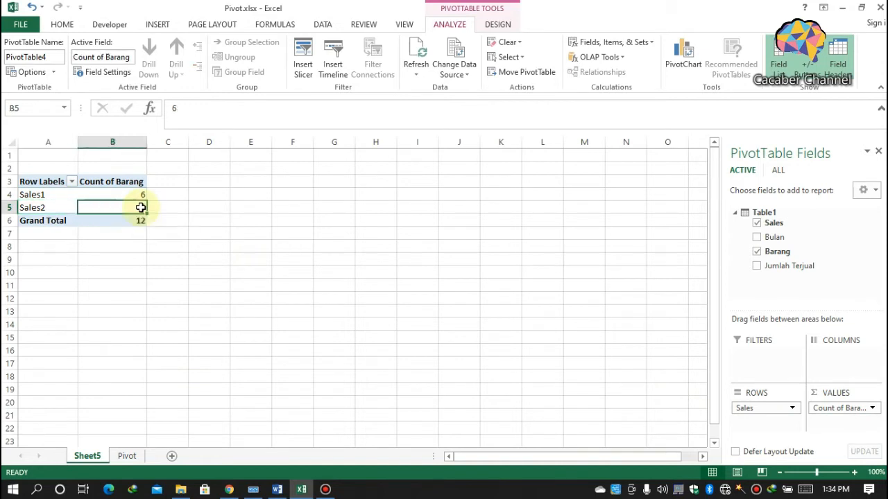
{"action": "left_click_drag", "start_coordinate": [830, 409], "coordinate": [775, 429]}
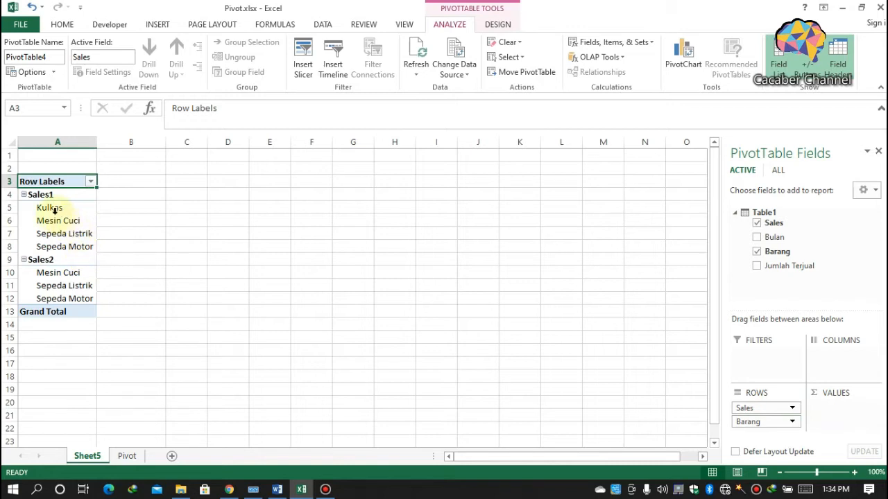
- Review the Barang items listed under Sales1 and Sales2, and move the Barang field from rows back to values
{"action": "left_click_drag", "start_coordinate": [52, 208], "coordinate": [52, 250]}
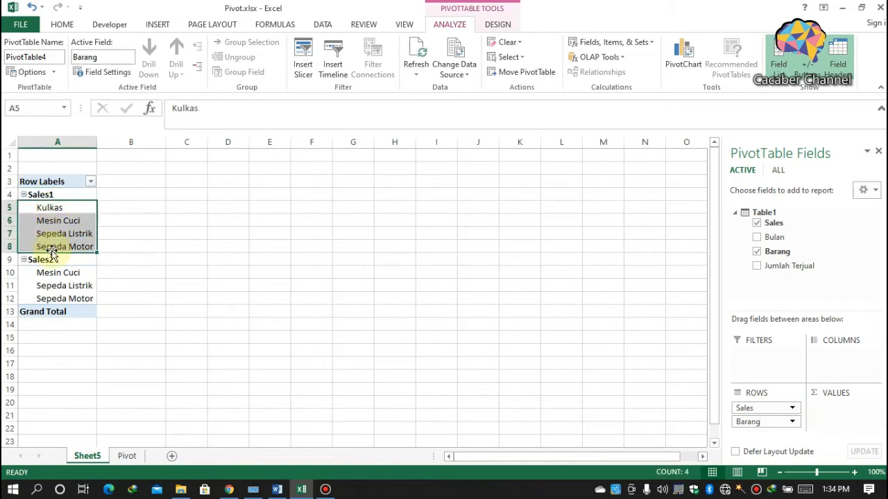
{"action": "left_click", "coordinate": [60, 272]}
{"action": "left_click_drag", "start_coordinate": [61, 291], "coordinate": [62, 295]}
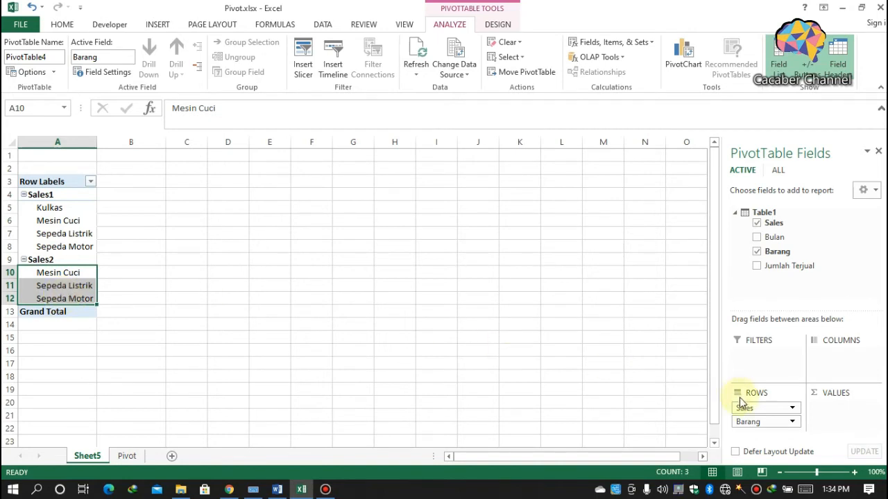
{"action": "left_click_drag", "start_coordinate": [747, 421], "coordinate": [811, 414]}
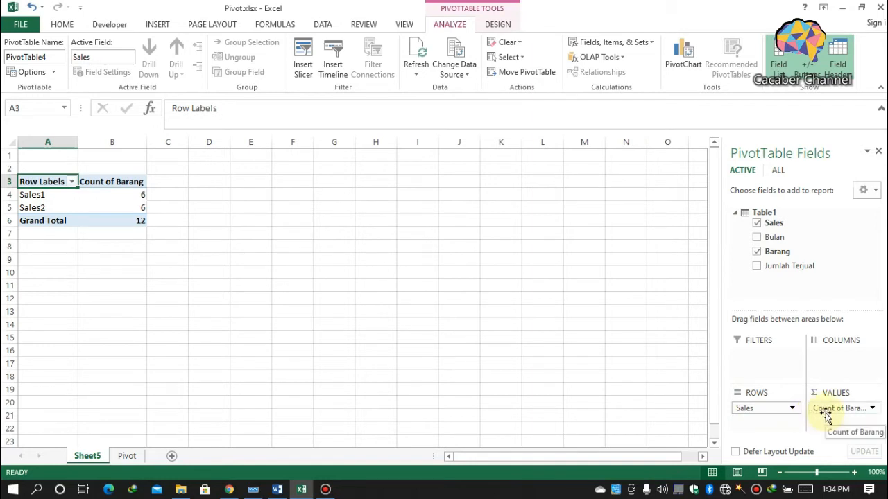
- Change the Barang value field's summary calculation to Distinct Count
{"action": "left_click", "coordinate": [872, 409]}
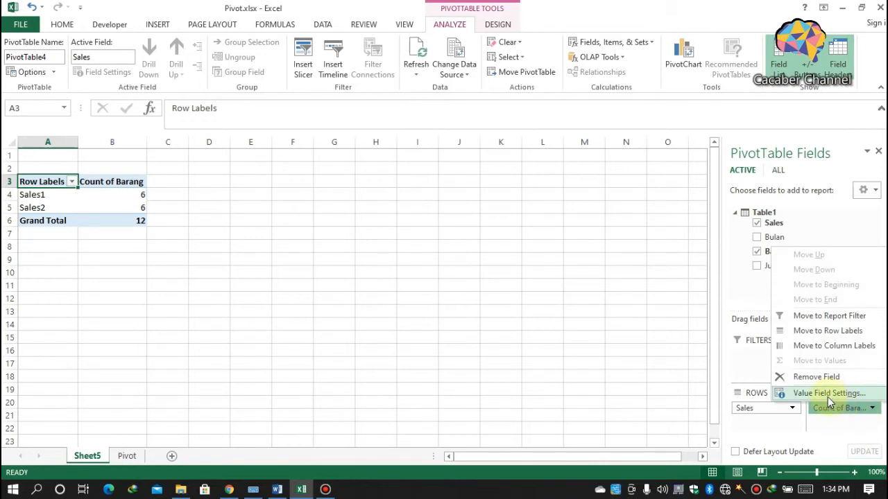
{"action": "left_click", "coordinate": [827, 394]}
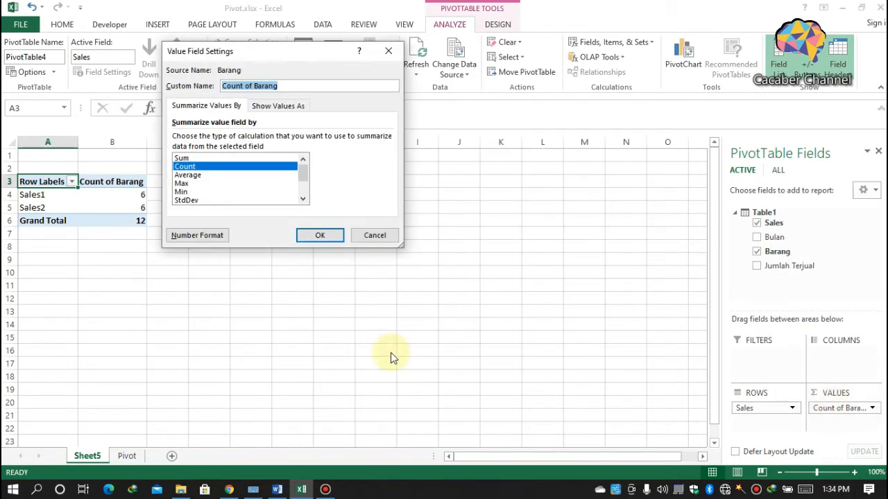
{"action": "left_click_drag", "start_coordinate": [303, 173], "coordinate": [303, 195]}
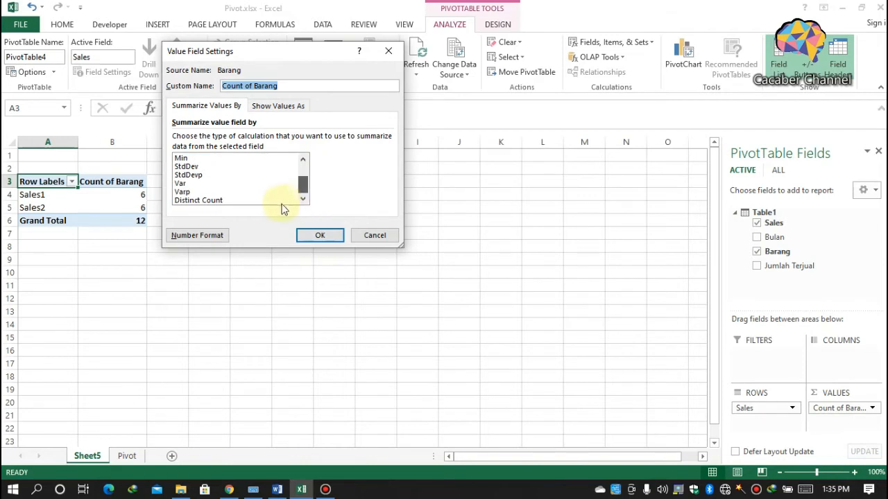
{"action": "left_click", "coordinate": [266, 199]}
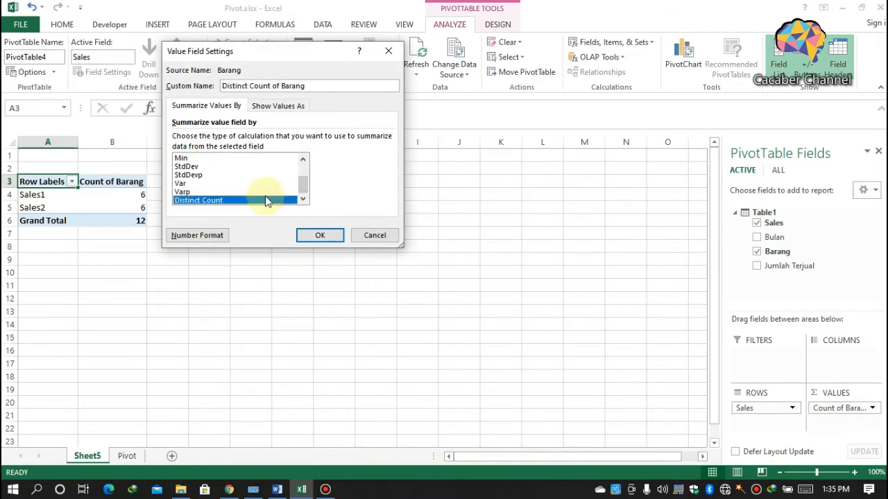
{"action": "left_click", "coordinate": [316, 235]}
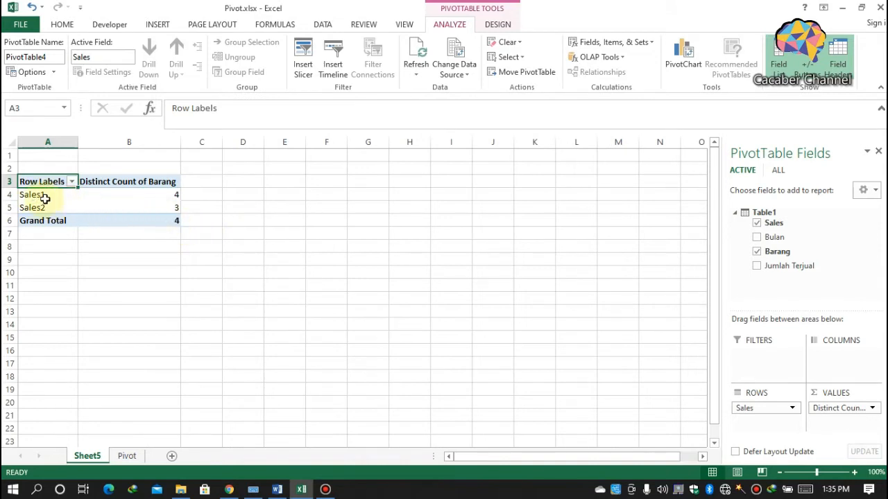
- Check the distinct Barang counts of Sales1 and Sales2, and return the Barang field from values to rows below Sales
{"action": "left_click", "coordinate": [159, 197]}
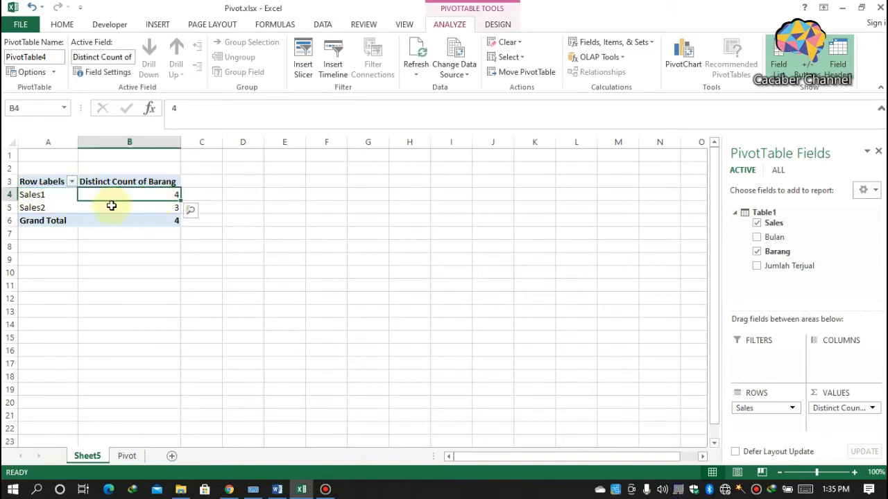
{"action": "left_click", "coordinate": [53, 206]}
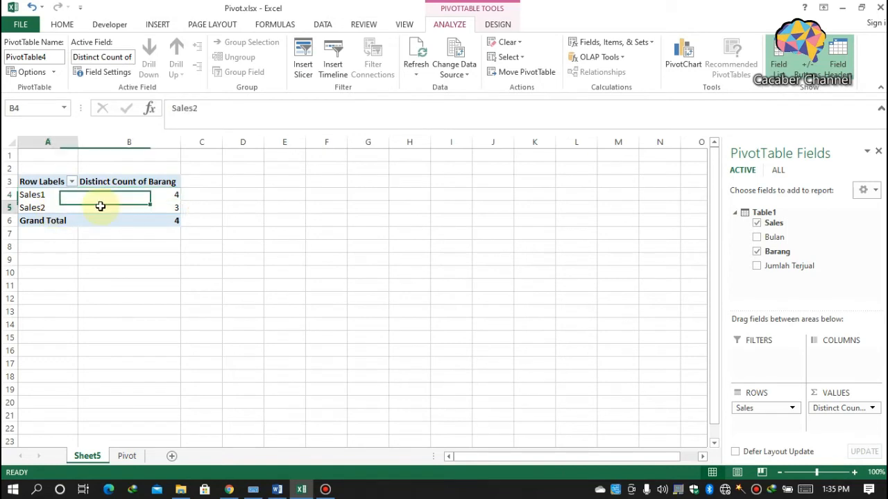
{"action": "left_click", "coordinate": [148, 208]}
{"action": "left_click_drag", "start_coordinate": [829, 409], "coordinate": [765, 422]}
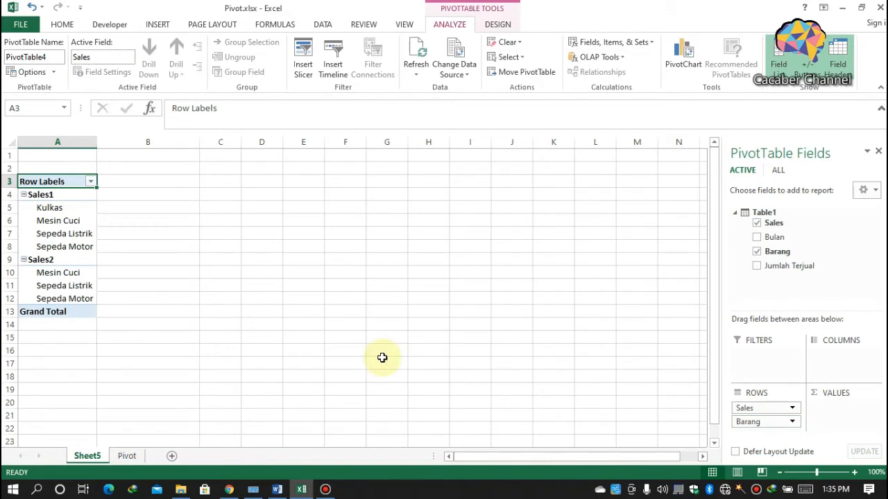
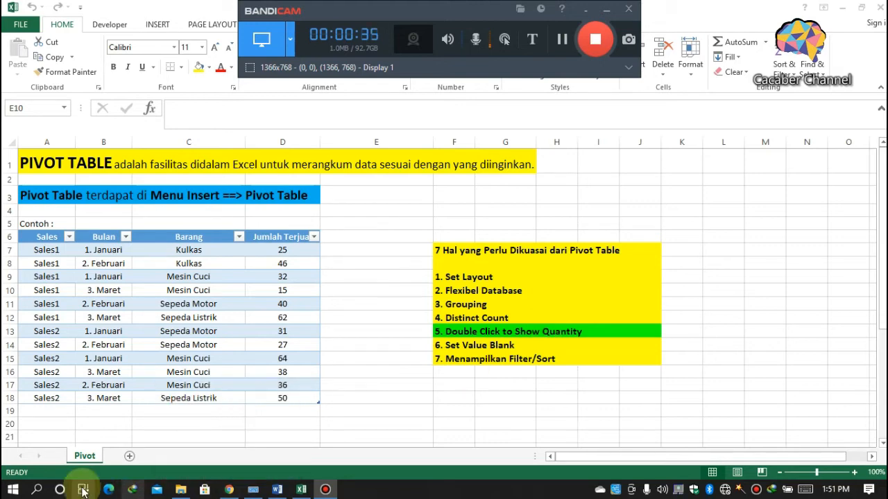
- Create a pivot table on a new worksheet from the sales table in A6:D18 of the Pivot sheet
{"action": "left_click_drag", "start_coordinate": [42, 237], "coordinate": [274, 403]}
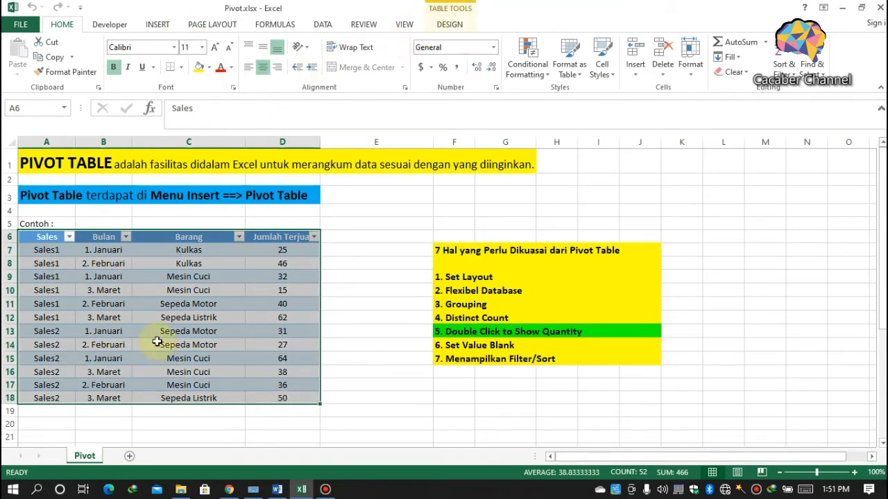
{"action": "key", "text": "alt"}
{"action": "key", "text": "n"}
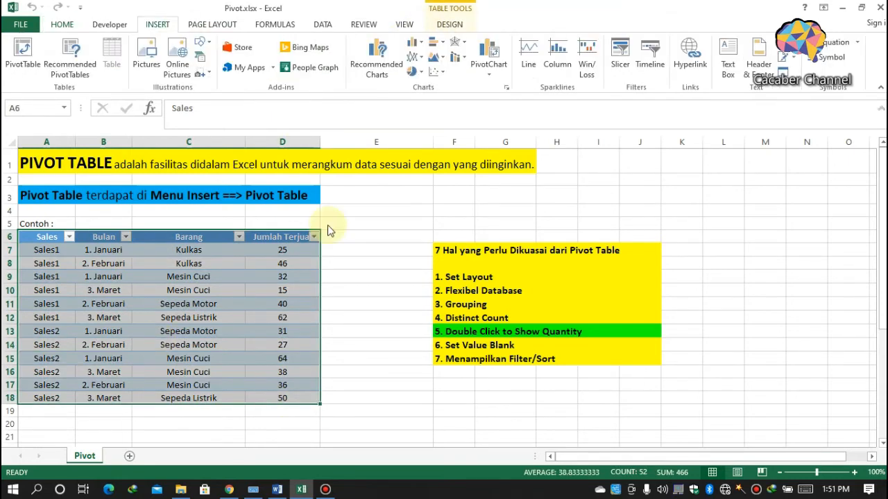
{"action": "key", "text": "v"}
{"action": "left_click", "coordinate": [319, 239]}
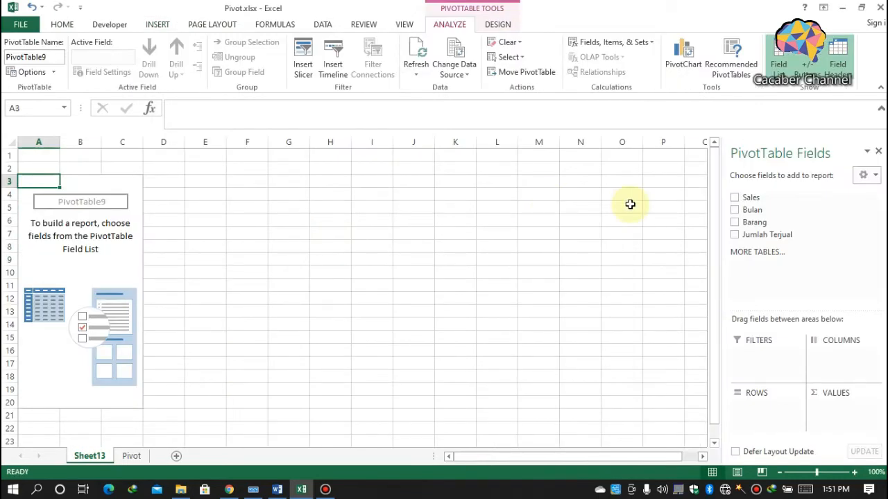
- Place Sales, Bulan and Barang in the pivot table's rows and Jumlah Terjual in its values
{"action": "left_click_drag", "start_coordinate": [739, 200], "coordinate": [751, 410]}
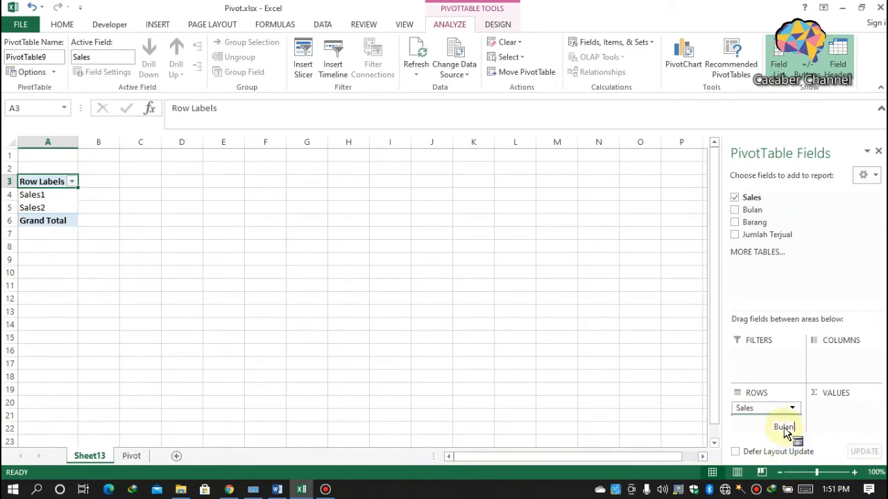
{"action": "left_click_drag", "start_coordinate": [778, 423], "coordinate": [777, 421]}
{"action": "left_click_drag", "start_coordinate": [753, 223], "coordinate": [778, 431]}
{"action": "left_click_drag", "start_coordinate": [763, 234], "coordinate": [843, 415]}
- Switch the pivot table's report layout to Tabular Form
{"action": "left_click", "coordinate": [500, 24]}
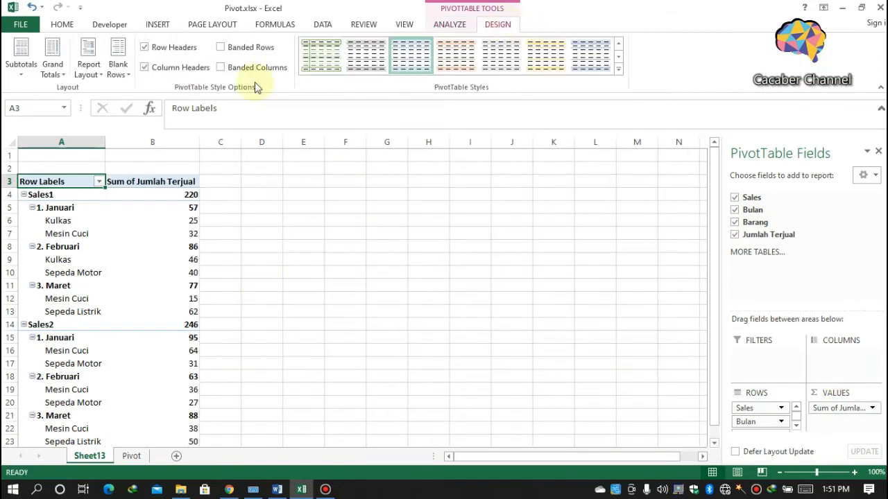
{"action": "left_click", "coordinate": [88, 66]}
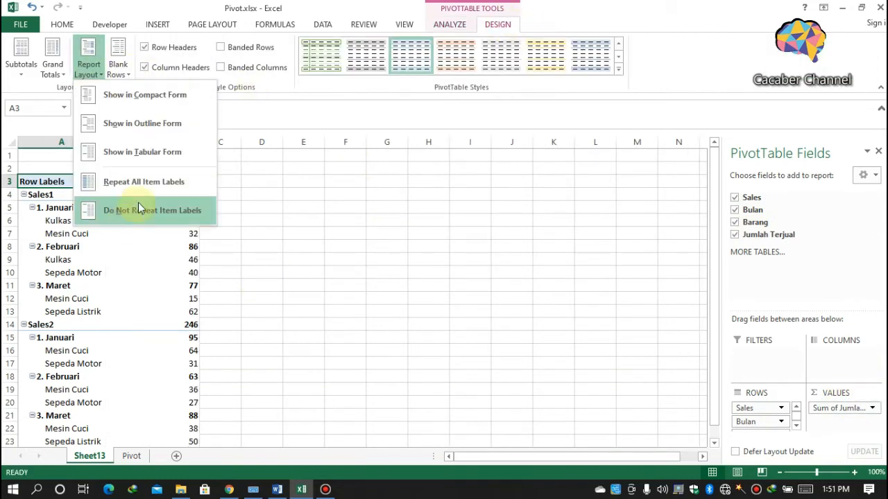
{"action": "left_click", "coordinate": [160, 160]}
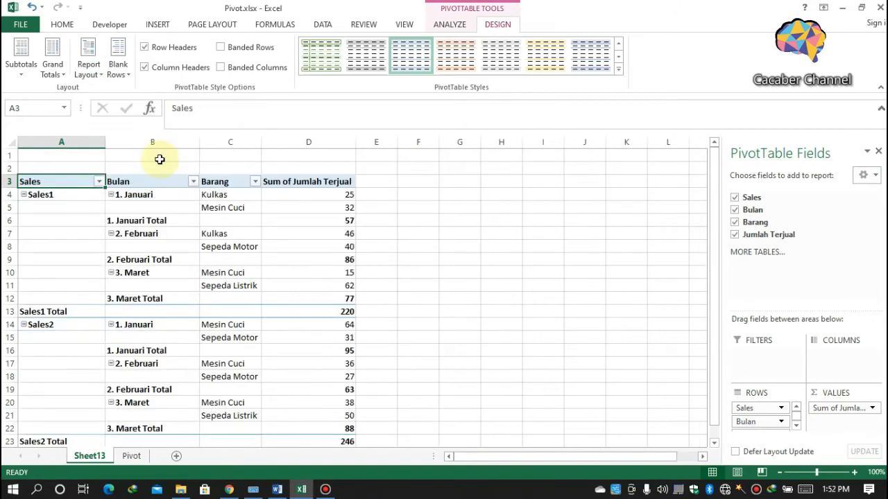
- Collapse the Januari, Februari and Maret groups, and collapse Sales2 and Sales1 to their totals
{"action": "left_click", "coordinate": [110, 195]}
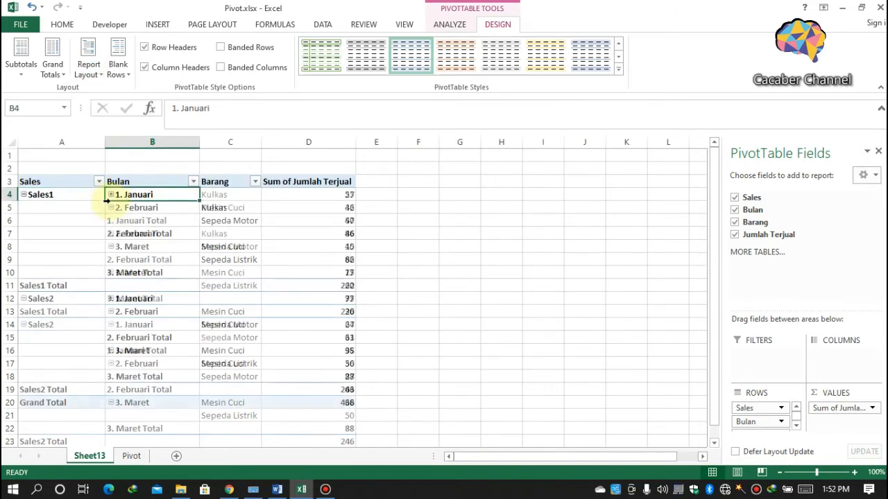
{"action": "left_click", "coordinate": [110, 208]}
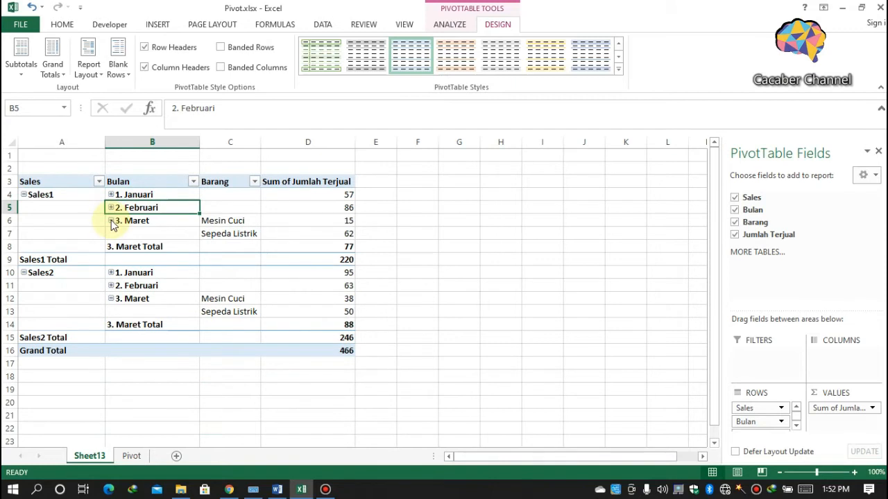
{"action": "left_click", "coordinate": [110, 220]}
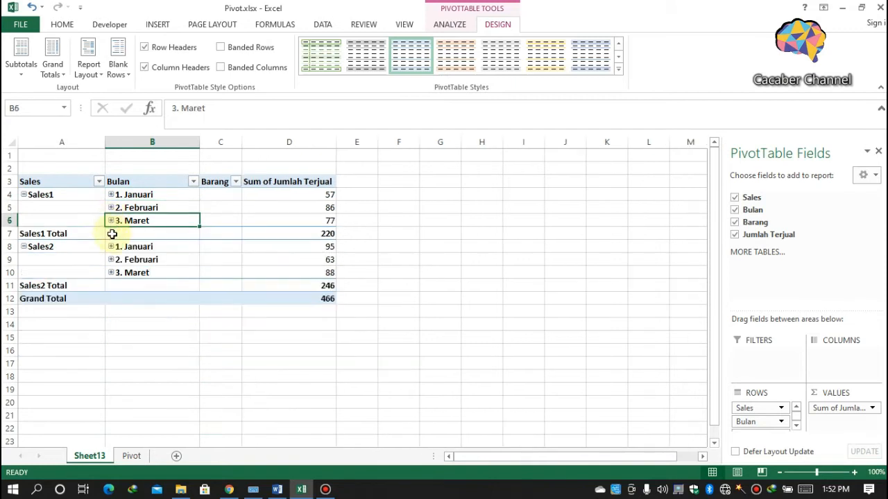
{"action": "left_click", "coordinate": [24, 246]}
{"action": "left_click", "coordinate": [24, 195]}
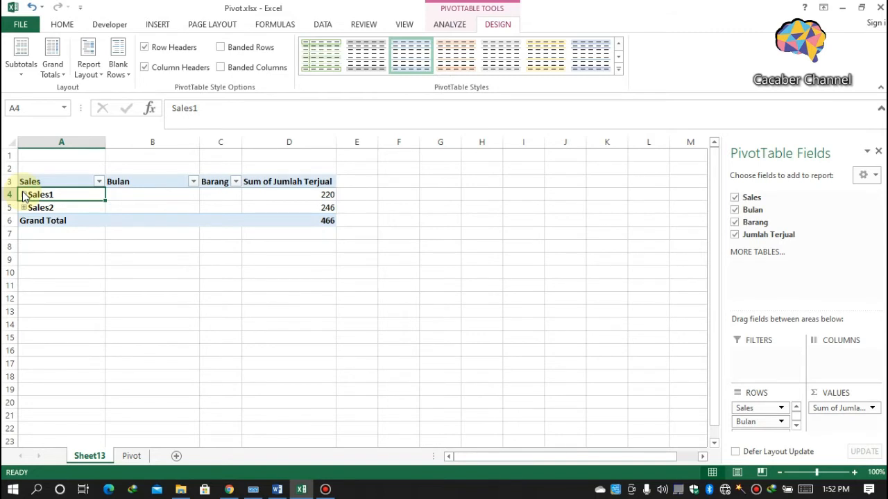
- Show the source records behind the Sales1 total of Jumlah Terjual on a new sheet, and return to the pivot table sheet
{"action": "mouse_move", "coordinate": [267, 204]}
{"action": "mouse_move", "coordinate": [306, 196]}
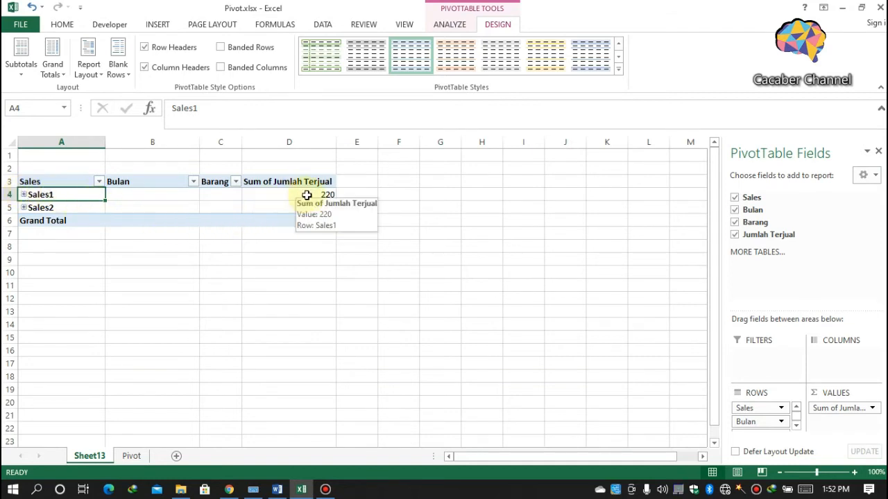
{"action": "double_click", "coordinate": [306, 195]}
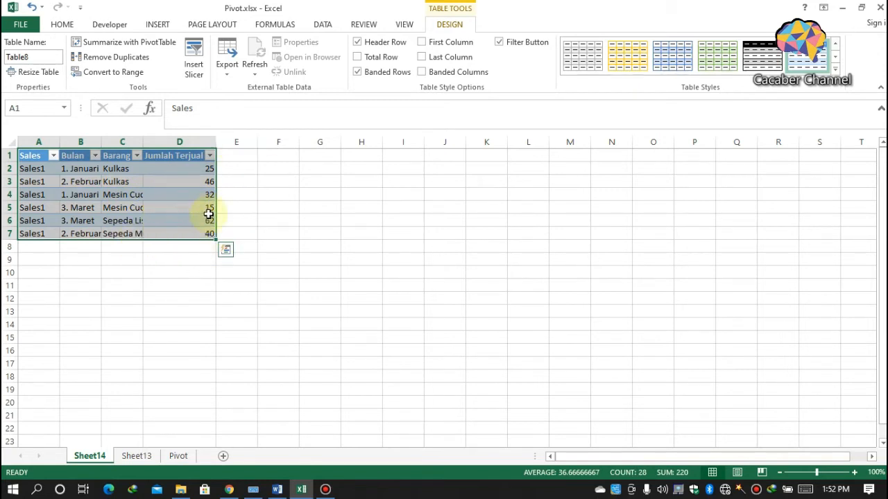
{"action": "left_click", "coordinate": [149, 455]}
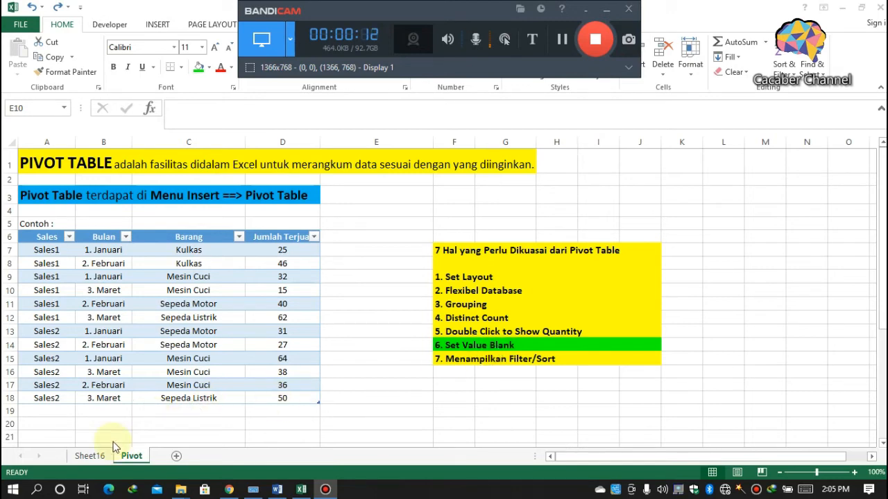
- Turn off subtotals for the pivot table on Sheet16
{"action": "left_click", "coordinate": [90, 457]}
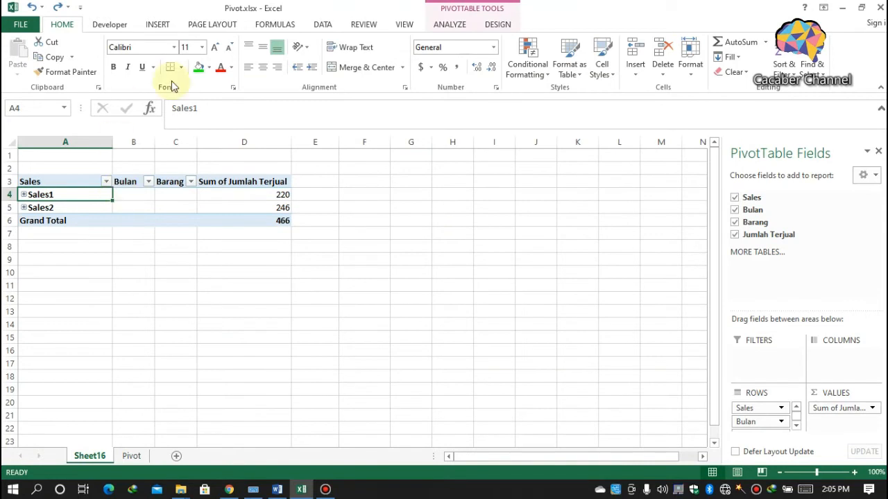
{"action": "left_click", "coordinate": [498, 27]}
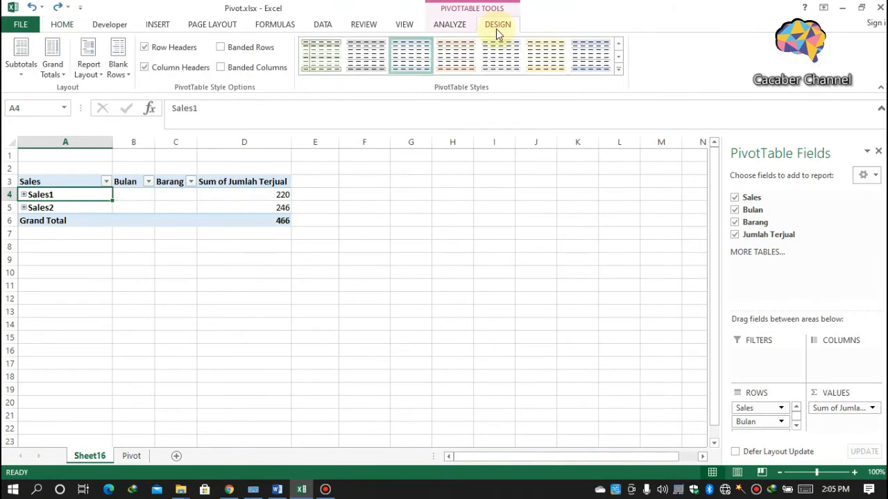
{"action": "left_click", "coordinate": [32, 74]}
{"action": "left_click", "coordinate": [43, 88]}
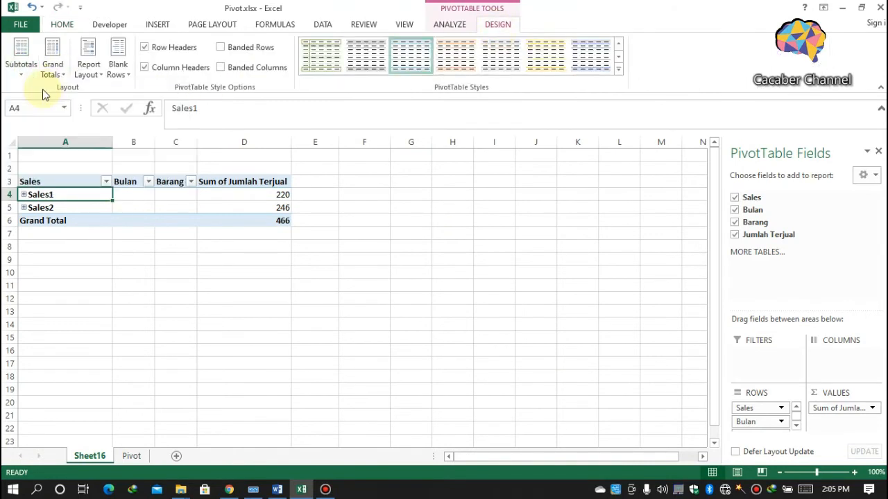
- Expand Sales1 and Sales2 and their Januari, Februari and Maret groups down to the Barang items
{"action": "left_click", "coordinate": [23, 195]}
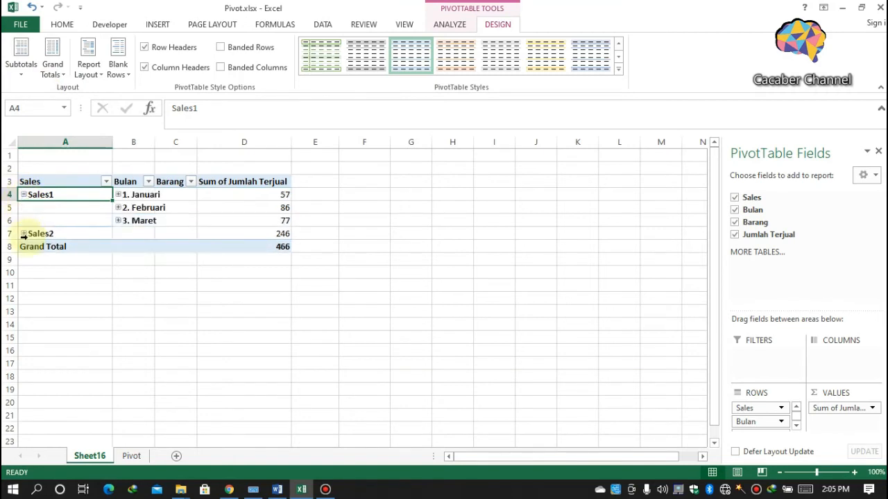
{"action": "left_click", "coordinate": [23, 233]}
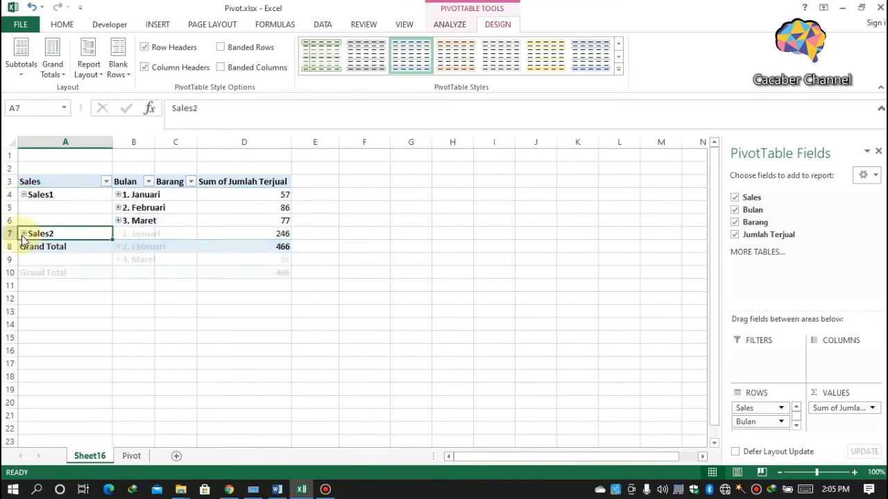
{"action": "left_click", "coordinate": [118, 196]}
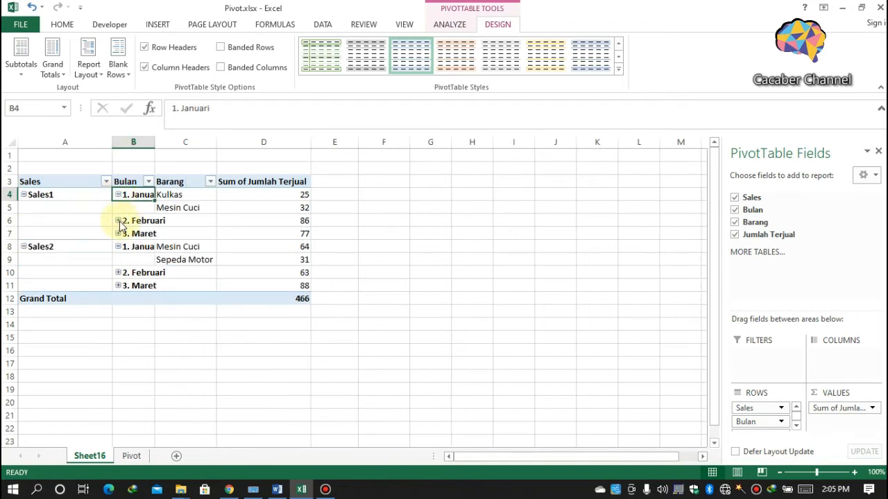
{"action": "left_click", "coordinate": [118, 222]}
{"action": "left_click", "coordinate": [119, 247]}
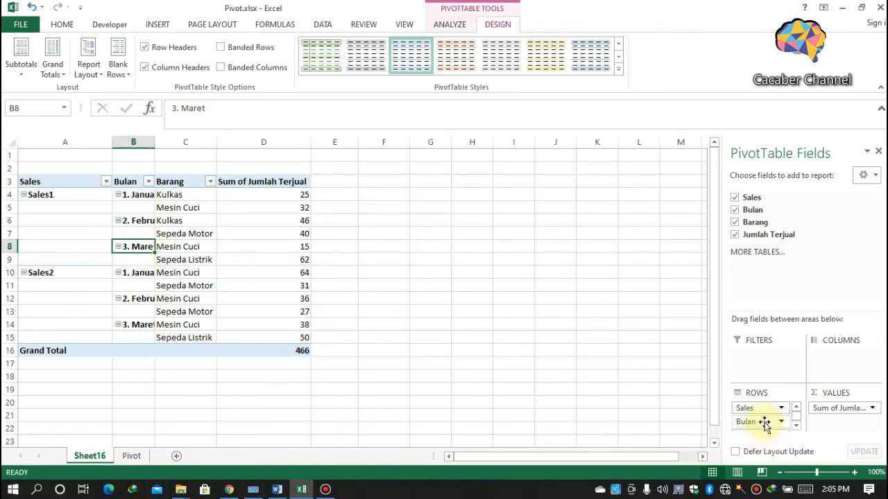
- Move the Bulan field from rows to columns, and examine the blank Januari value for Sepeda Listrik under Sales1
{"action": "left_click_drag", "start_coordinate": [761, 422], "coordinate": [844, 357]}
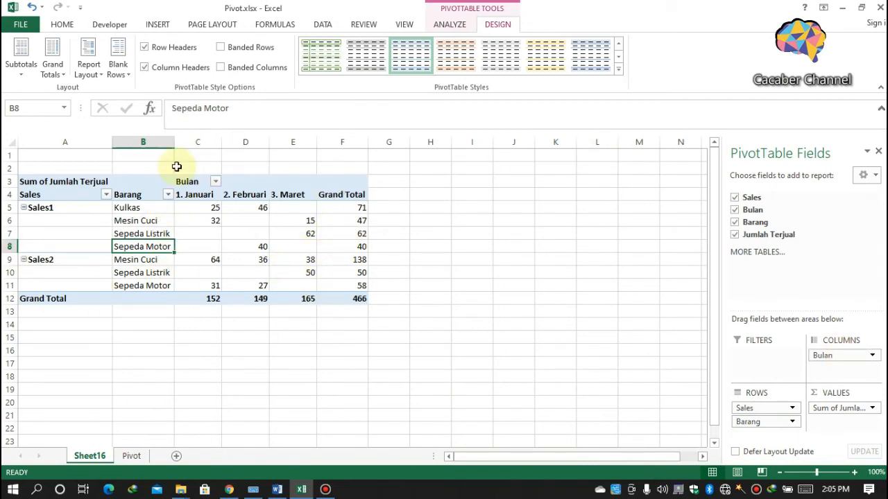
{"action": "left_click", "coordinate": [206, 233]}
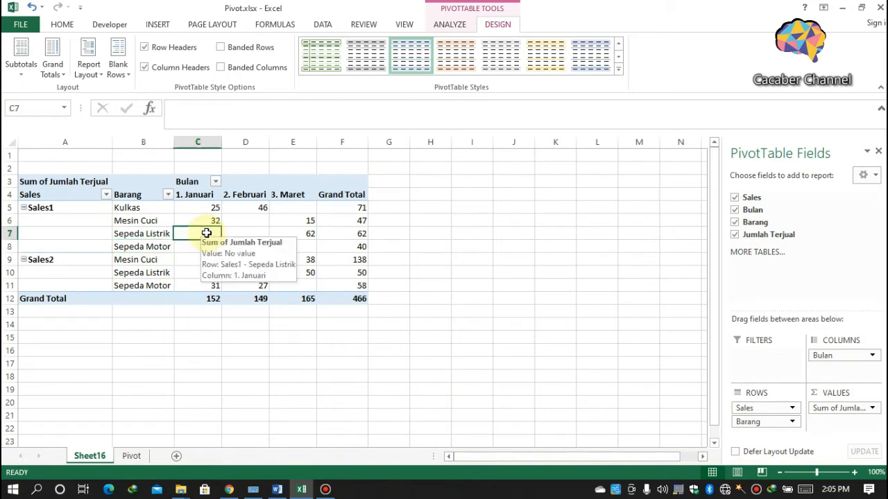
- Set the pivot table's empty cells to show NA in the PivotTable options
{"action": "left_click", "coordinate": [243, 231]}
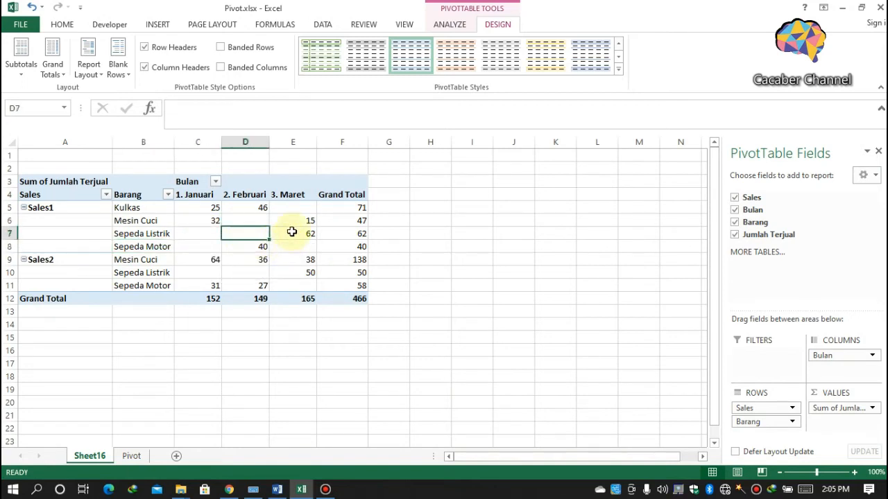
{"action": "left_click", "coordinate": [257, 222]}
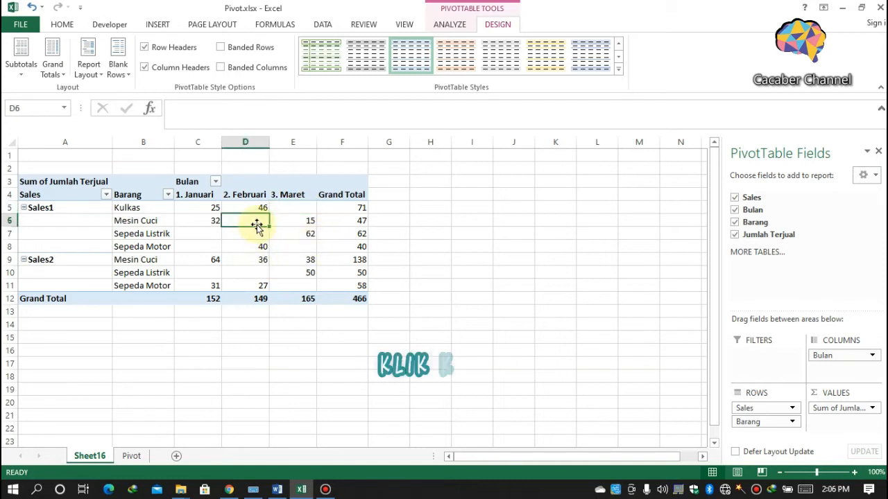
{"action": "right_click", "coordinate": [255, 224]}
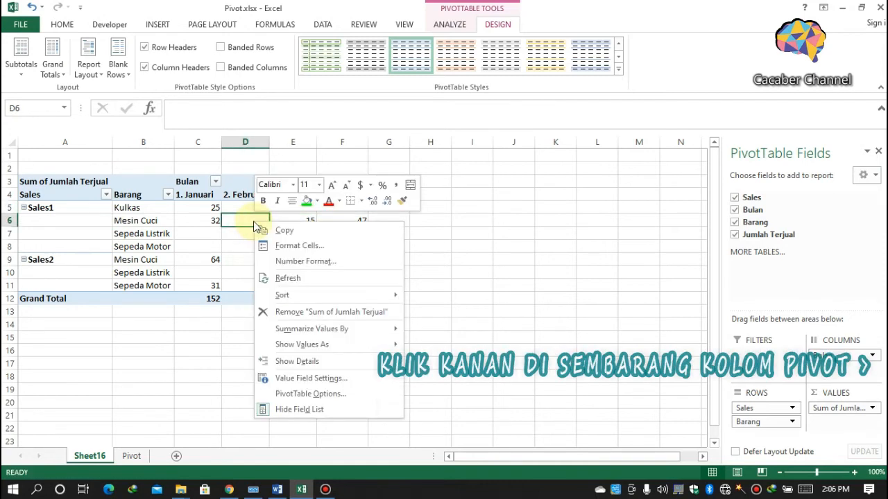
{"action": "left_click", "coordinate": [287, 394]}
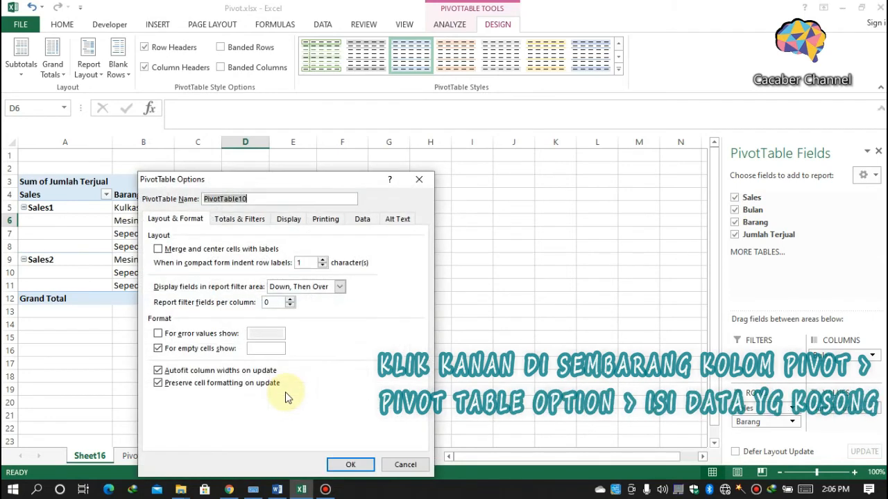
{"action": "left_click", "coordinate": [254, 349]}
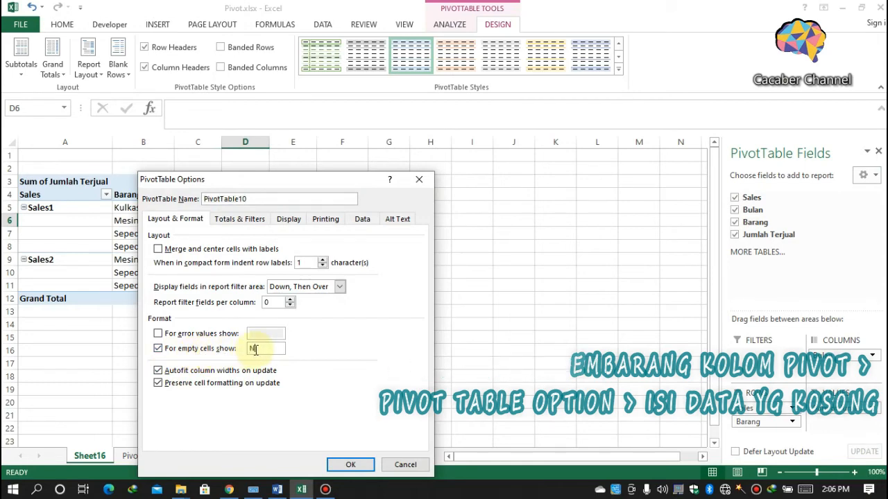
{"action": "type", "text": "Nil"}
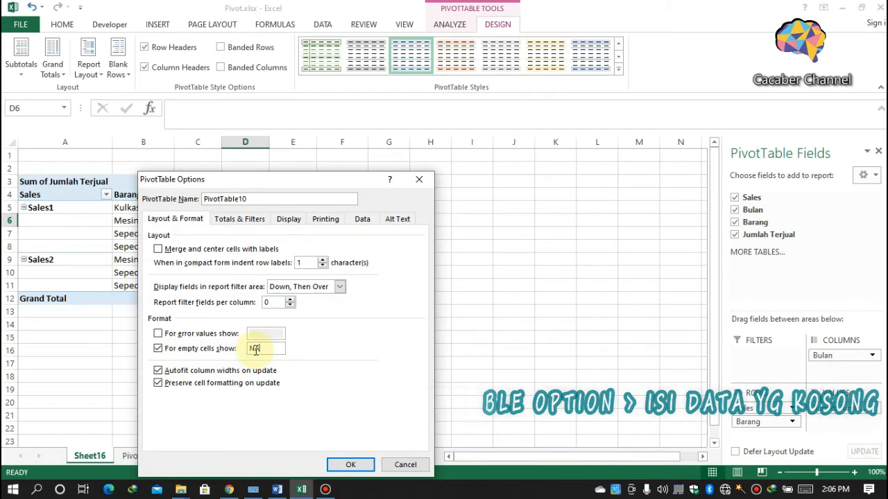
{"action": "left_click", "coordinate": [349, 467]}
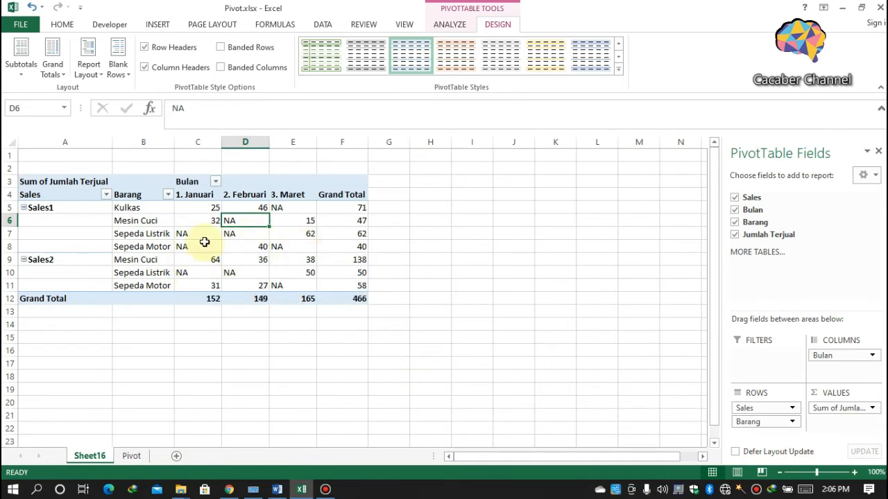
- Set the pivot table's empty cells to show 0 in the PivotTable options
{"action": "right_click", "coordinate": [239, 226]}
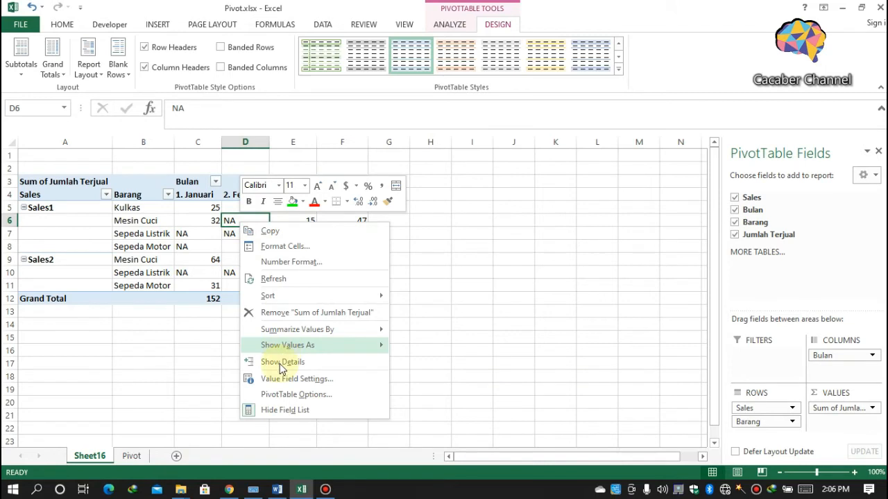
{"action": "left_click", "coordinate": [284, 396]}
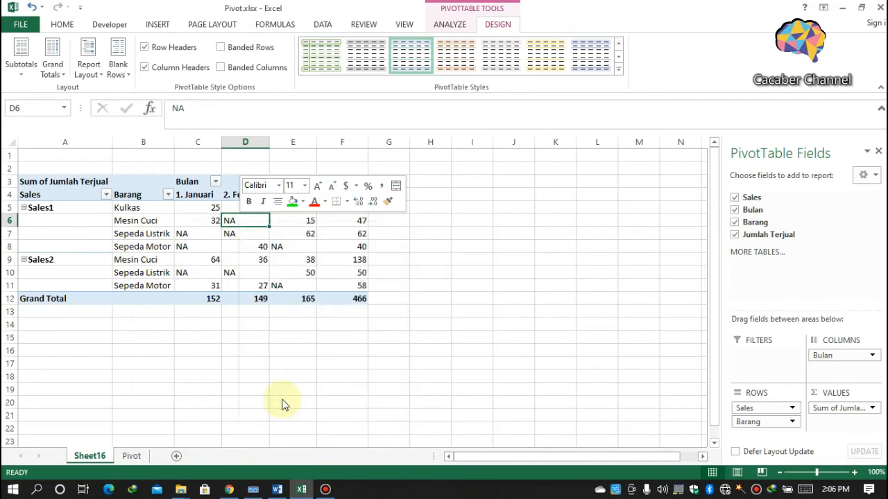
{"action": "left_click_drag", "start_coordinate": [265, 350], "coordinate": [218, 354]}
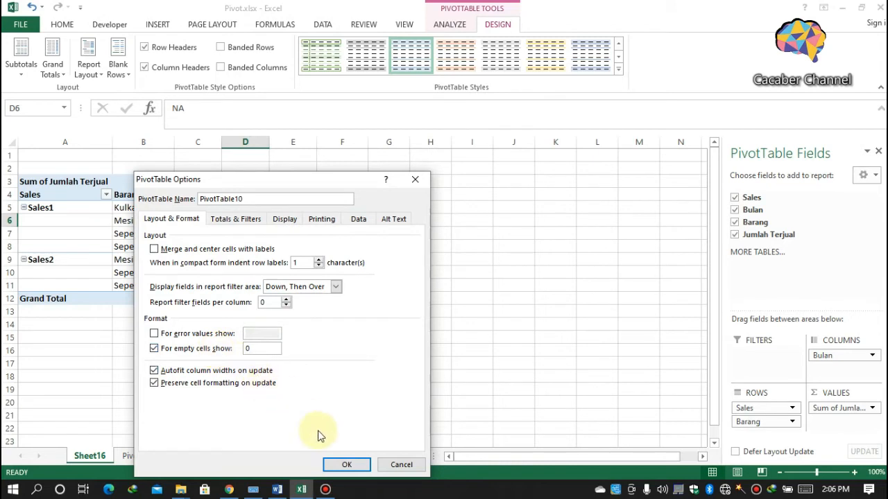
{"action": "left_click", "coordinate": [334, 464]}
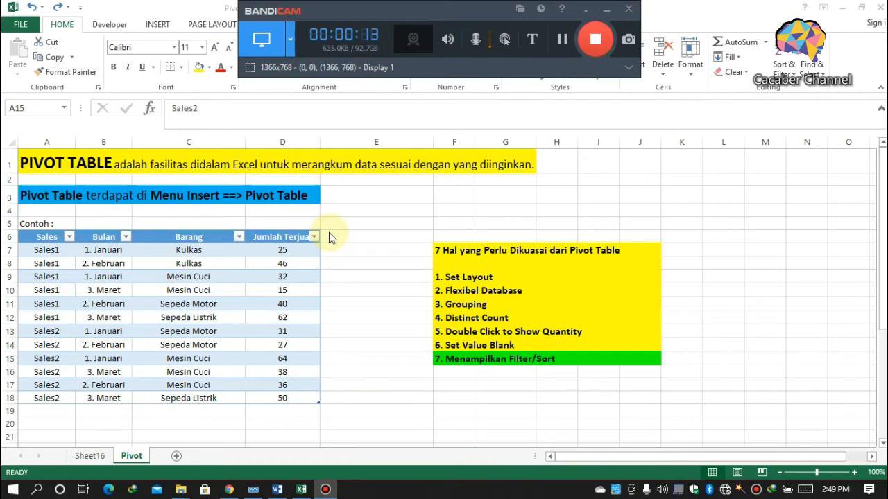
- Return to the pivot table on Sheet16 and move the Bulan field from columns to rows, below Barang
{"action": "left_click", "coordinate": [92, 456]}
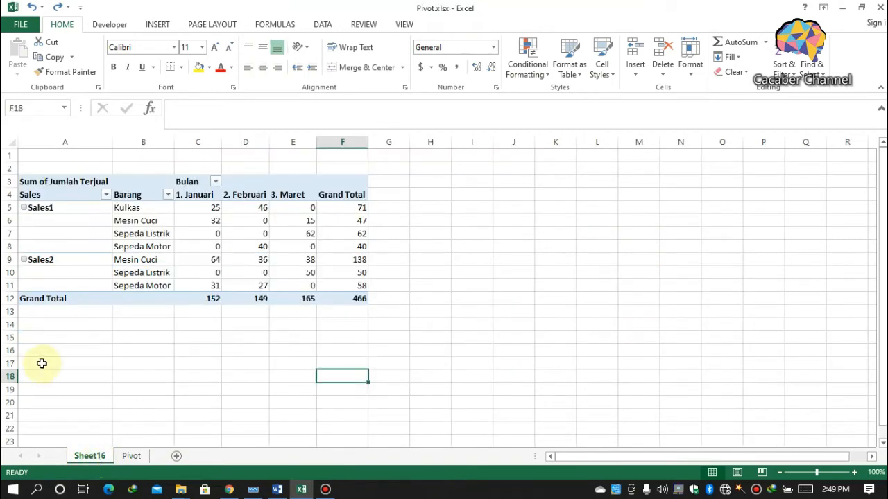
{"action": "left_click", "coordinate": [203, 234]}
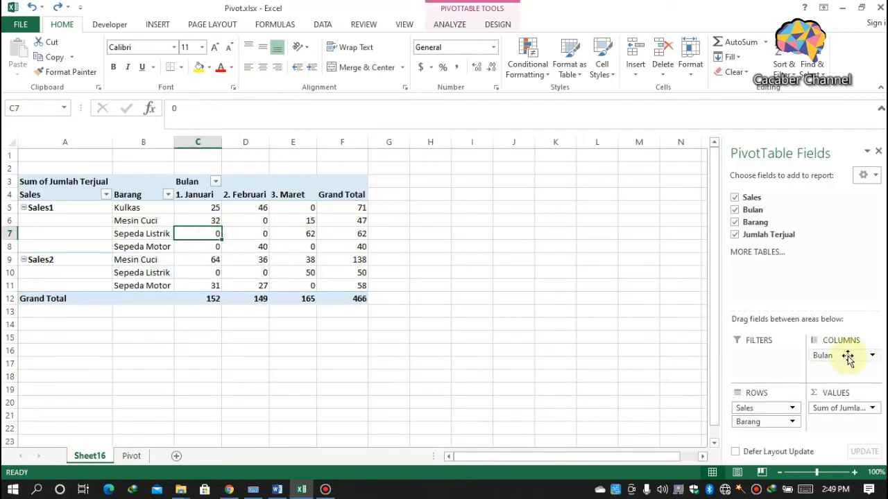
{"action": "left_click_drag", "start_coordinate": [847, 356], "coordinate": [762, 434]}
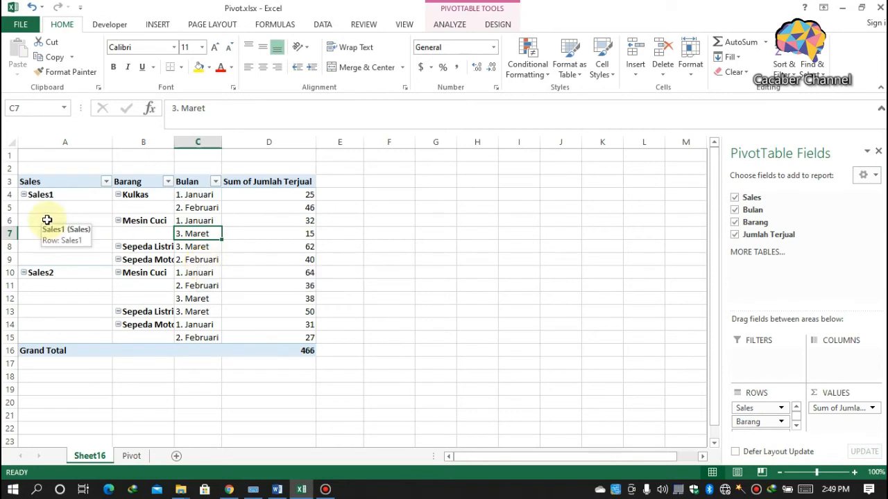
- Change the pivot table's report layout to repeat all item labels for the Sales and Barang fields
{"action": "left_click", "coordinate": [66, 210]}
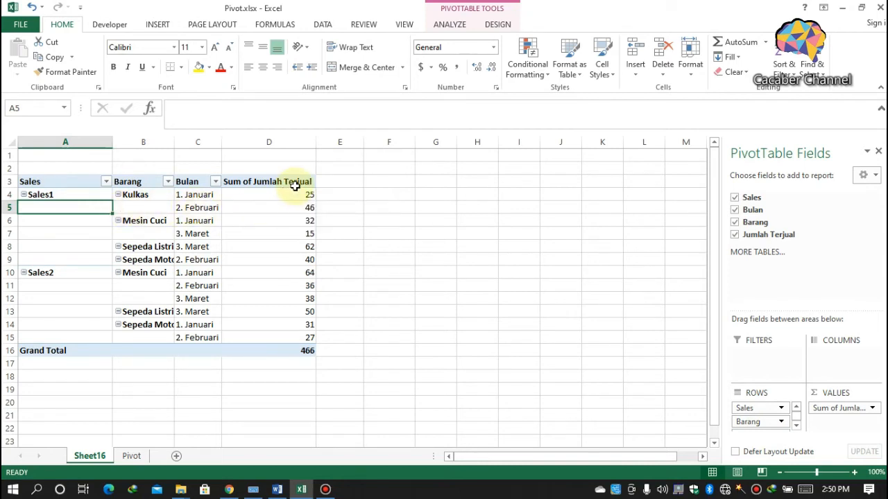
{"action": "left_click_drag", "start_coordinate": [146, 207], "coordinate": [91, 211]}
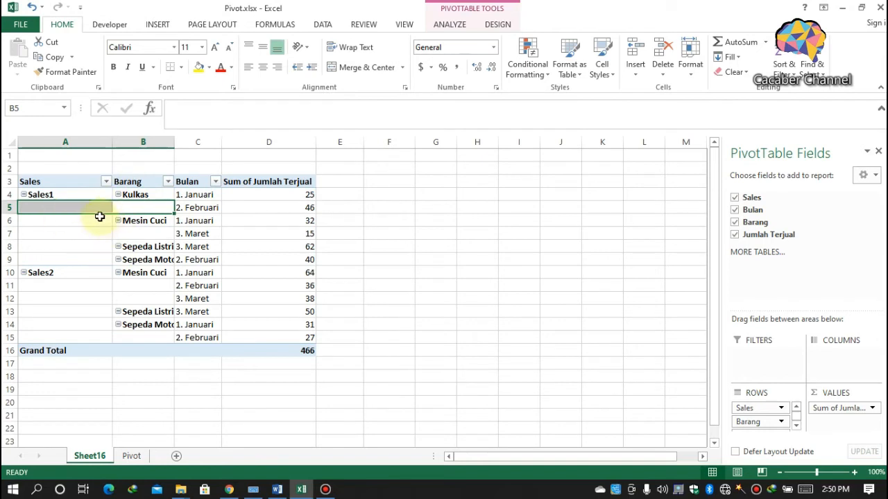
{"action": "left_click", "coordinate": [96, 222]}
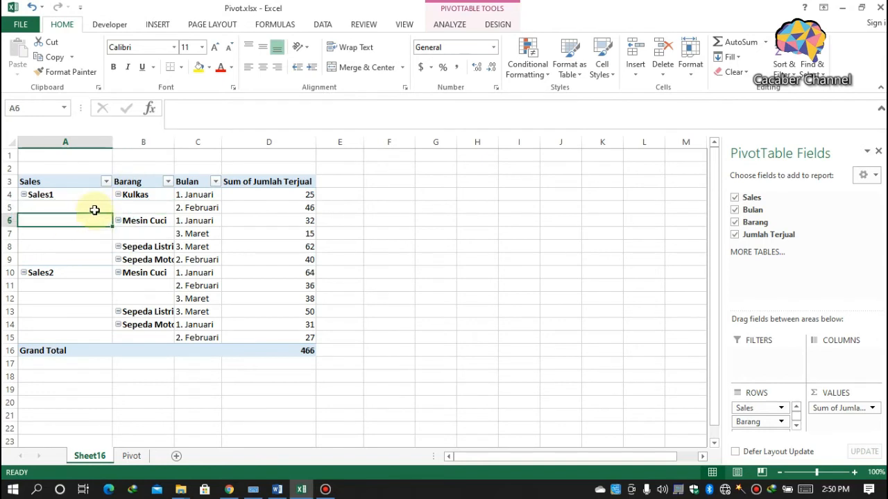
{"action": "left_click", "coordinate": [95, 209]}
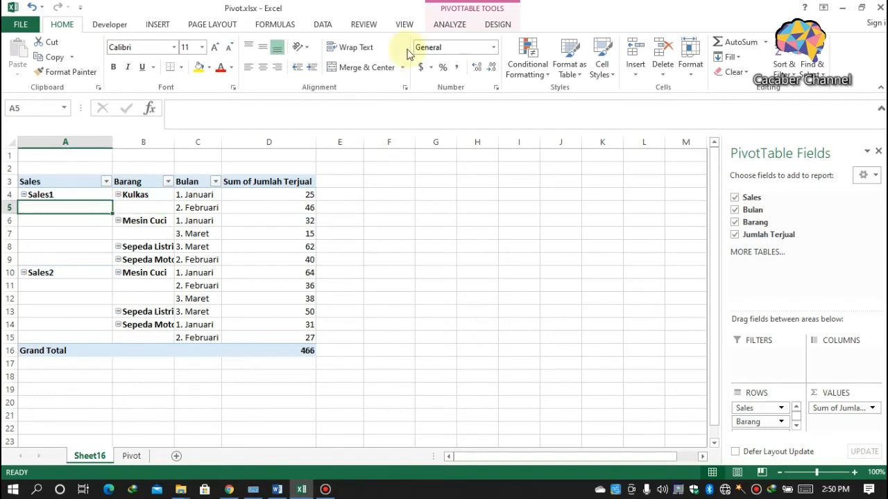
{"action": "left_click", "coordinate": [496, 25]}
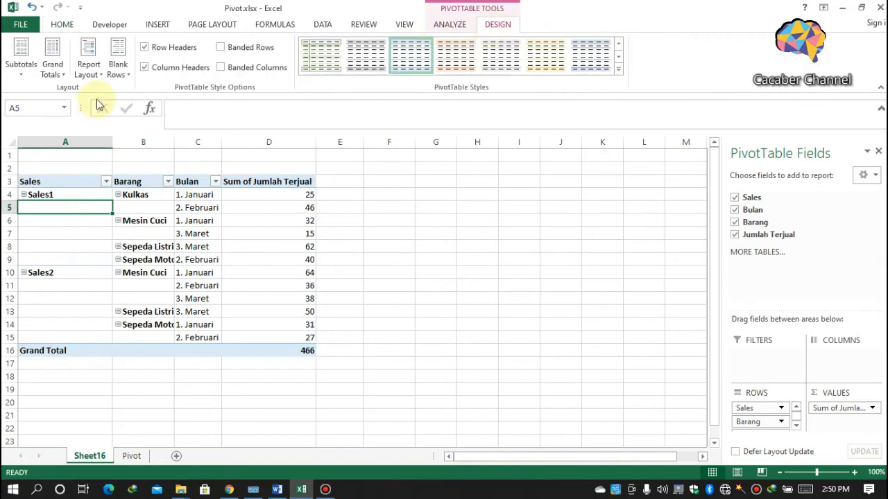
{"action": "left_click", "coordinate": [92, 73]}
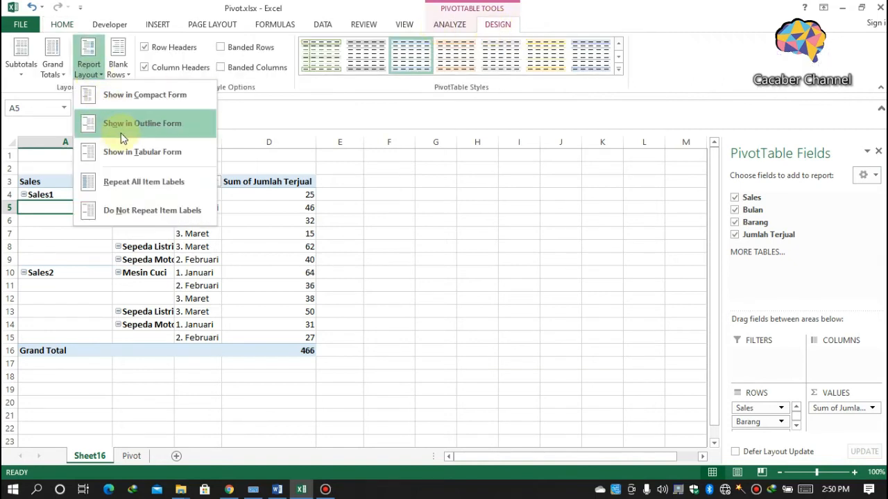
{"action": "left_click", "coordinate": [132, 181]}
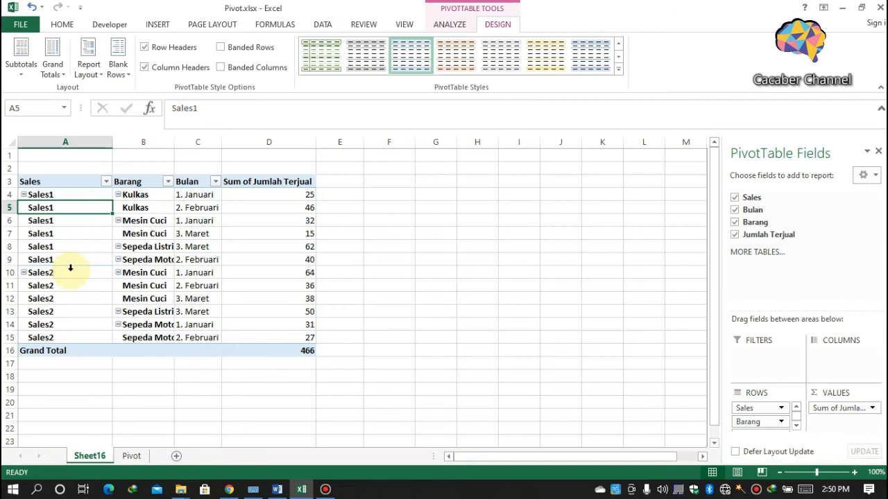
- Compare the Sales, Barang, Bulan and Sum of Jumlah Terjual headers to examine which of them offer sort and filter options
{"action": "left_click", "coordinate": [252, 184]}
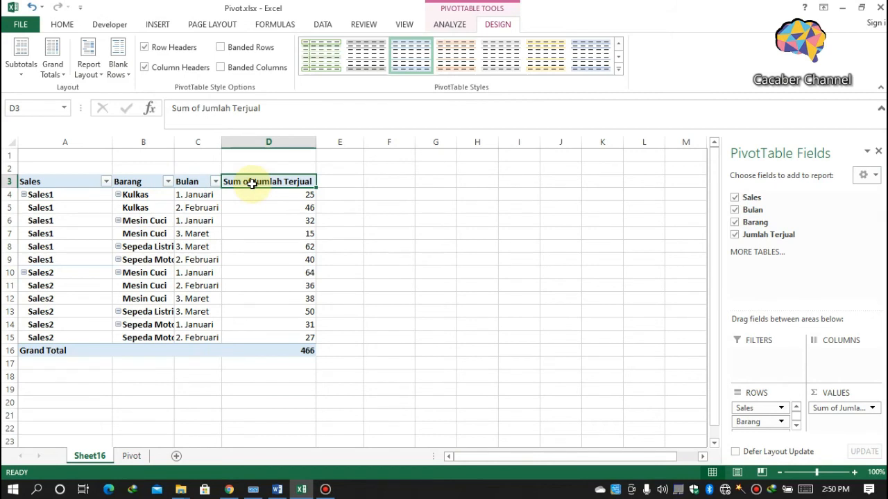
{"action": "left_click", "coordinate": [65, 177]}
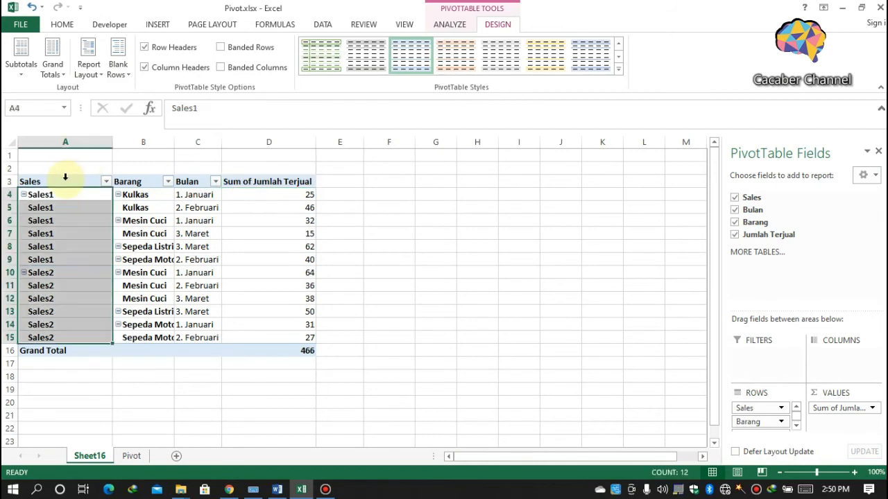
{"action": "left_click", "coordinate": [135, 179]}
{"action": "left_click", "coordinate": [200, 172]}
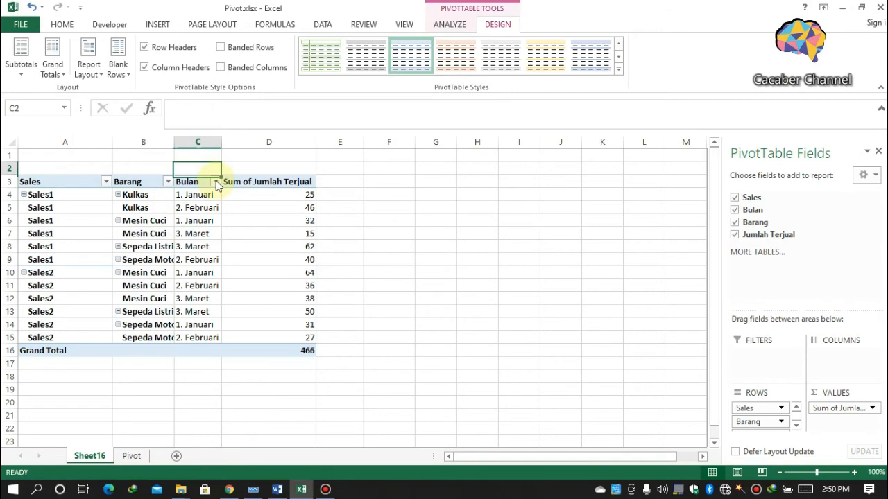
{"action": "left_click", "coordinate": [216, 182]}
{"action": "left_click", "coordinate": [170, 183]}
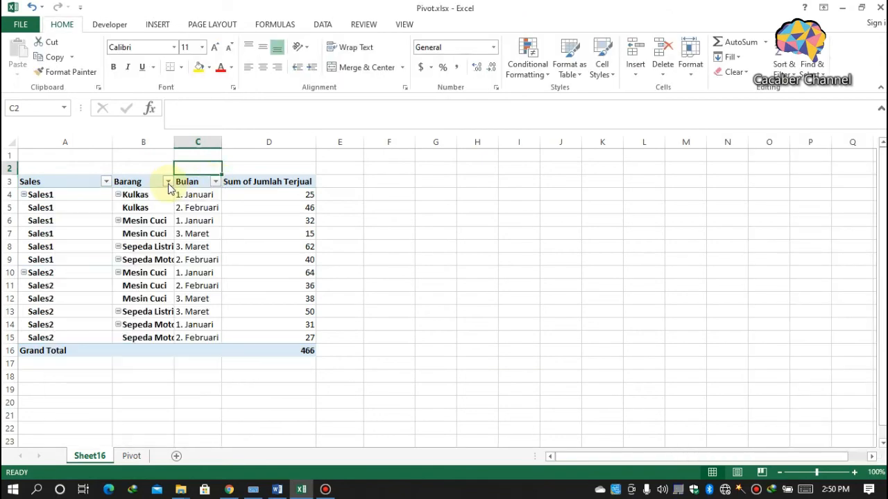
{"action": "left_click", "coordinate": [168, 183]}
{"action": "left_click", "coordinate": [106, 182]}
{"action": "left_click", "coordinate": [106, 181]}
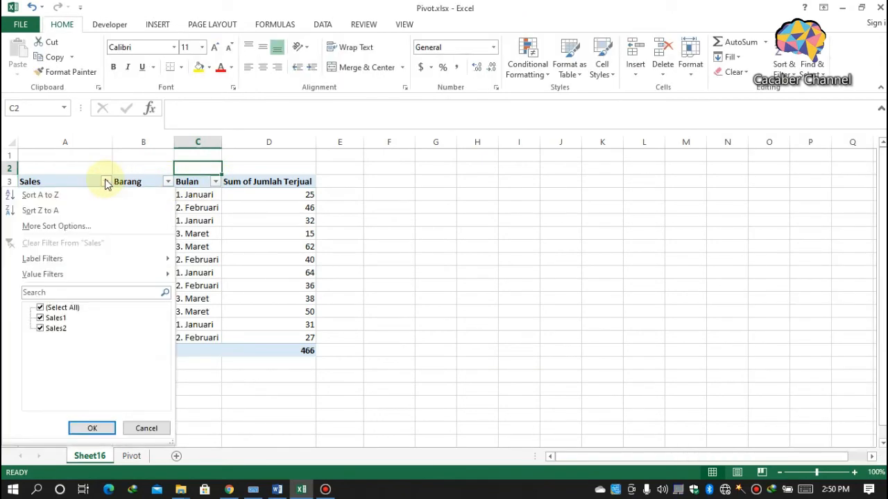
{"action": "left_click", "coordinate": [276, 179]}
{"action": "left_click", "coordinate": [276, 179]}
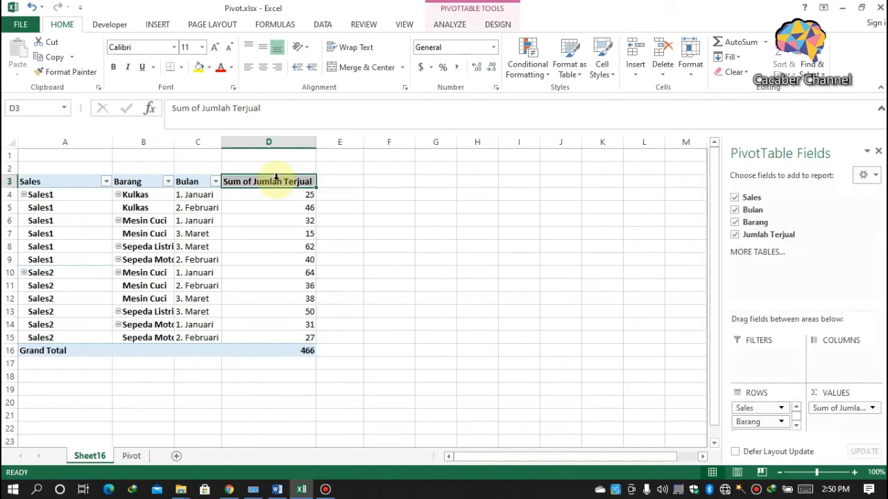
- Turn on Filter from cell E3 beside the pivot headers, check the Sum of Jumlah Terjual filter list, and turn it off again
{"action": "left_click", "coordinate": [339, 183]}
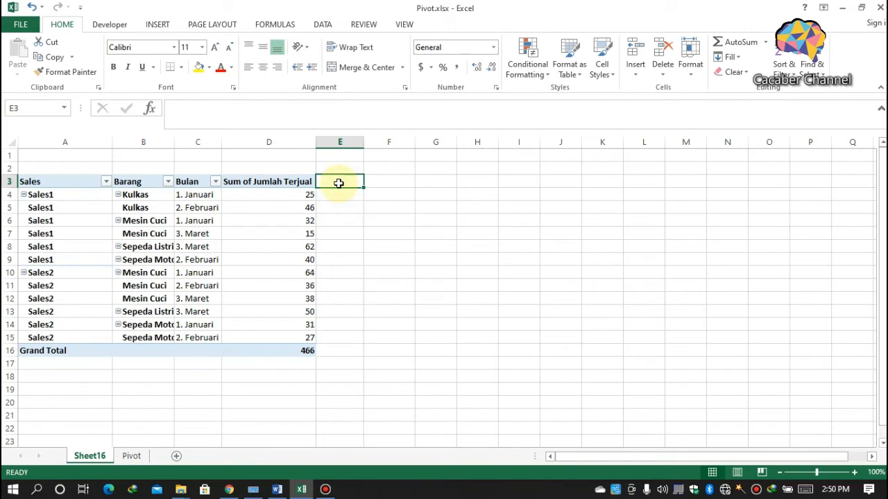
{"action": "left_click", "coordinate": [322, 25]}
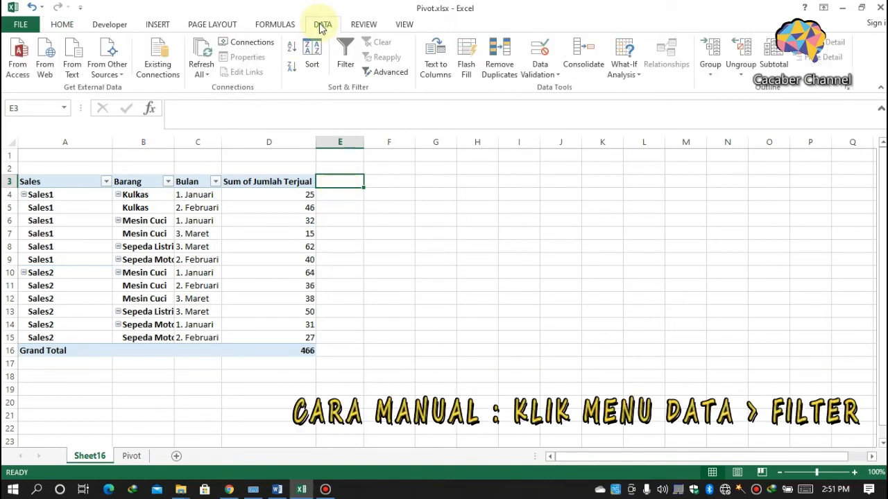
{"action": "left_click", "coordinate": [344, 64]}
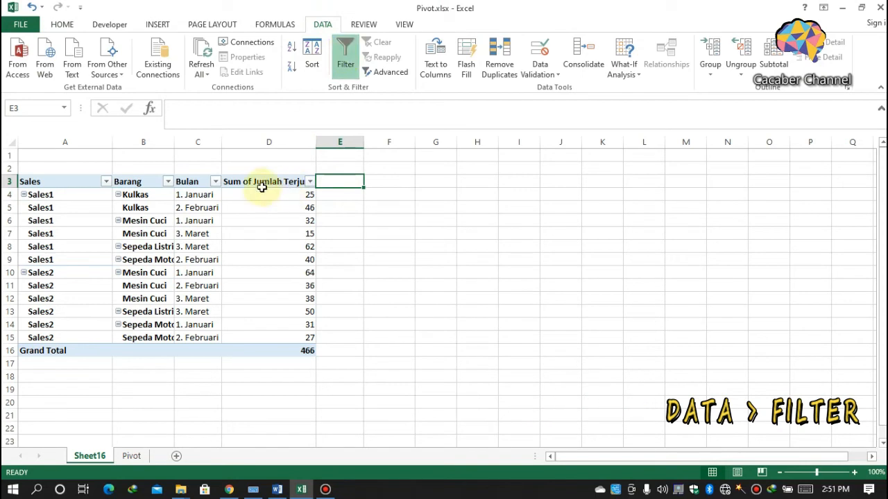
{"action": "left_click", "coordinate": [309, 182]}
{"action": "left_click", "coordinate": [309, 181]}
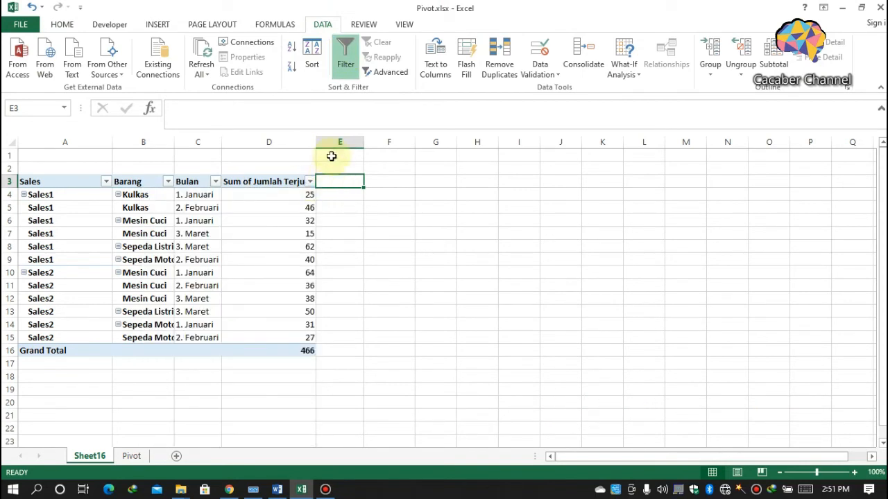
{"action": "left_click", "coordinate": [345, 66]}
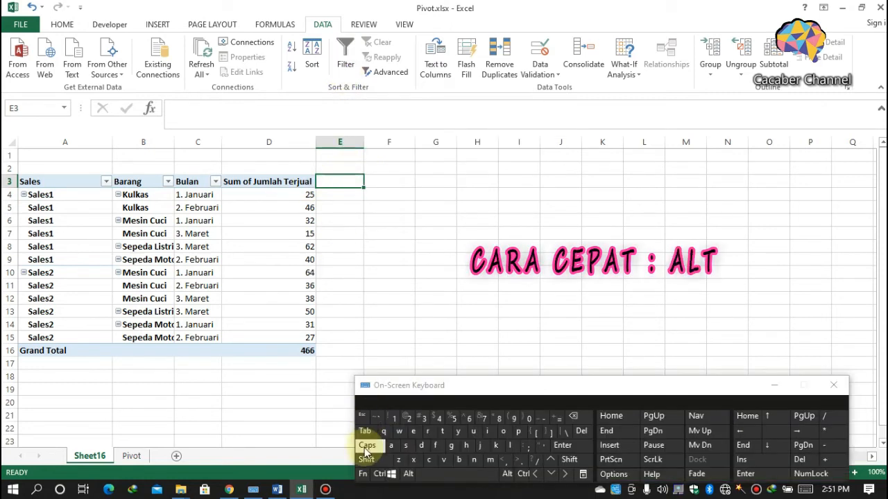
- Turn on Filter from cell E3 so the Sum of Jumlah Terjual header gets sort and filter options
{"action": "key", "text": "alt"}
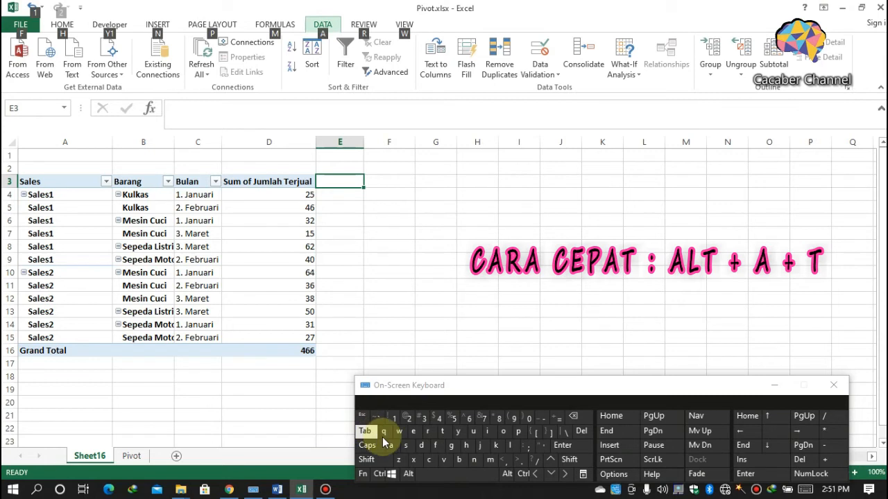
{"action": "left_click", "coordinate": [391, 445]}
{"action": "left_click", "coordinate": [443, 432]}
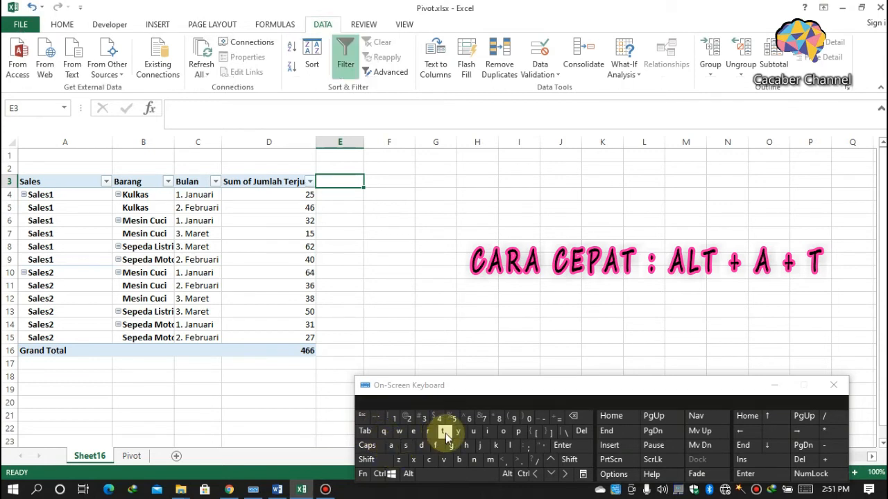
- Filter the Sum of Jumlah Terjual column to show only rows with values less than 40
{"action": "left_click", "coordinate": [309, 182]}
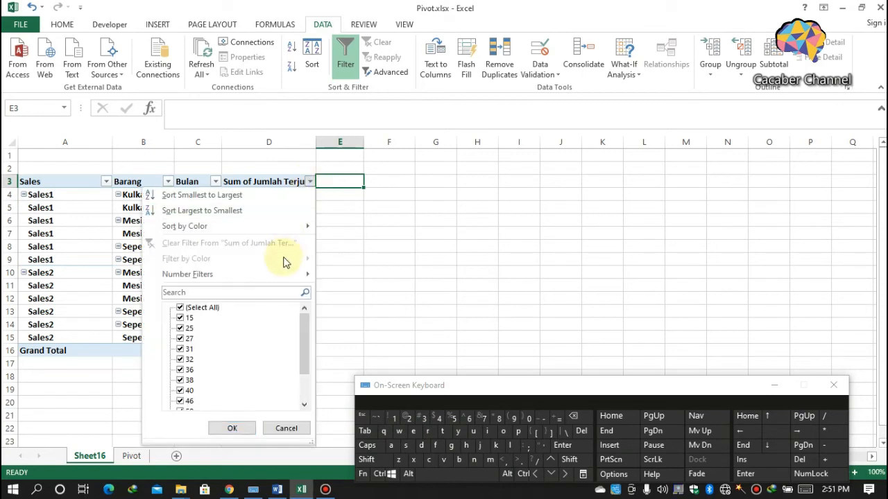
{"action": "mouse_move", "coordinate": [265, 273]}
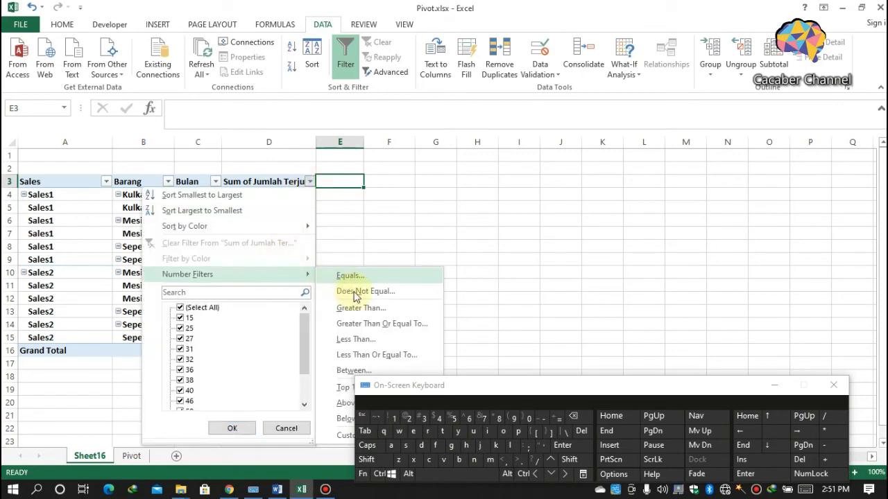
{"action": "left_click", "coordinate": [356, 339]}
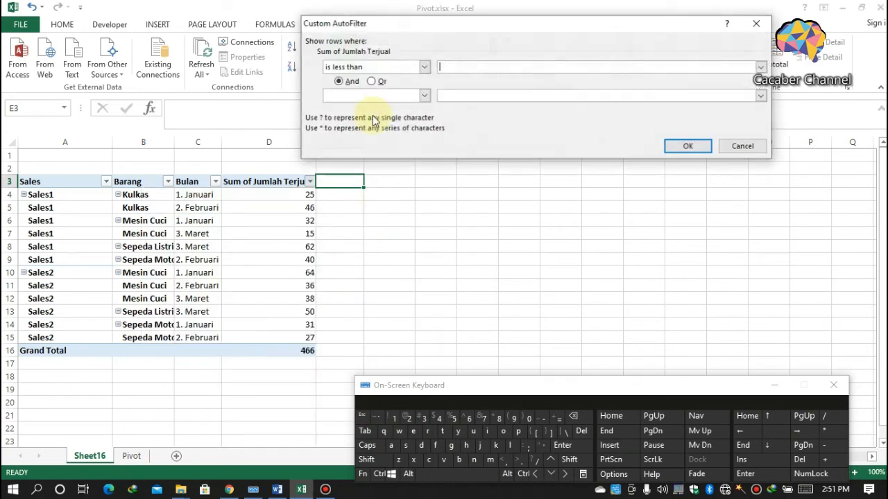
{"action": "left_click", "coordinate": [442, 68]}
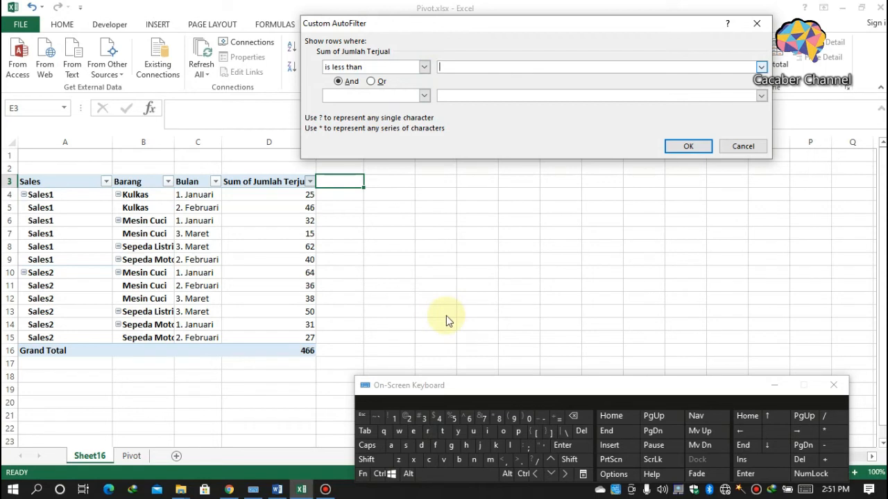
{"action": "left_click", "coordinate": [438, 418]}
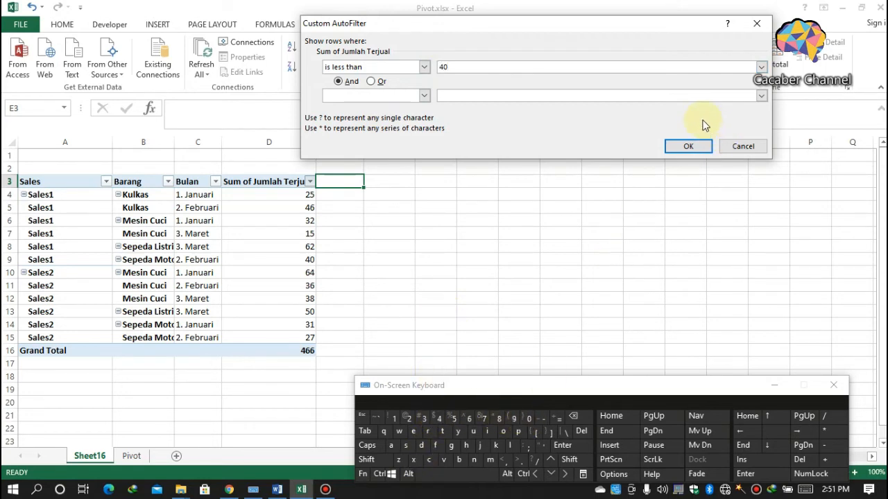
{"action": "left_click", "coordinate": [693, 146]}
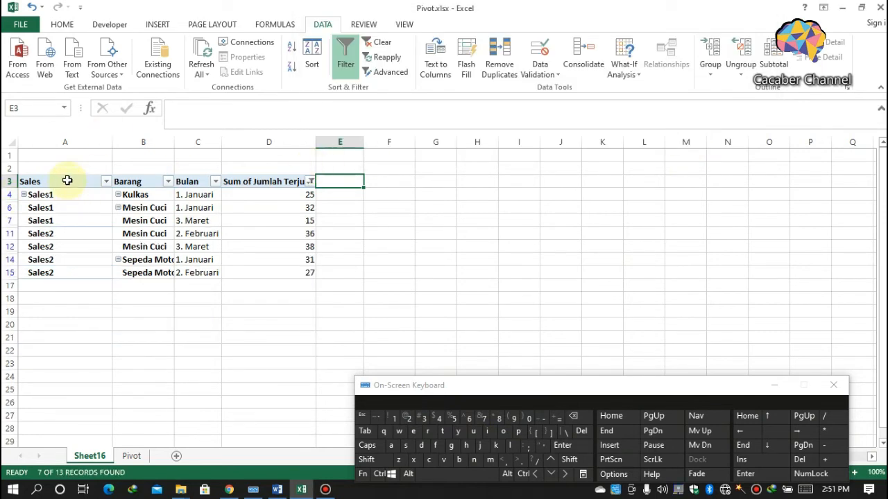
- Change the Sum of Jumlah Terjual number filter to show values greater than 20
{"action": "left_click", "coordinate": [310, 183]}
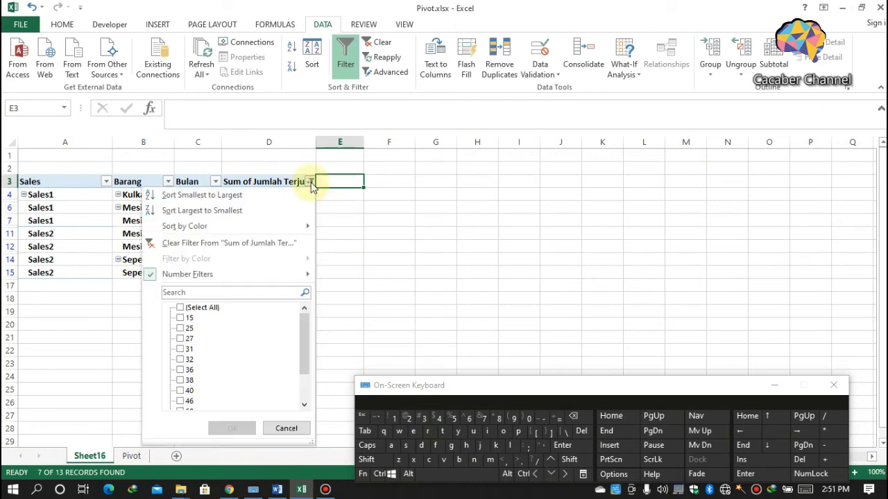
{"action": "mouse_move", "coordinate": [292, 280]}
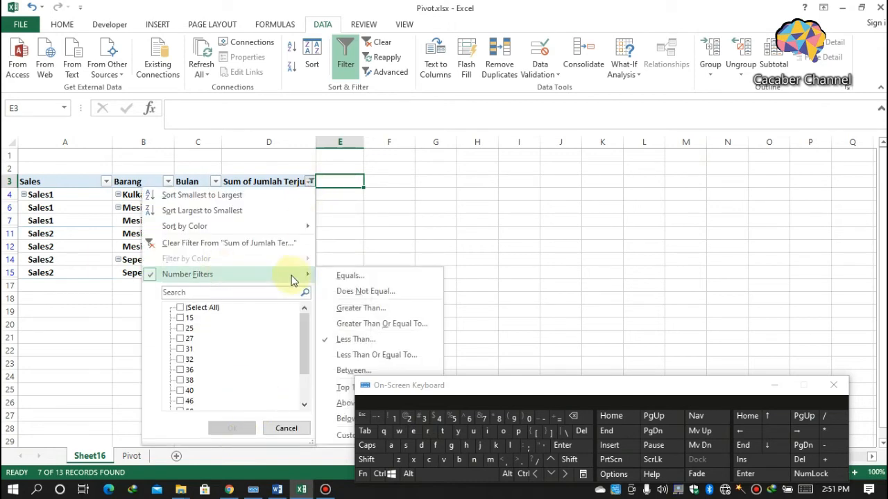
{"action": "left_click", "coordinate": [360, 309]}
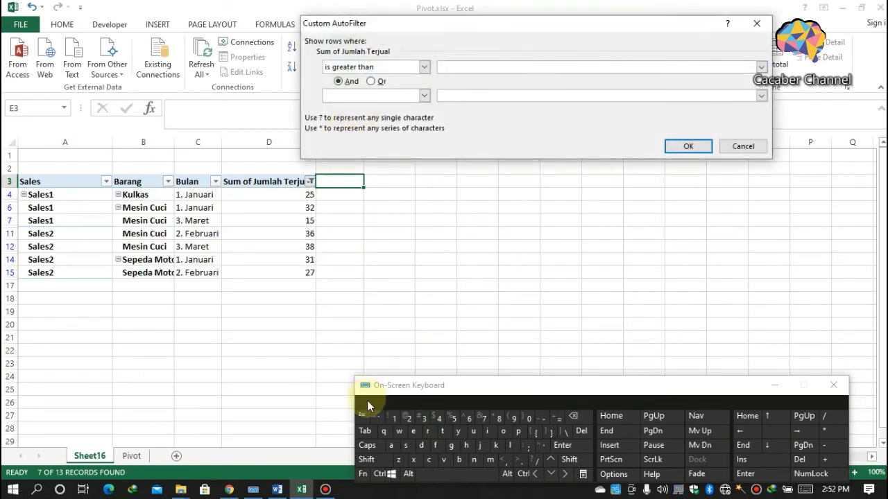
{"action": "left_click", "coordinate": [408, 419]}
{"action": "left_click", "coordinate": [529, 418]}
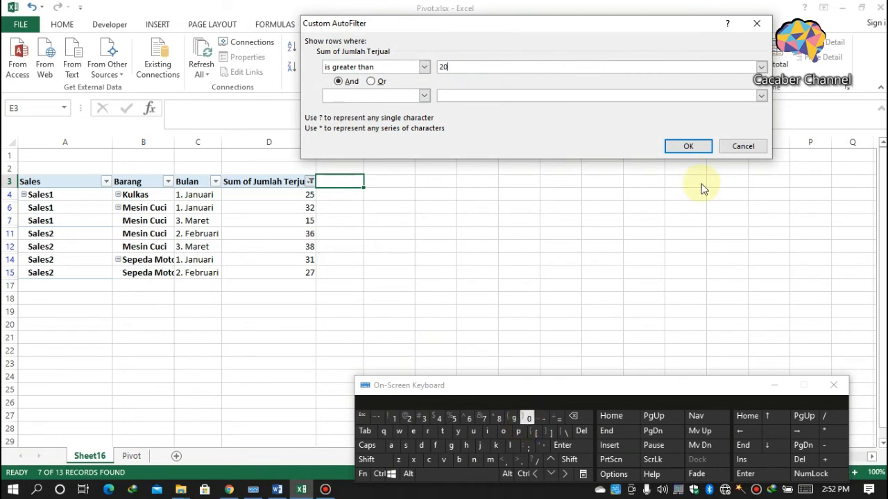
{"action": "left_click", "coordinate": [688, 146]}
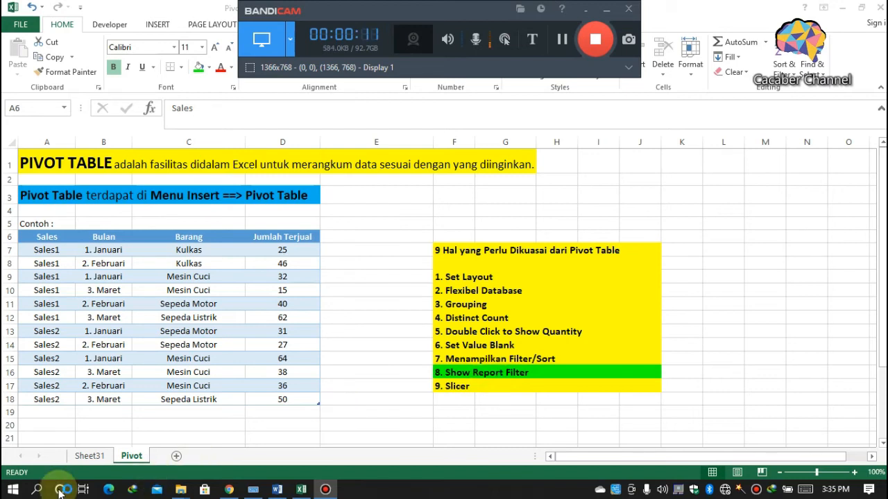
- Go to the pivot table on Sheet31 and move the Barang field from rows to filters
{"action": "left_click", "coordinate": [91, 456]}
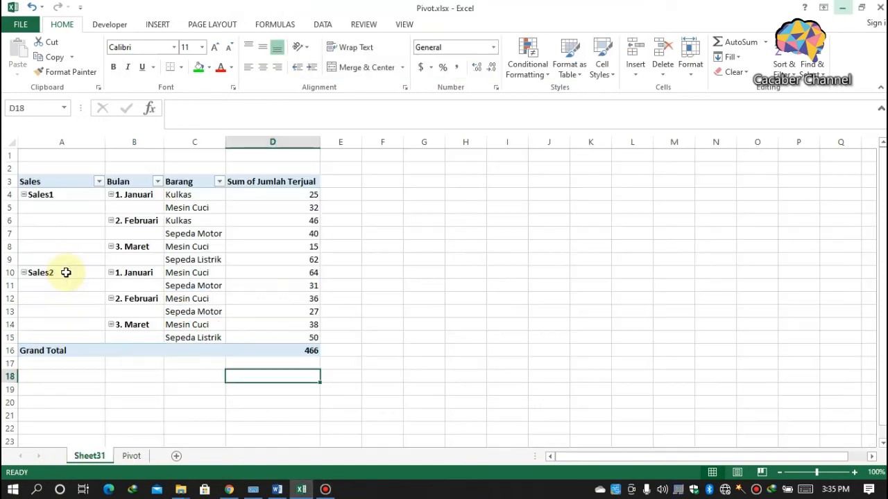
{"action": "left_click", "coordinate": [173, 280]}
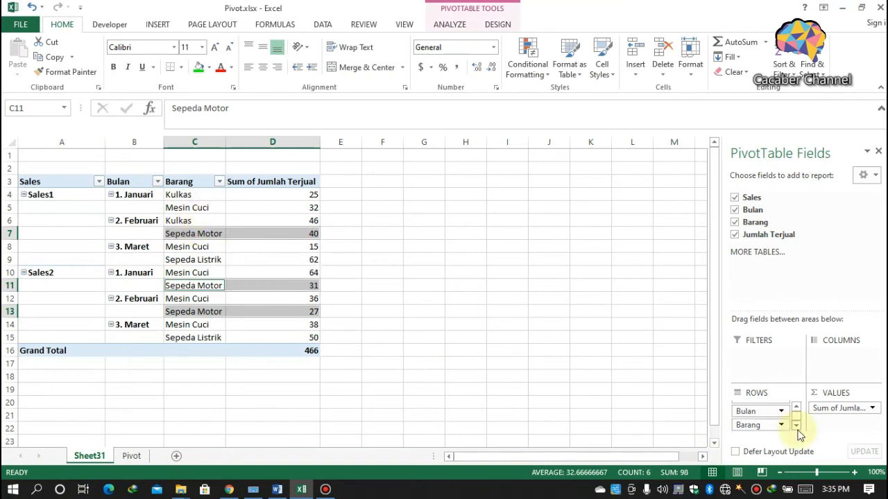
{"action": "left_click_drag", "start_coordinate": [756, 421], "coordinate": [756, 360]}
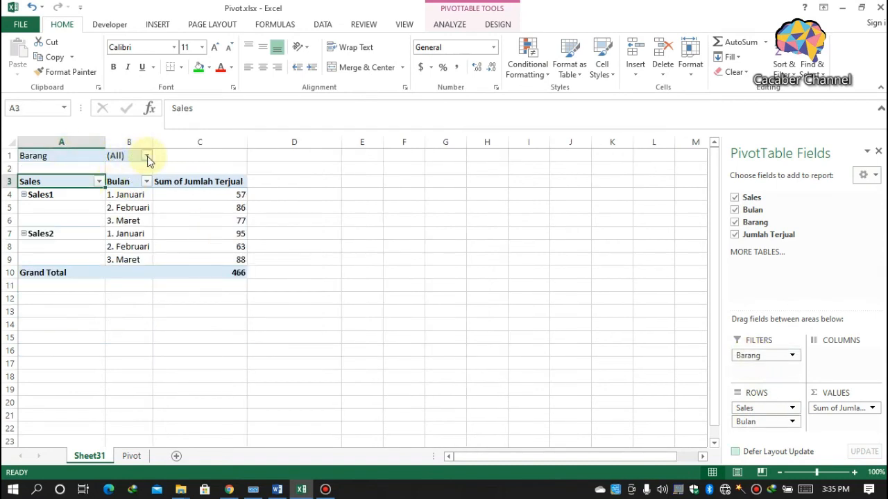
- Set the Barang report filter to Kulkas and switch it to Mesin Cuci
{"action": "left_click", "coordinate": [146, 155]}
{"action": "left_click", "coordinate": [31, 195]}
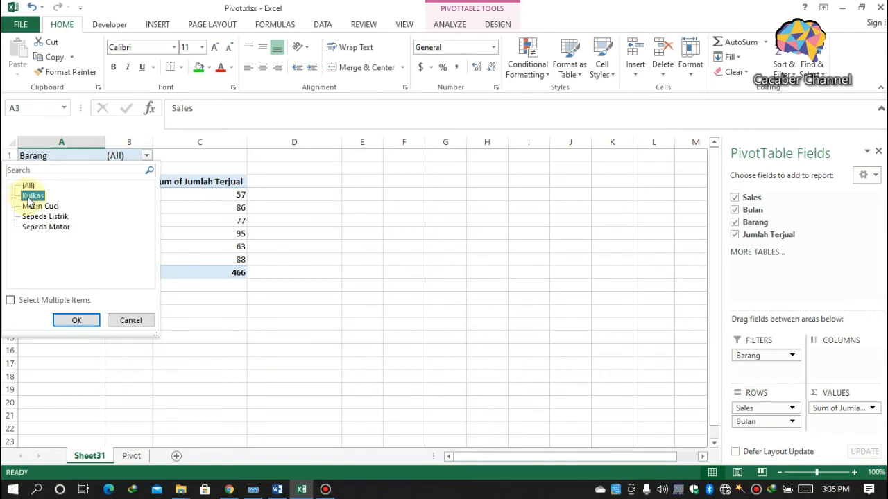
{"action": "left_click", "coordinate": [77, 321]}
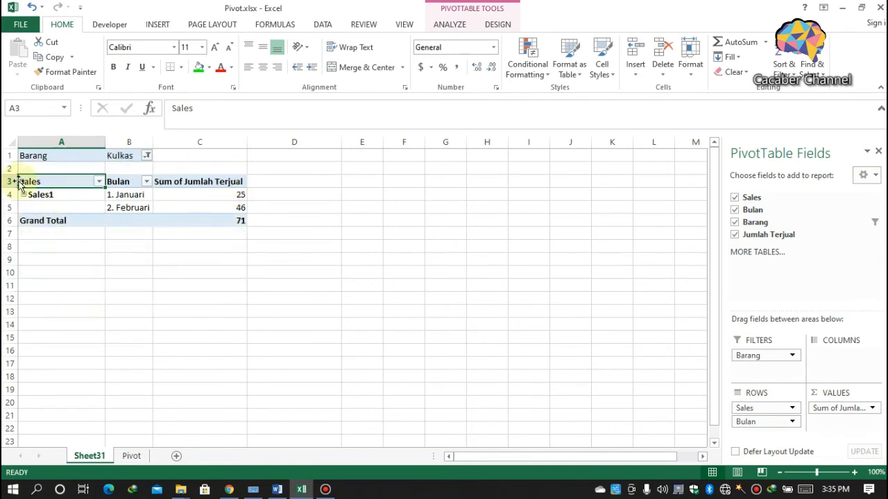
{"action": "left_click", "coordinate": [147, 156]}
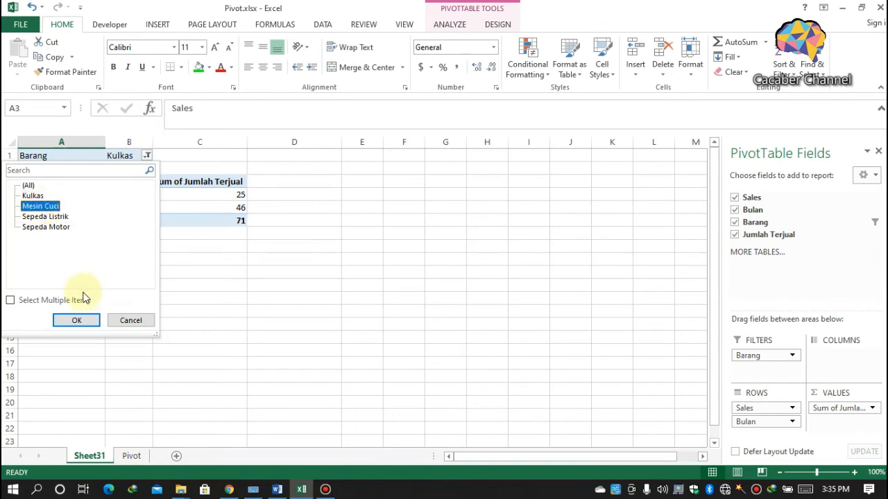
{"action": "left_click", "coordinate": [77, 321]}
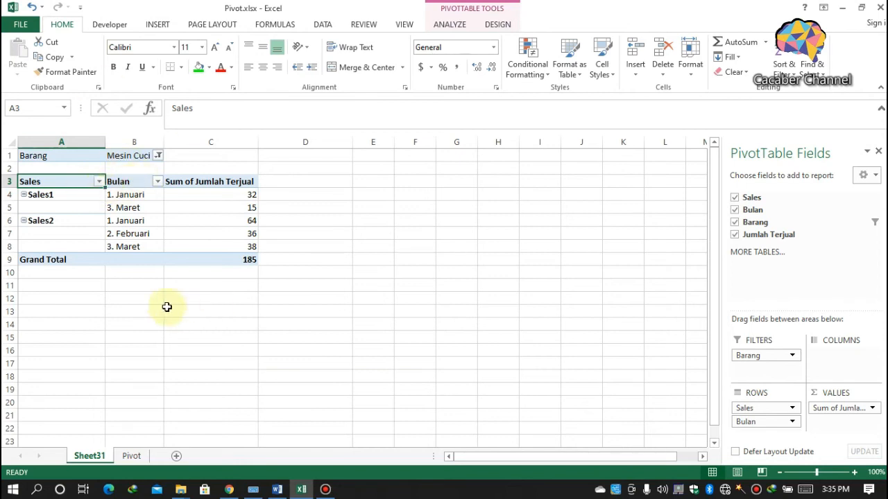
- Set the Barang report filter back to Kulkas
{"action": "left_click", "coordinate": [158, 158]}
{"action": "left_click", "coordinate": [38, 196]}
{"action": "left_click", "coordinate": [82, 321]}
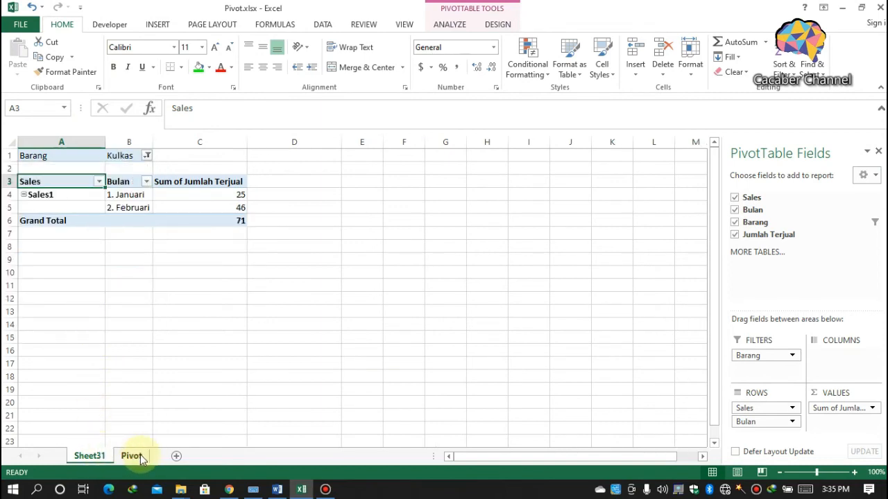
- Filter the Sheet31 pivot table by Barang to show only Mesin Cuci
{"action": "right_click", "coordinate": [101, 464]}
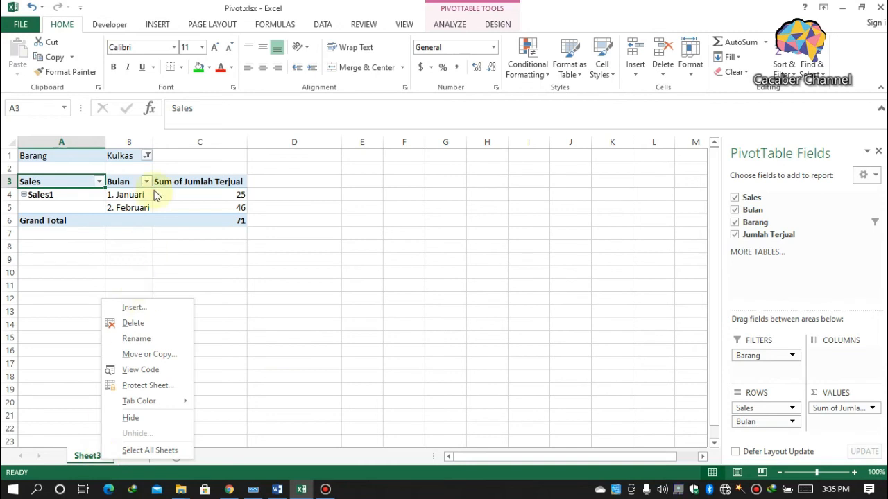
{"action": "left_click", "coordinate": [147, 156]}
{"action": "left_click", "coordinate": [146, 156]}
{"action": "left_click", "coordinate": [40, 206]}
{"action": "key", "text": "Return"}
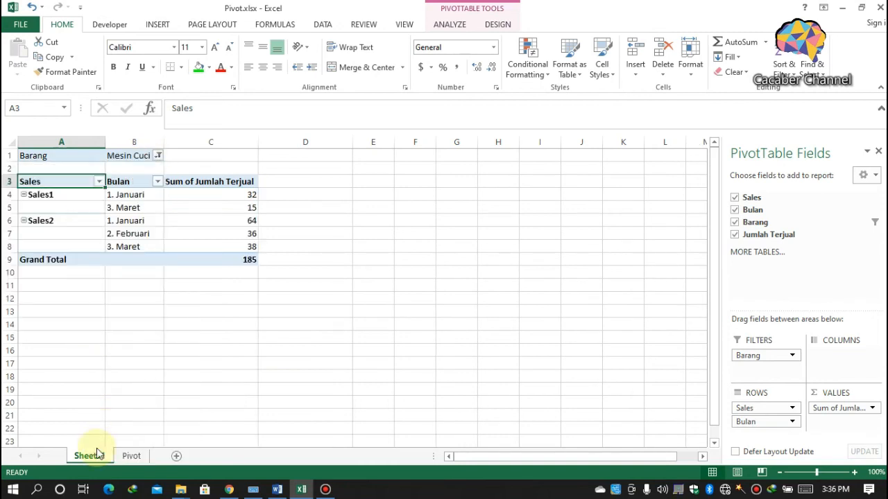
- Create a copy of Sheet31 with its Mesin Cuci pivot table at the end of the Pivot.xlsx workbook
{"action": "right_click", "coordinate": [91, 455]}
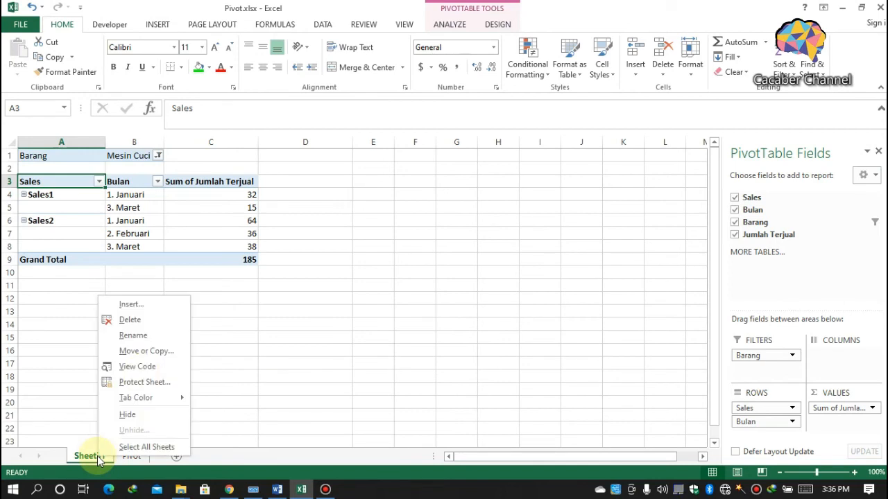
{"action": "left_click", "coordinate": [142, 352]}
{"action": "left_click", "coordinate": [86, 406]}
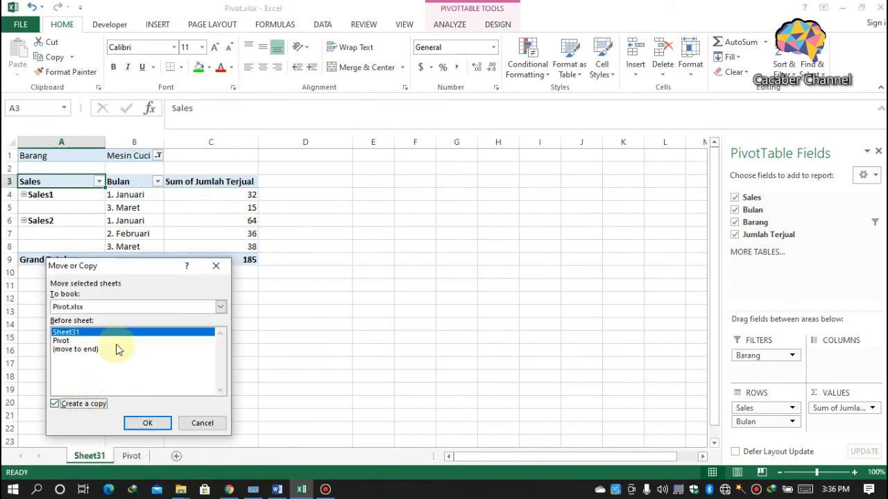
{"action": "left_click", "coordinate": [87, 349]}
{"action": "left_click", "coordinate": [145, 421]}
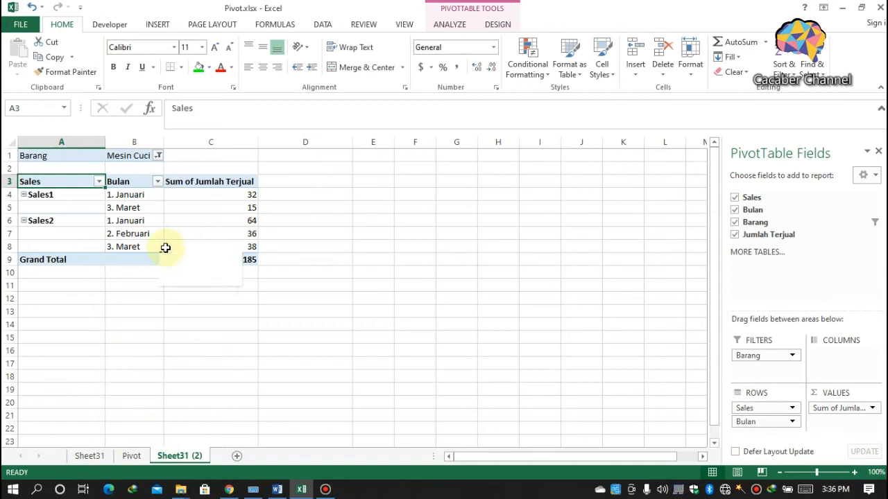
- Return to the original Sheet31 and set its Barang report filter to Sepeda Listrik
{"action": "left_click", "coordinate": [101, 463]}
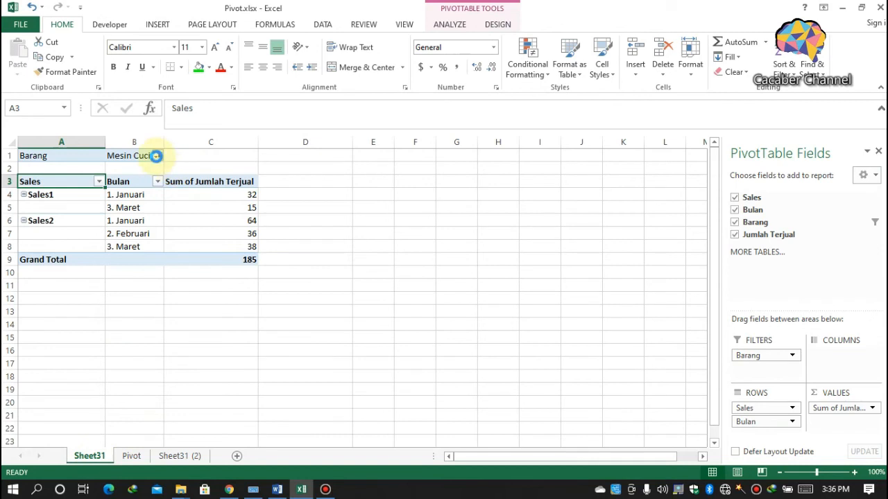
{"action": "left_click", "coordinate": [158, 156]}
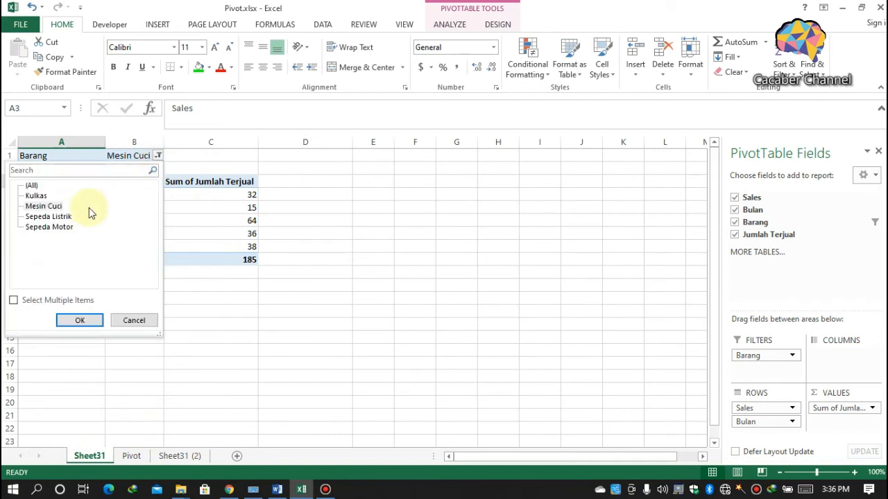
{"action": "left_click", "coordinate": [88, 320]}
- Create another copy of Sheet31 with its Sepeda Listrik pivot table at the end of the workbook
{"action": "right_click", "coordinate": [87, 459]}
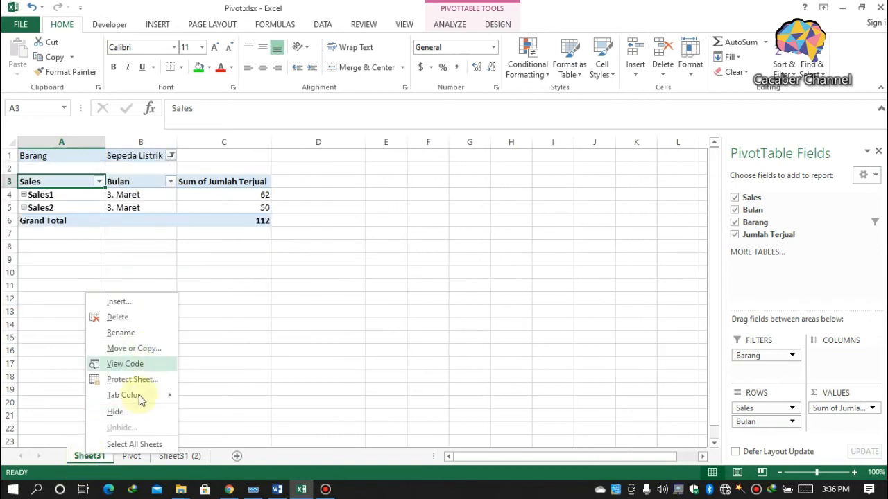
{"action": "left_click", "coordinate": [135, 349]}
{"action": "left_click", "coordinate": [80, 397]}
{"action": "left_click", "coordinate": [82, 353]}
{"action": "left_click", "coordinate": [156, 421]}
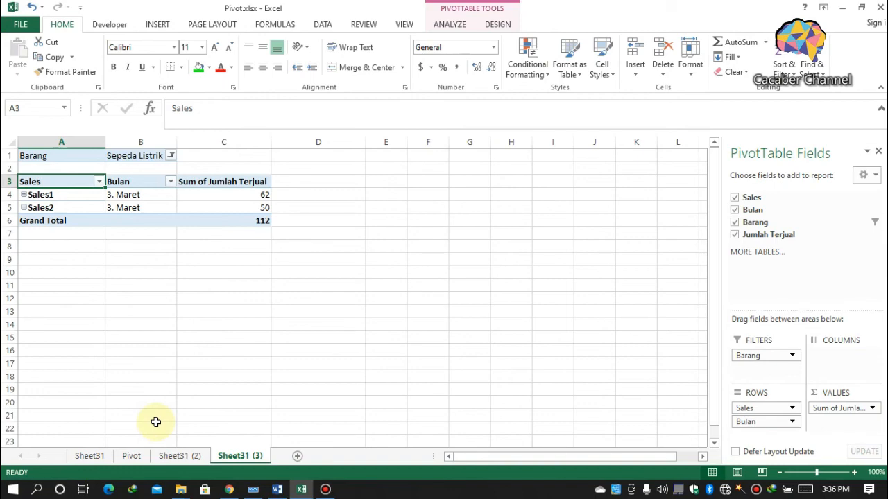
- Generate a separate sheet for each Barang item from Sheet31's pivot table using Show Report Filter Pages, and view the Mesin Cuci and Sepeda Motor sheets
{"action": "left_click", "coordinate": [132, 457]}
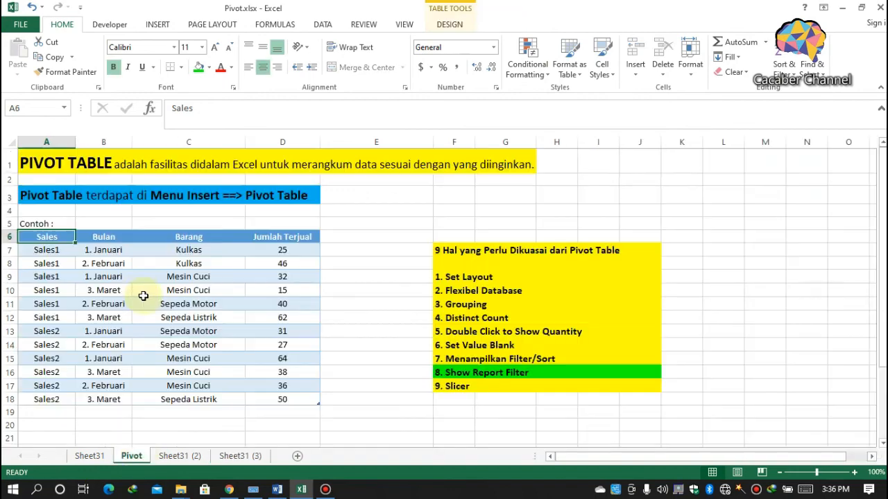
{"action": "left_click", "coordinate": [97, 458]}
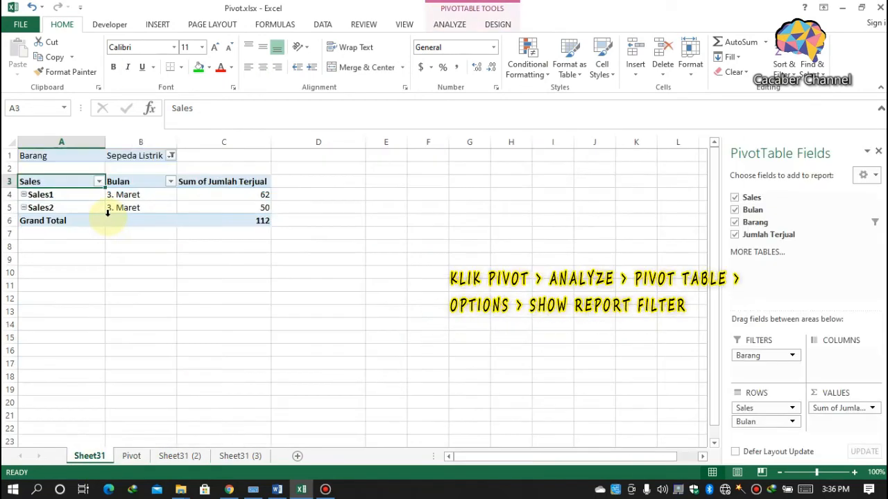
{"action": "left_click", "coordinate": [104, 208]}
{"action": "left_click", "coordinate": [104, 210]}
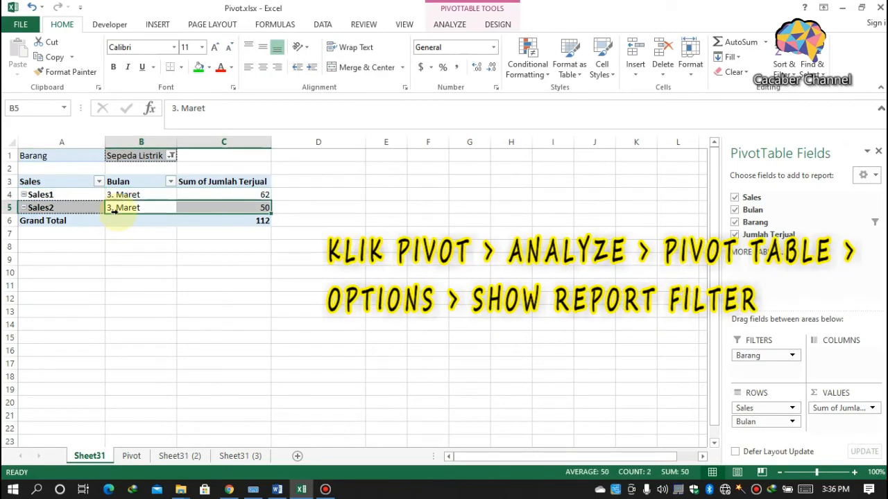
{"action": "left_click", "coordinate": [446, 21]}
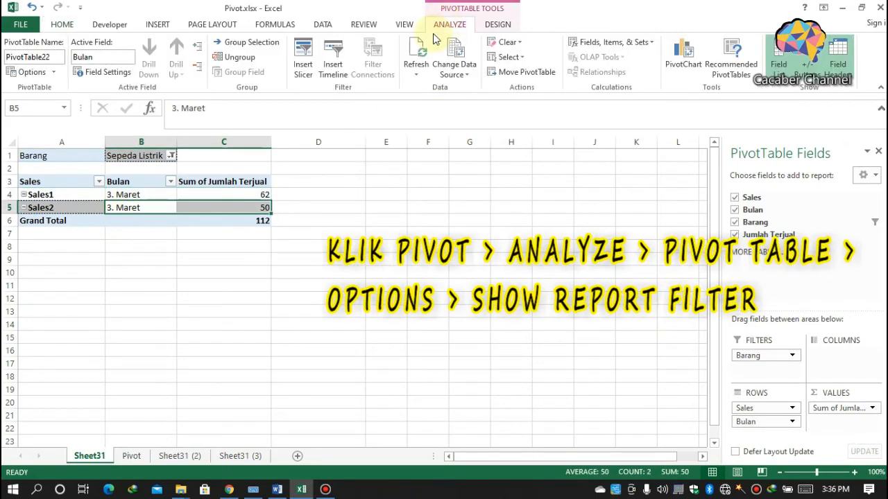
{"action": "left_click", "coordinate": [54, 73]}
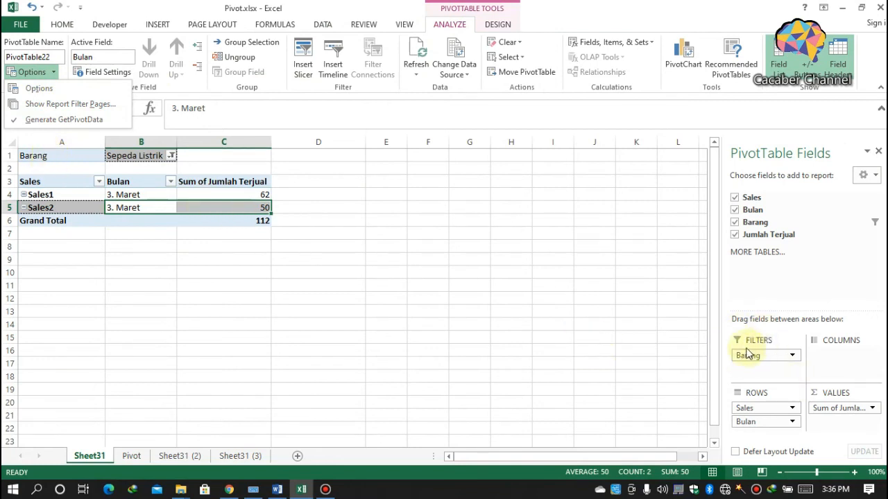
{"action": "left_click", "coordinate": [33, 108]}
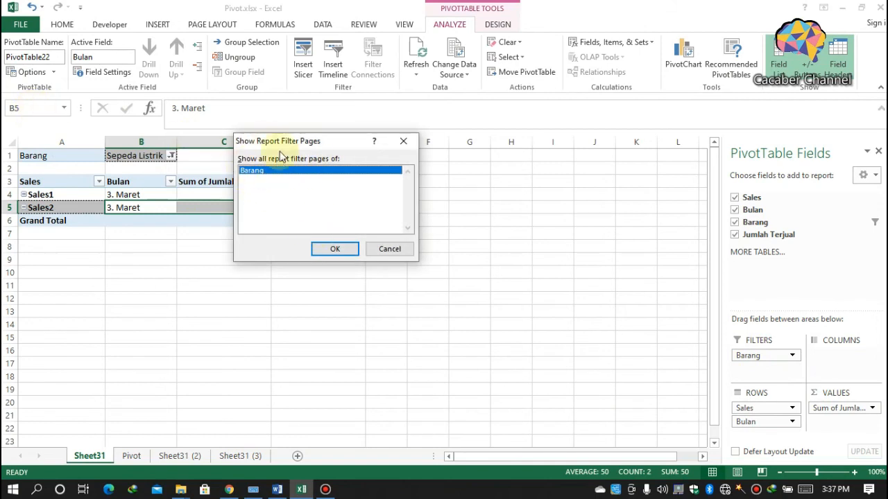
{"action": "left_click", "coordinate": [333, 248]}
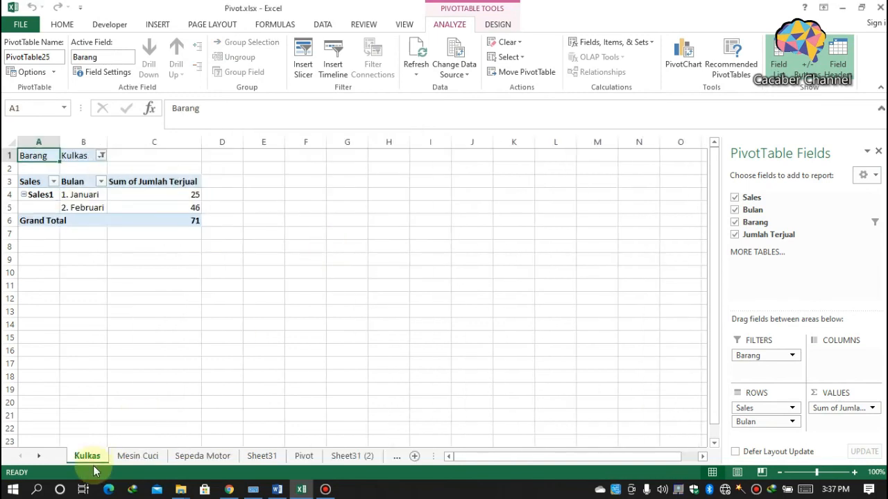
{"action": "left_click", "coordinate": [147, 459]}
{"action": "left_click", "coordinate": [215, 458]}
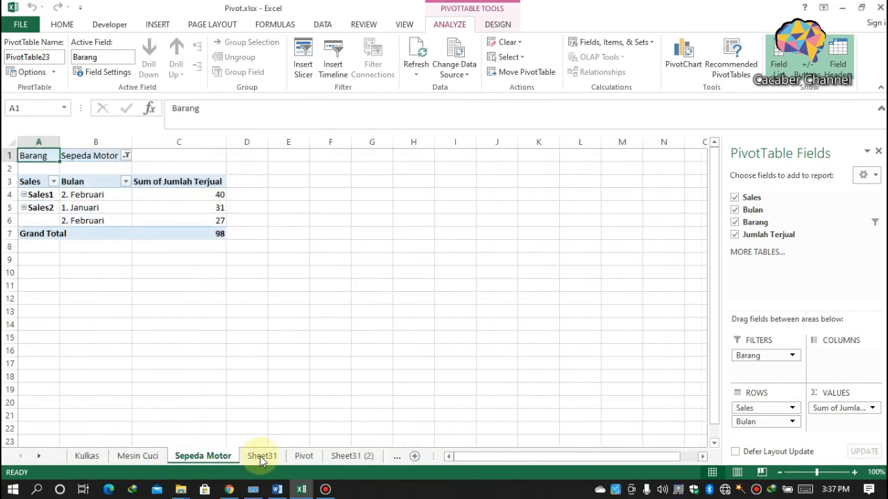
{"action": "left_click", "coordinate": [262, 457]}
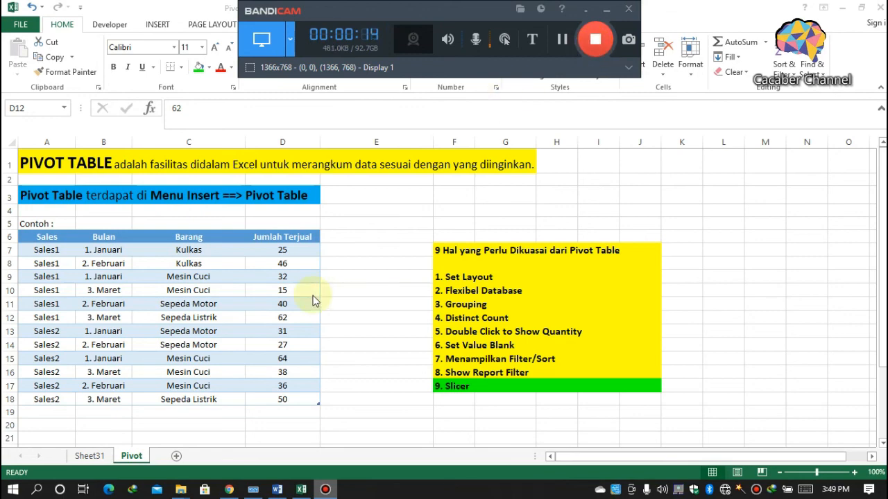
- Insert a Barang slicer for the pivot table on Sheet31 and place it beside the table, starting in column D
{"action": "left_click", "coordinate": [89, 456]}
{"action": "mouse_move", "coordinate": [119, 233]}
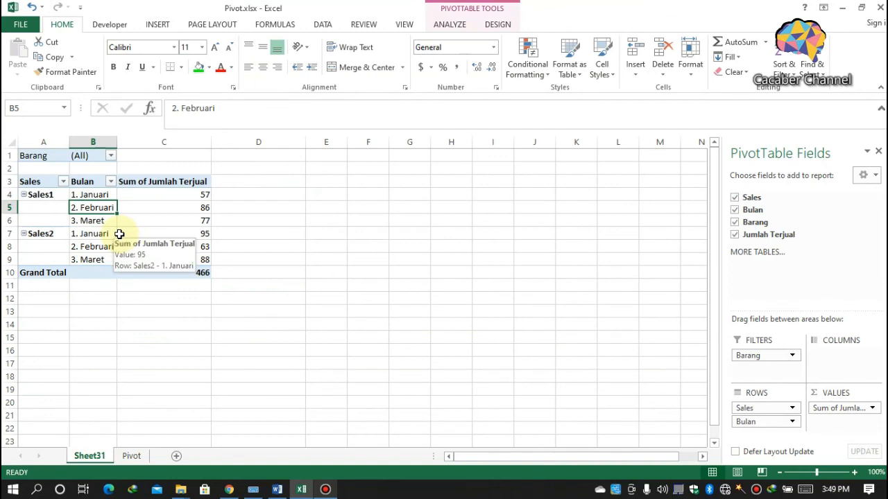
{"action": "left_click", "coordinate": [103, 234]}
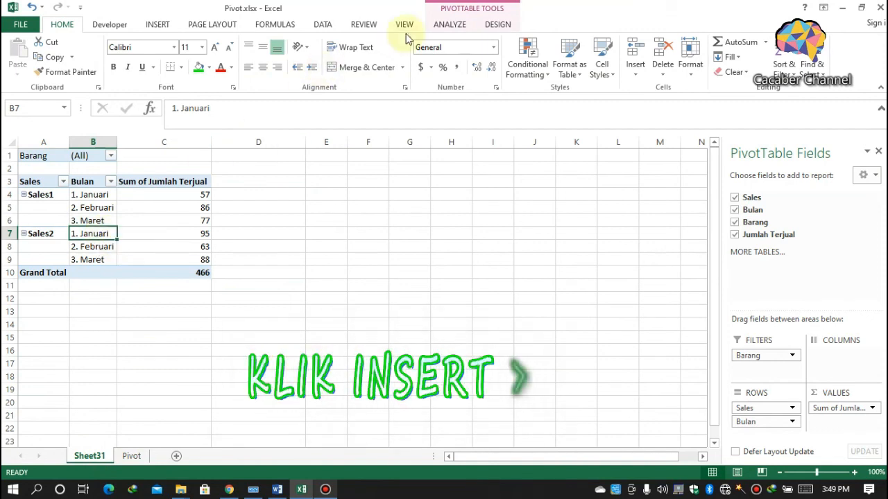
{"action": "left_click", "coordinate": [158, 26]}
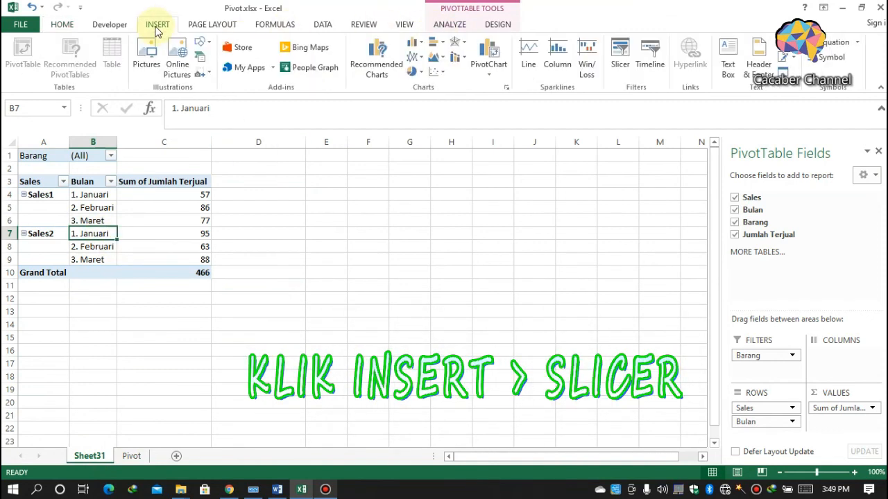
{"action": "left_click", "coordinate": [621, 55]}
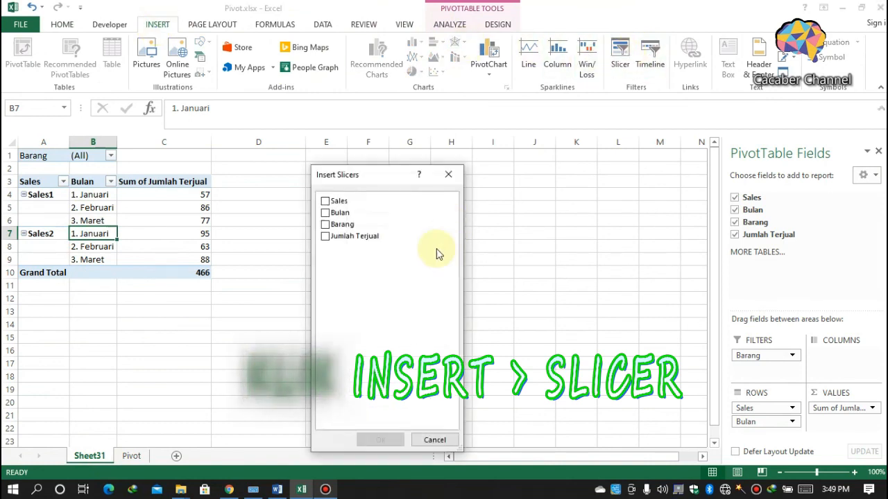
{"action": "left_click", "coordinate": [346, 226]}
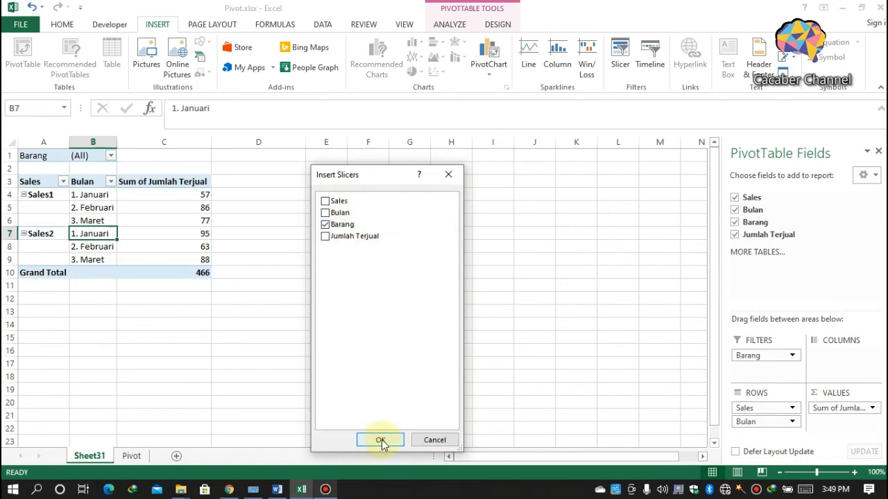
{"action": "left_click", "coordinate": [381, 441]}
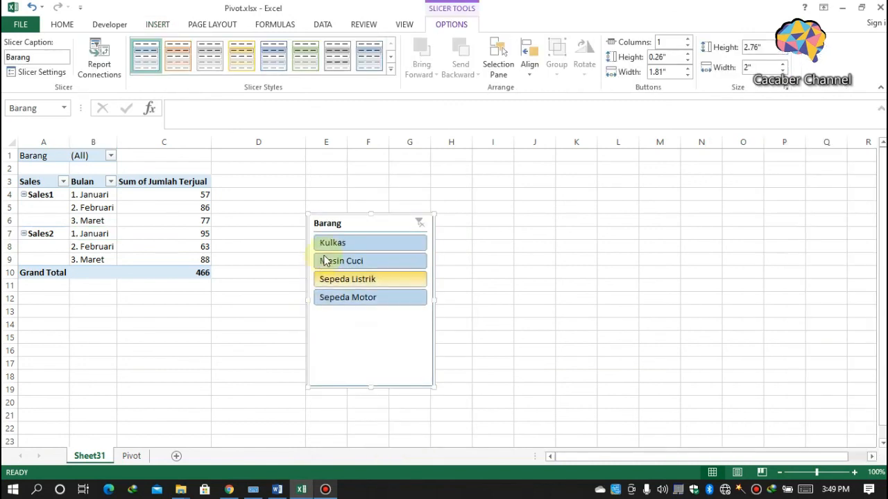
{"action": "left_click_drag", "start_coordinate": [335, 229], "coordinate": [264, 186]}
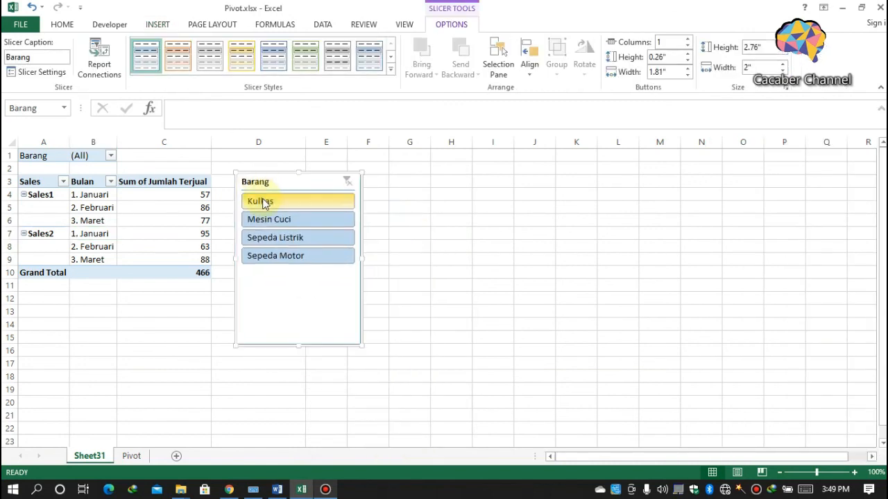
- Filter the pivot table to Kulkas with the Barang slicer and remove the Barang field from the report filter area
{"action": "left_click", "coordinate": [264, 203]}
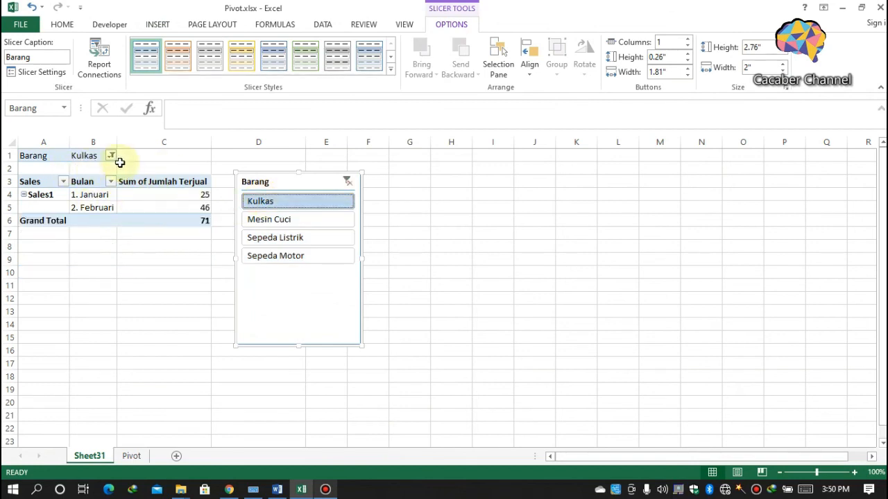
{"action": "left_click", "coordinate": [90, 194]}
{"action": "left_click_drag", "start_coordinate": [748, 356], "coordinate": [240, 173]}
{"action": "left_click", "coordinate": [268, 188]}
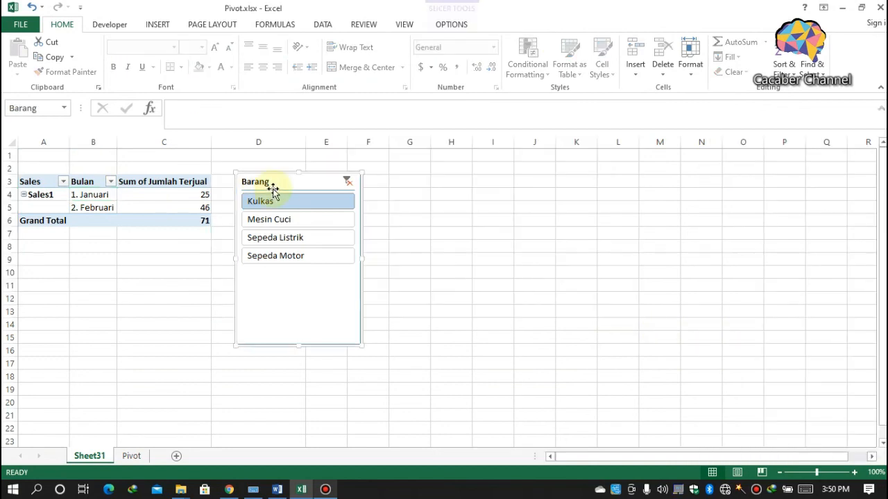
- Filter with the Barang slicer by Mesin Cuci and by Sepeda Listrik, and move the slicer farther from the table to columns E to H
{"action": "left_click", "coordinate": [280, 228]}
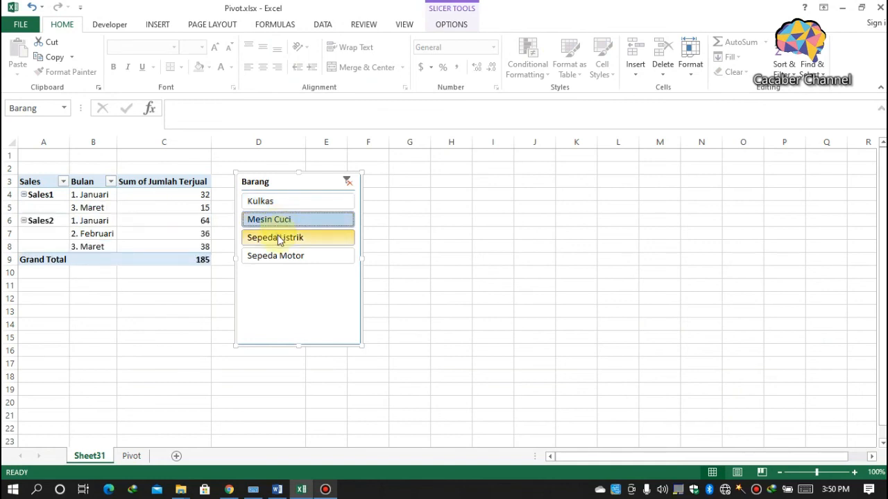
{"action": "left_click", "coordinate": [280, 238]}
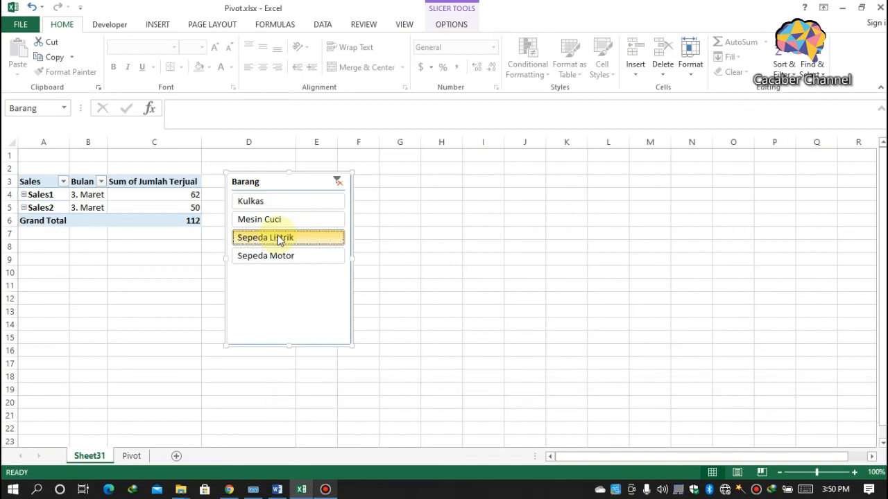
{"action": "left_click_drag", "start_coordinate": [284, 184], "coordinate": [379, 188]}
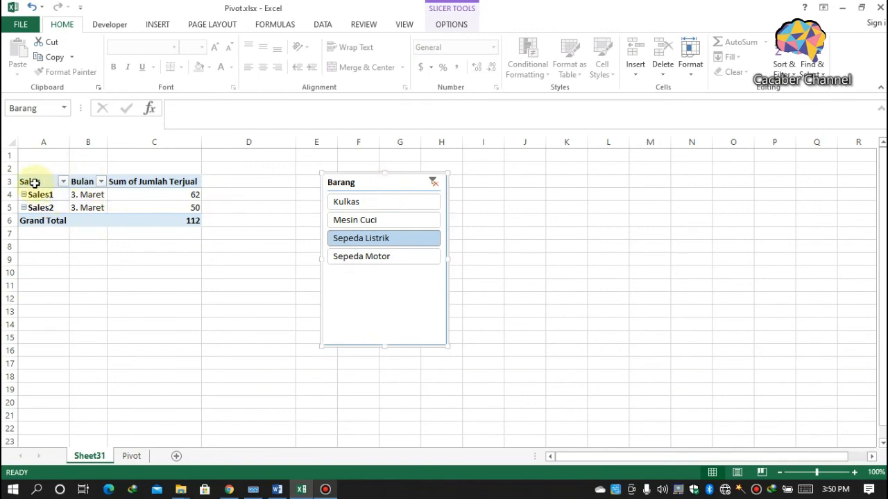
- Remove the Sales field from the pivot table's rows and insert a Sales slicer between the table and the Barang slicer
{"action": "left_click_drag", "start_coordinate": [34, 182], "coordinate": [39, 221]}
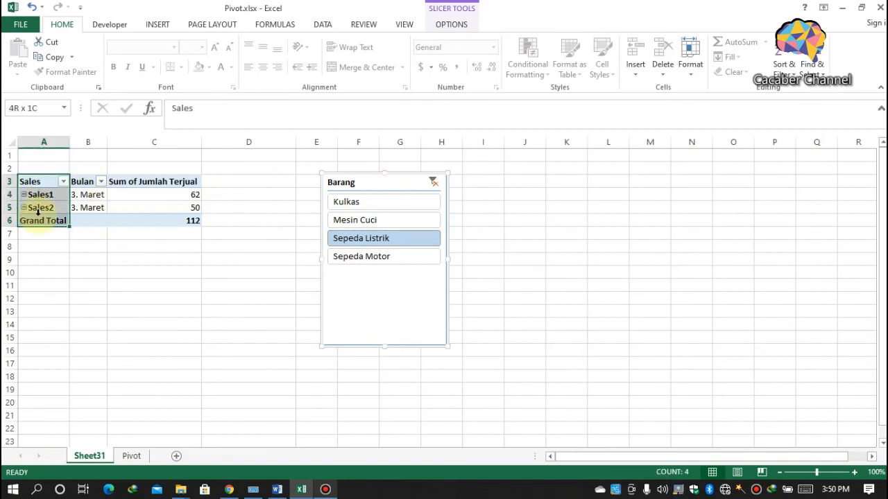
{"action": "left_click_drag", "start_coordinate": [765, 410], "coordinate": [591, 432]}
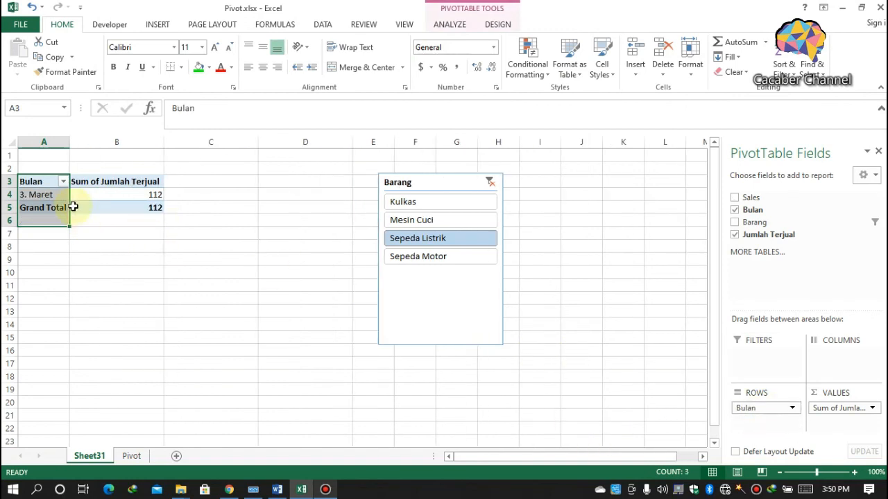
{"action": "left_click", "coordinate": [95, 194]}
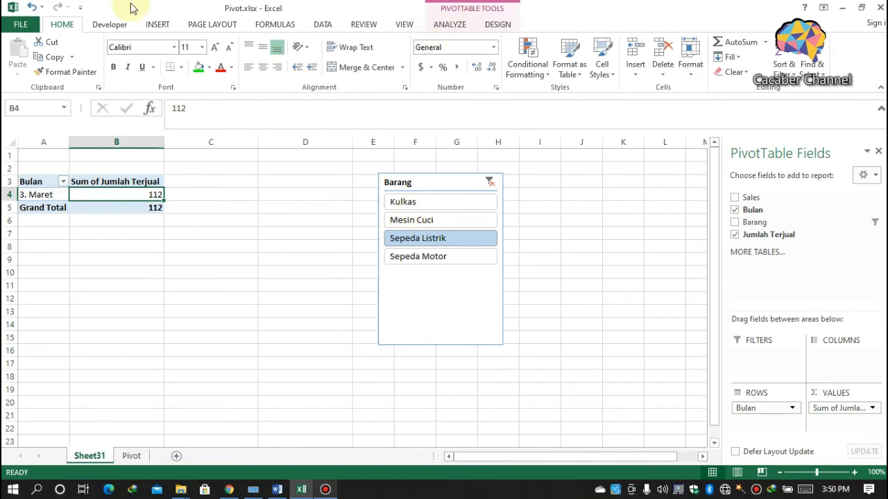
{"action": "left_click", "coordinate": [153, 26]}
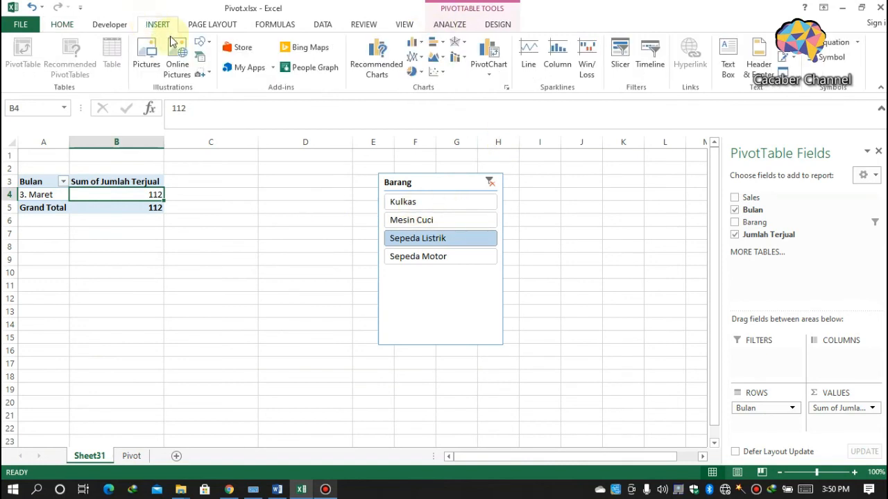
{"action": "left_click", "coordinate": [618, 64]}
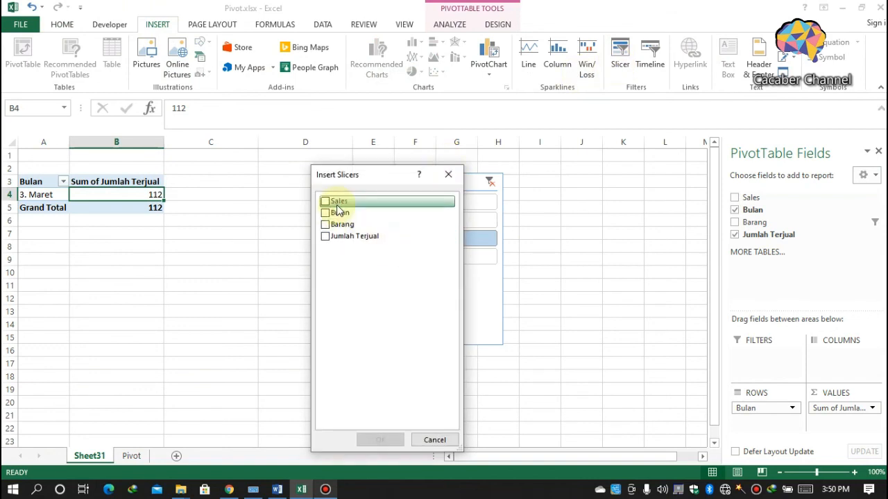
{"action": "left_click", "coordinate": [326, 201]}
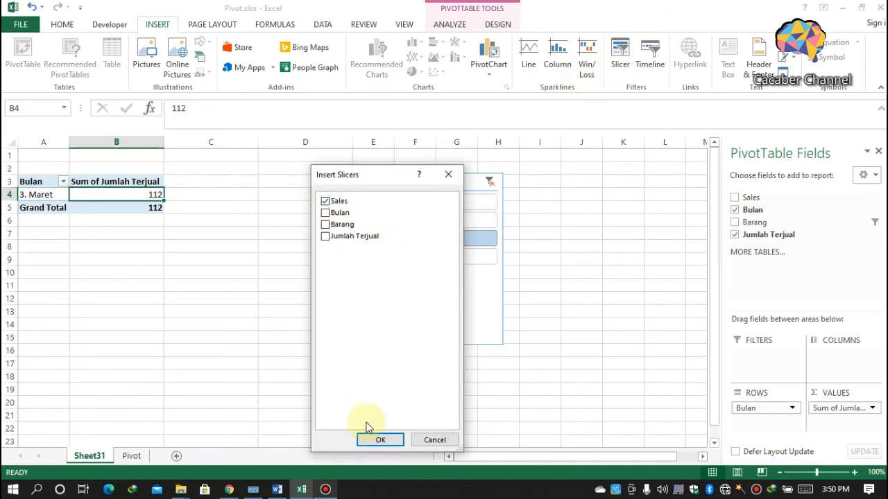
{"action": "left_click", "coordinate": [368, 442]}
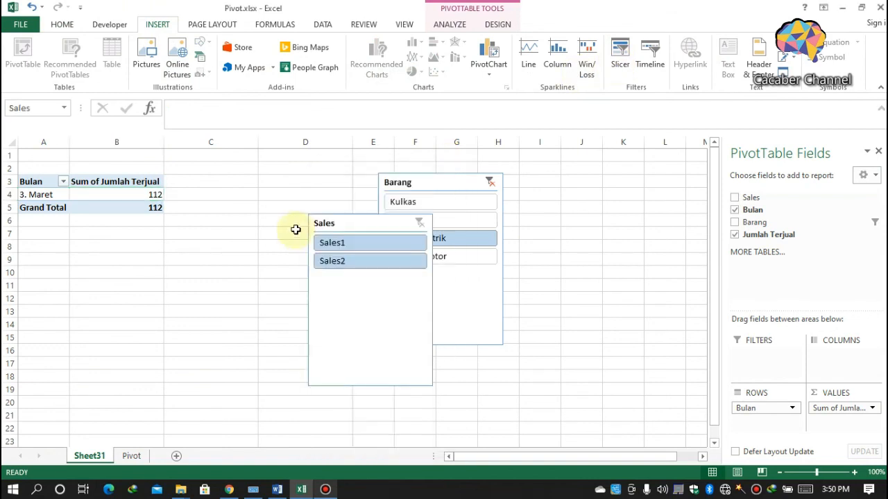
{"action": "left_click_drag", "start_coordinate": [349, 228], "coordinate": [264, 188]}
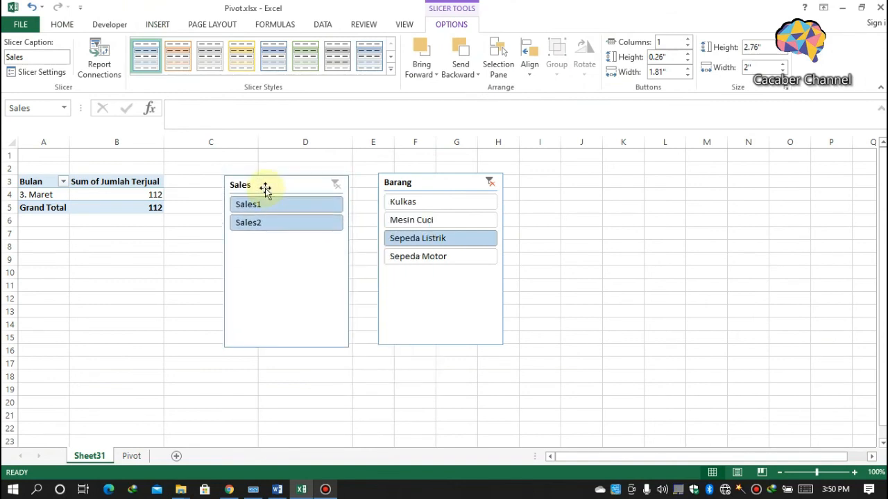
- Filter the pivot table with both slicers: Sales1 with Kulkas and Sepeda Listrik, ending on Sales2 with Sepeda Motor
{"action": "left_click", "coordinate": [269, 206]}
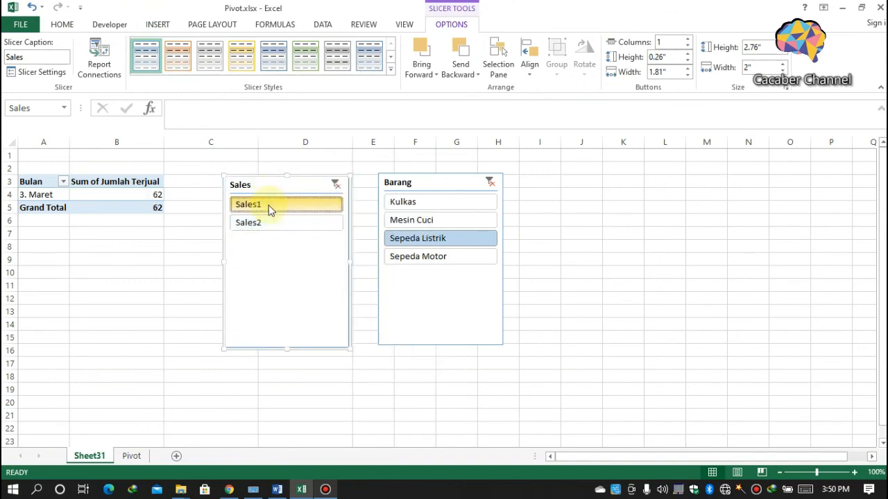
{"action": "left_click", "coordinate": [388, 205]}
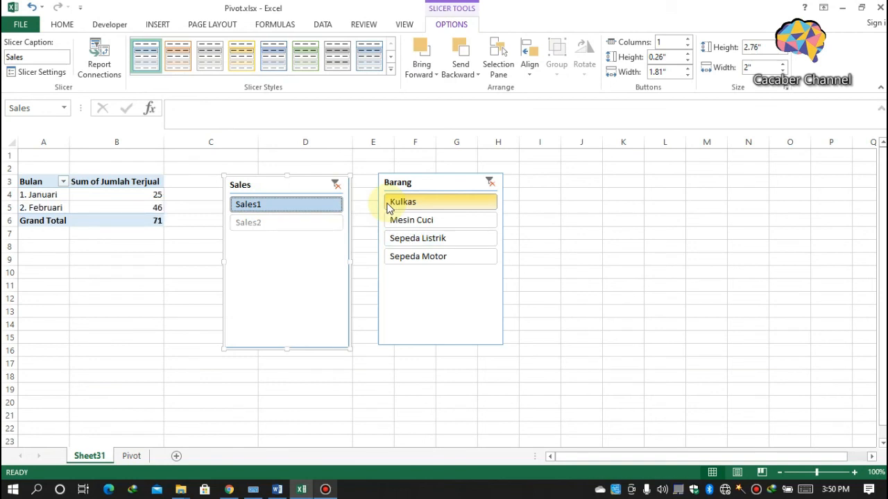
{"action": "left_click", "coordinate": [392, 238]}
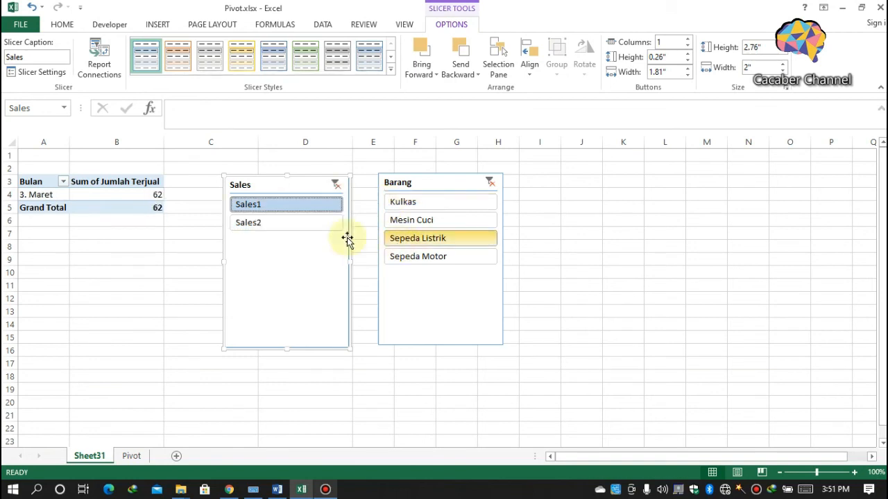
{"action": "left_click", "coordinate": [311, 223]}
{"action": "left_click", "coordinate": [425, 238]}
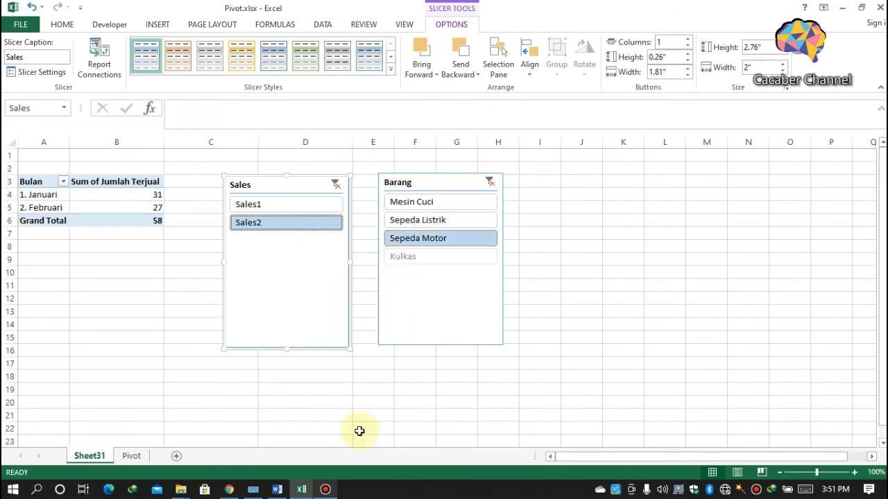
{"action": "left_click", "coordinate": [328, 489]}
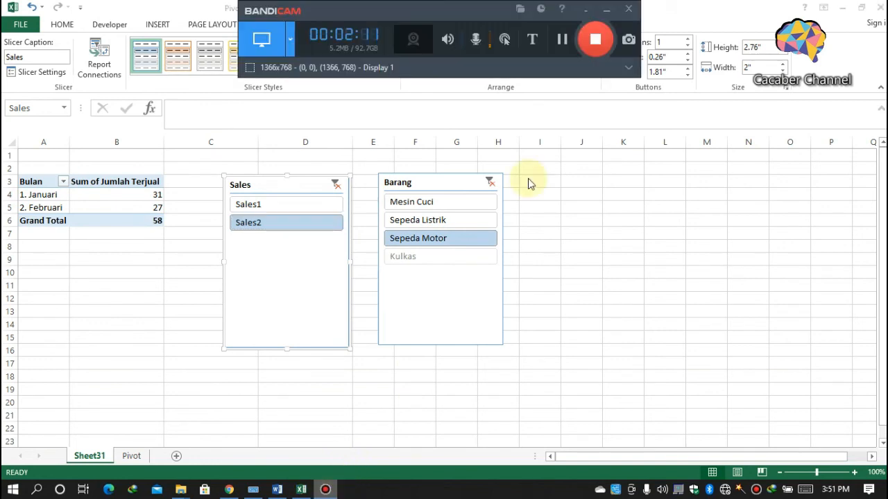